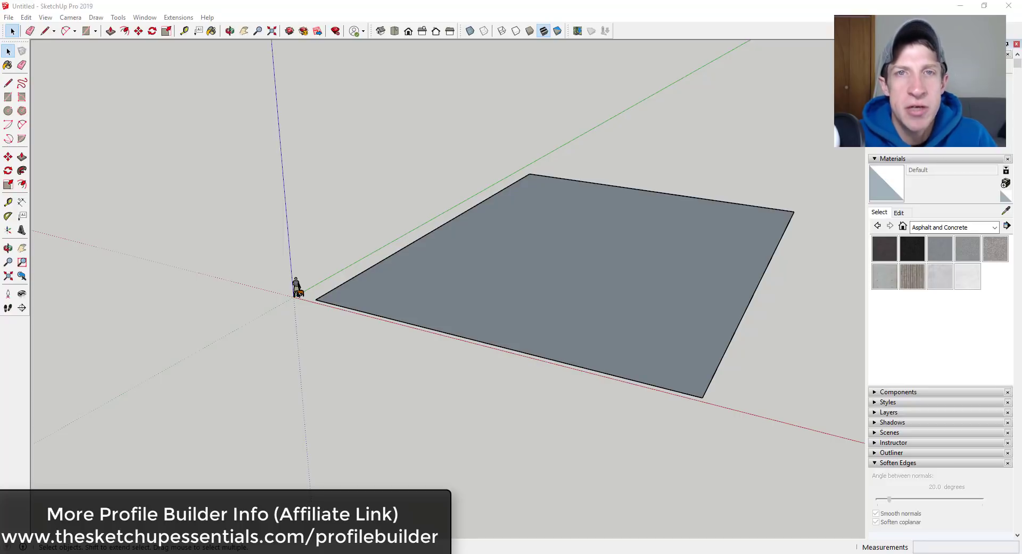
pyautogui.scroll(-1, 687, 301)
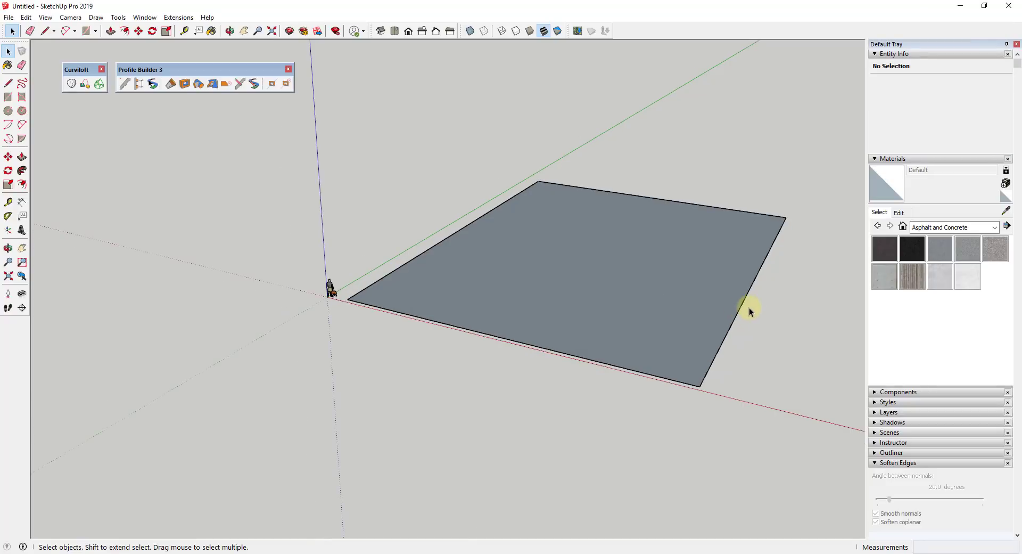
pyautogui.scroll(2, 719, 301)
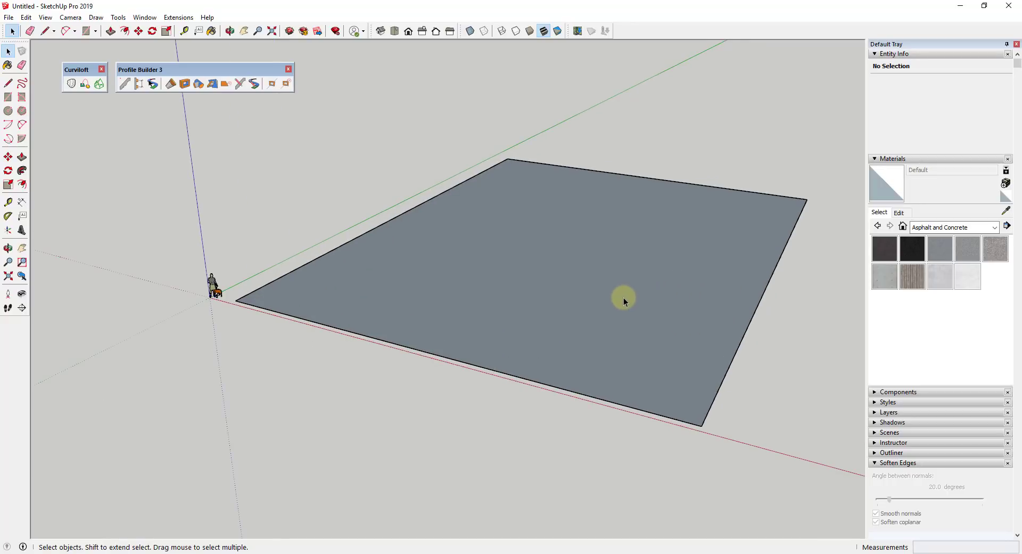
pyautogui.moveTo(628, 299); pyautogui.dragTo(528, 310, button='middle')
pyautogui.scroll(-1, 528, 295)
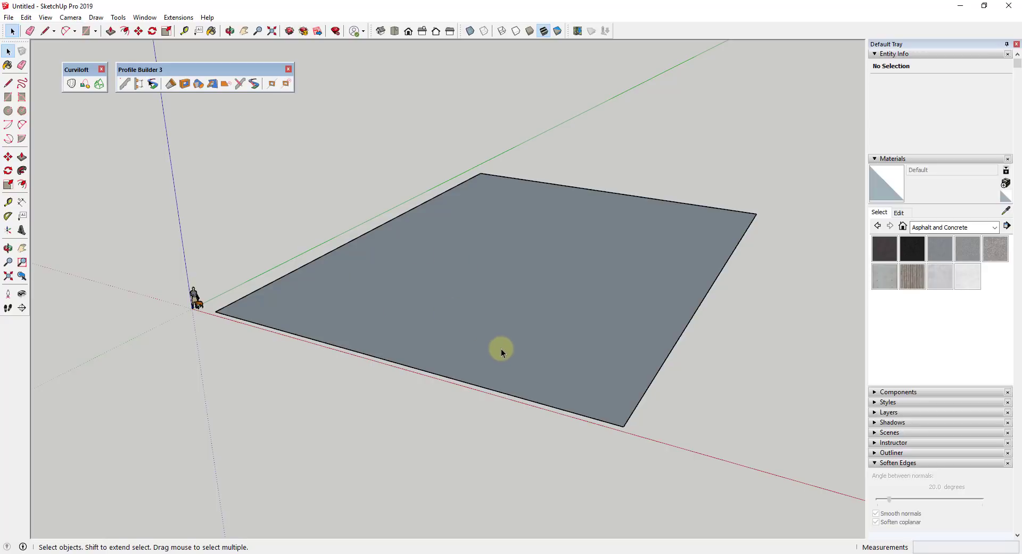
pyautogui.moveTo(566, 322); pyautogui.dragTo(566, 340, button='middle')
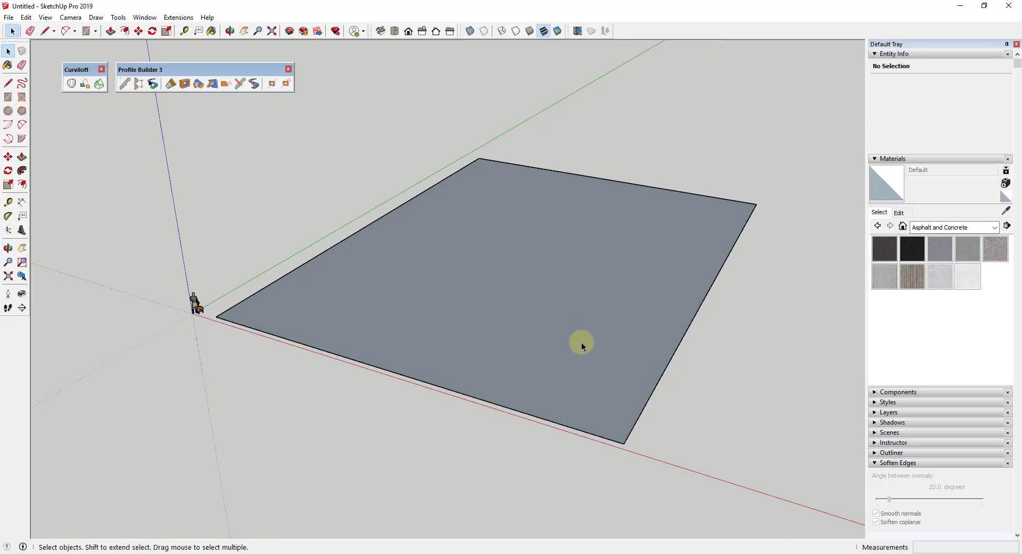
pyautogui.moveTo(561, 315); pyautogui.dragTo(580, 316, button='middle')
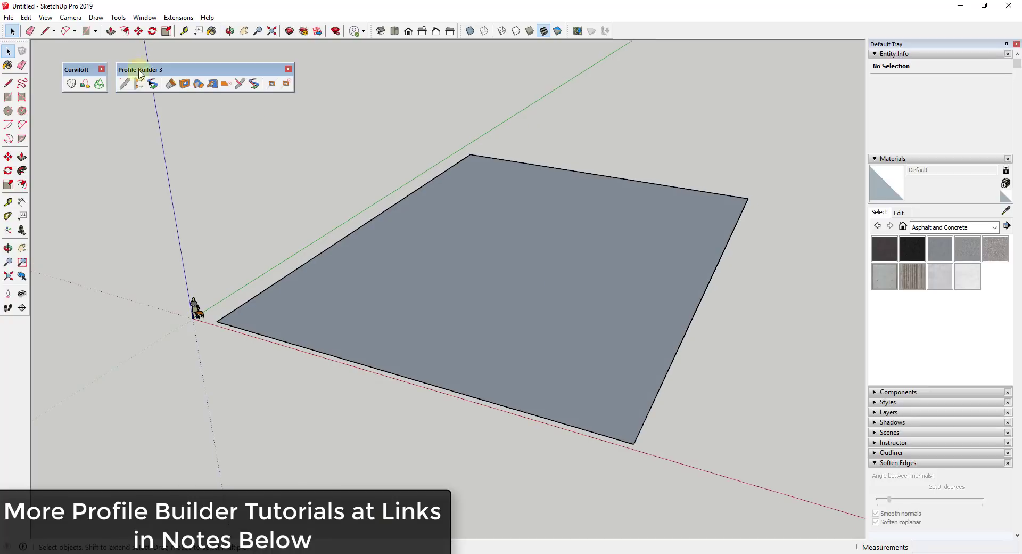
# Step: Close the Curviloft toolbar and move the Profile Builder 3 toolbar into the freed space
pyautogui.click(101, 70)
pyautogui.moveTo(133, 69); pyautogui.dragTo(68, 59)
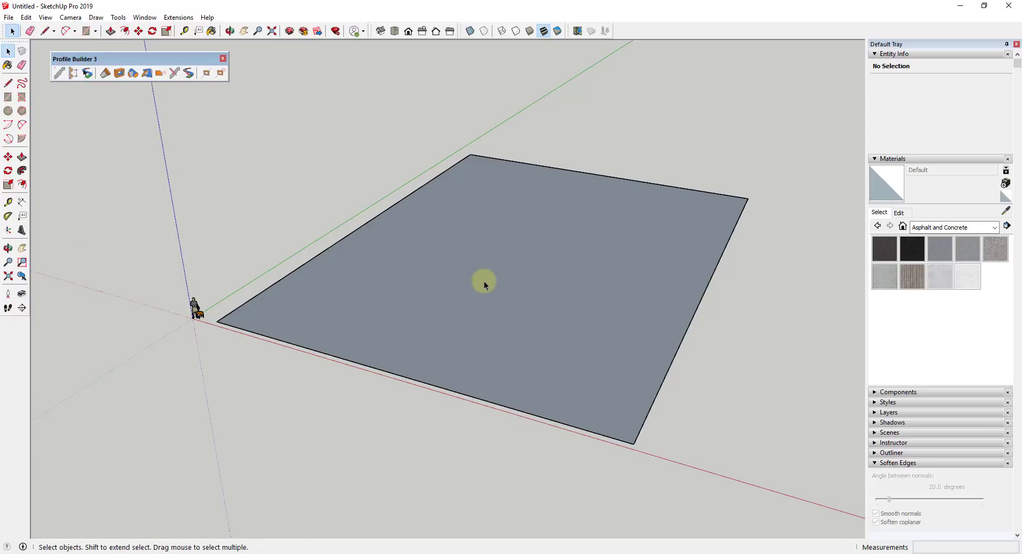
# Step: Select the large ground rectangle's face with its edges and make it a group
pyautogui.moveTo(484, 280); pyautogui.dragTo(495, 279, button='middle')
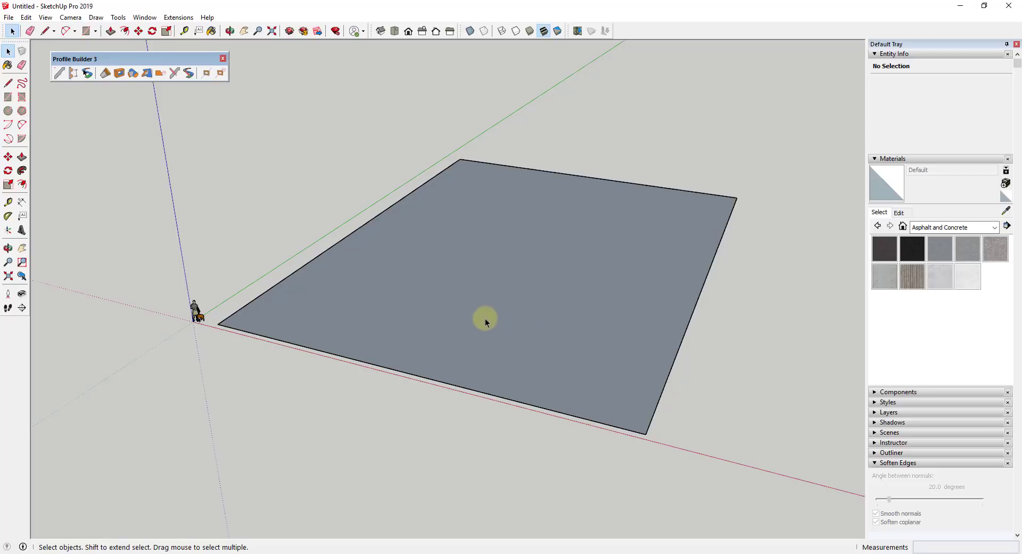
pyautogui.scroll(5, 565, 301)
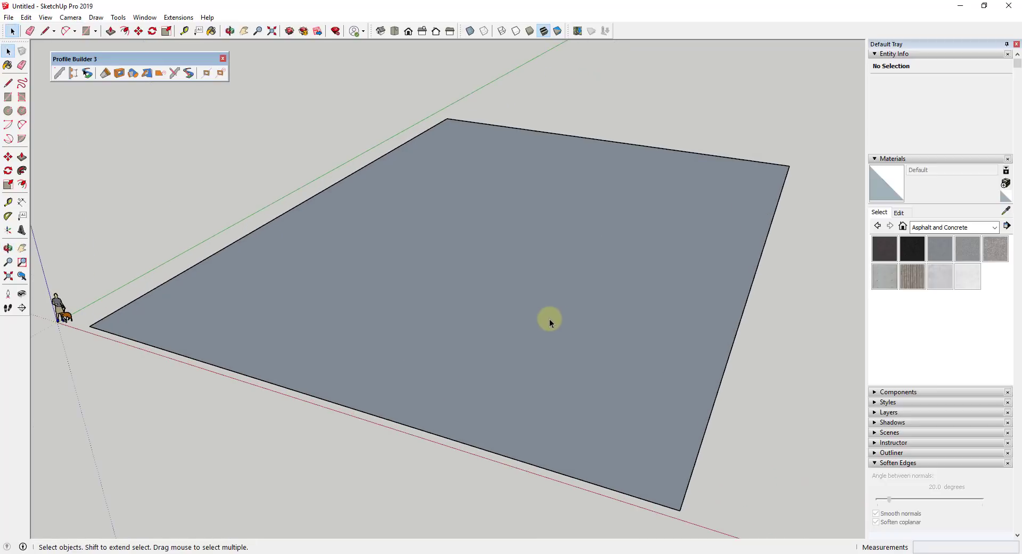
pyautogui.moveTo(547, 319); pyautogui.dragTo(497, 303, button='middle')
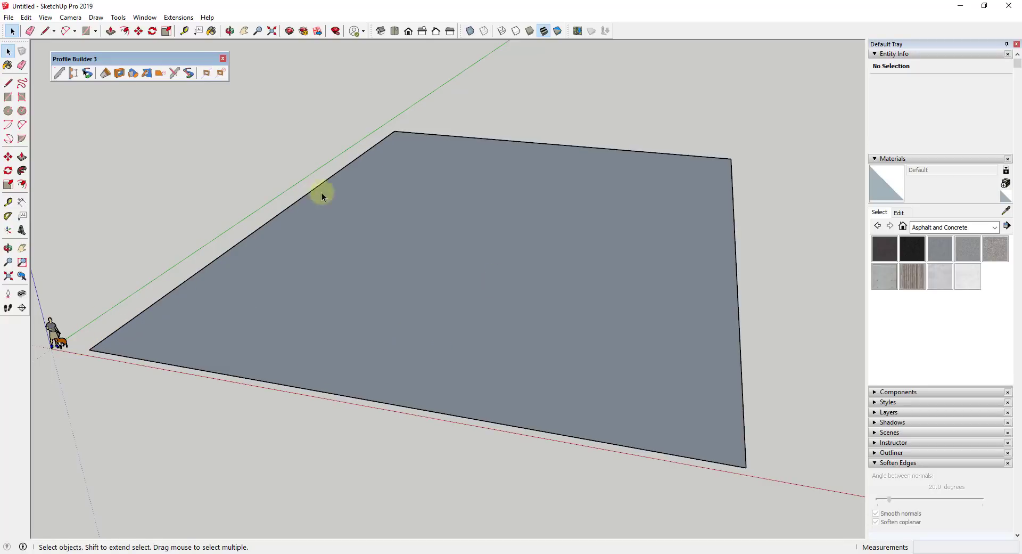
pyautogui.moveTo(177, 319); pyautogui.dragTo(344, 328, button='middle')
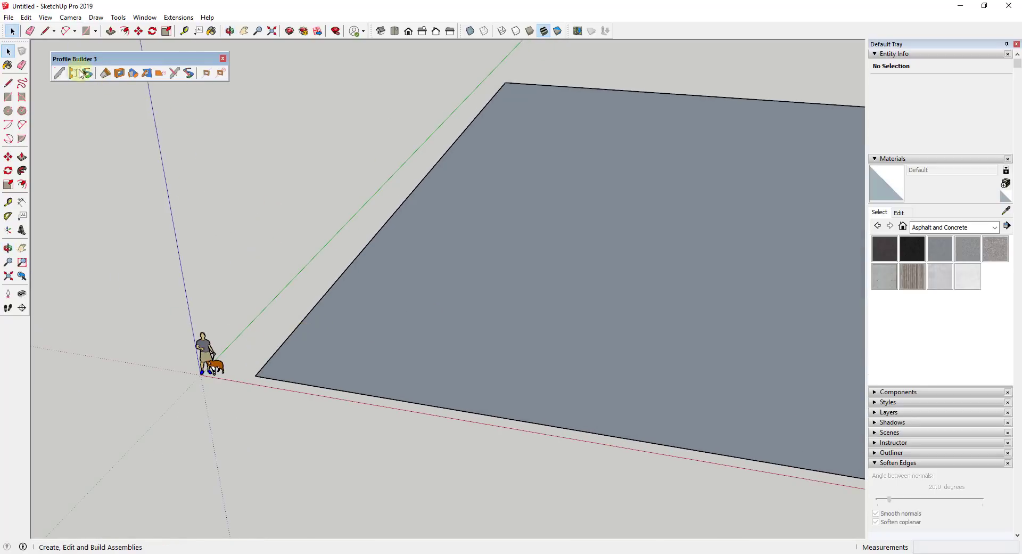
pyautogui.moveTo(280, 403); pyautogui.dragTo(347, 358, button='middle')
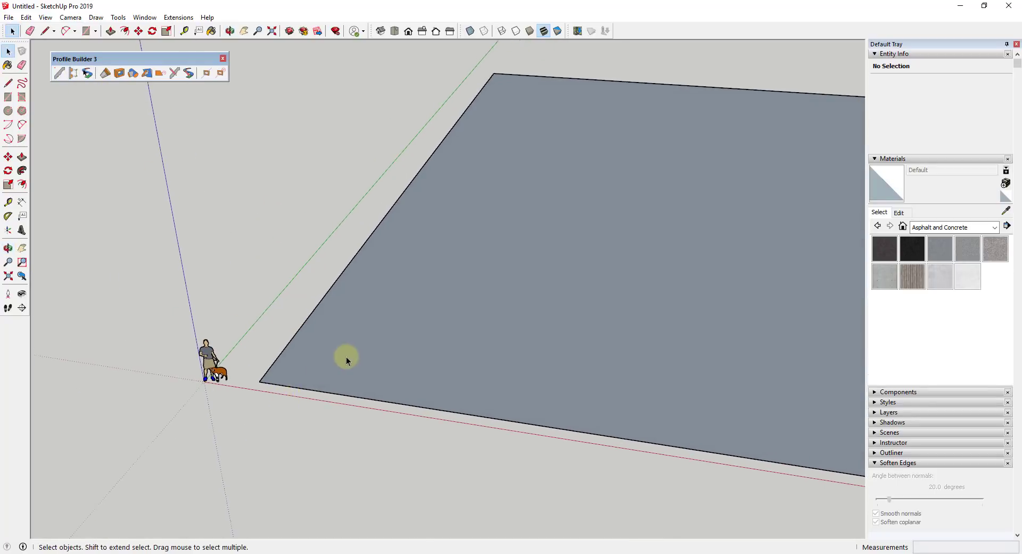
pyautogui.doubleClick(365, 349)
pyautogui.rightClick(366, 348)
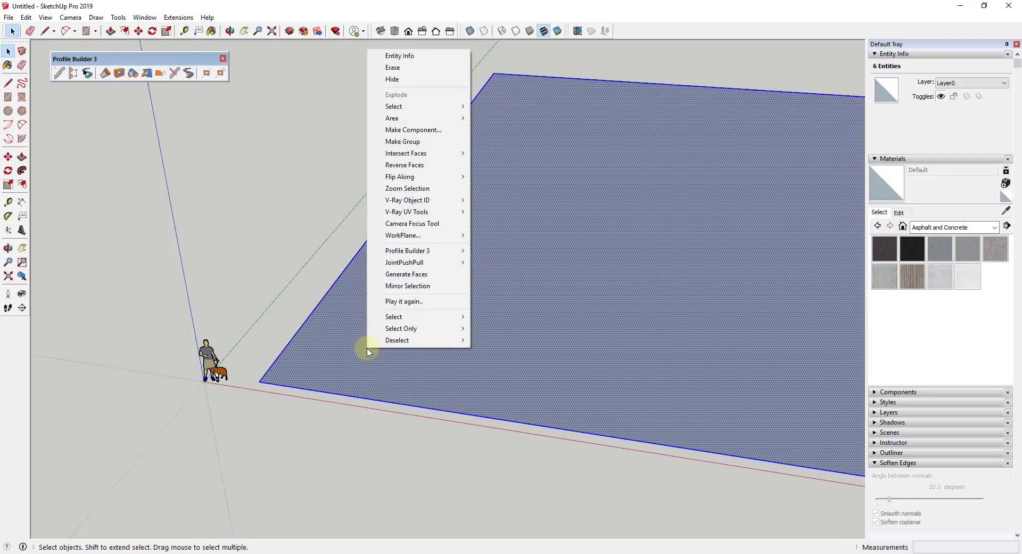
pyautogui.click(414, 142)
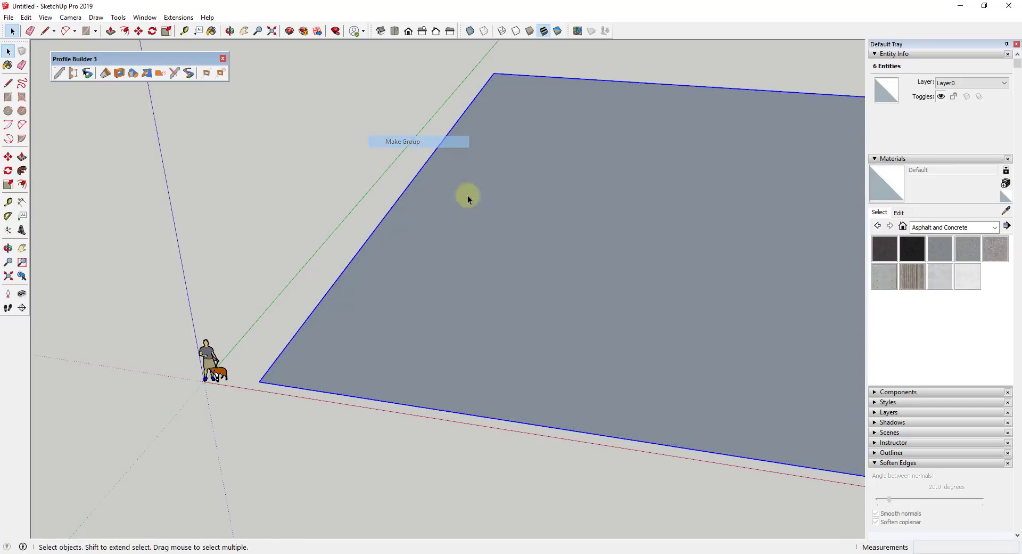
# Step: Open the ground group for editing and reverse its face
pyautogui.doubleClick(539, 262)
pyautogui.rightClick(576, 254)
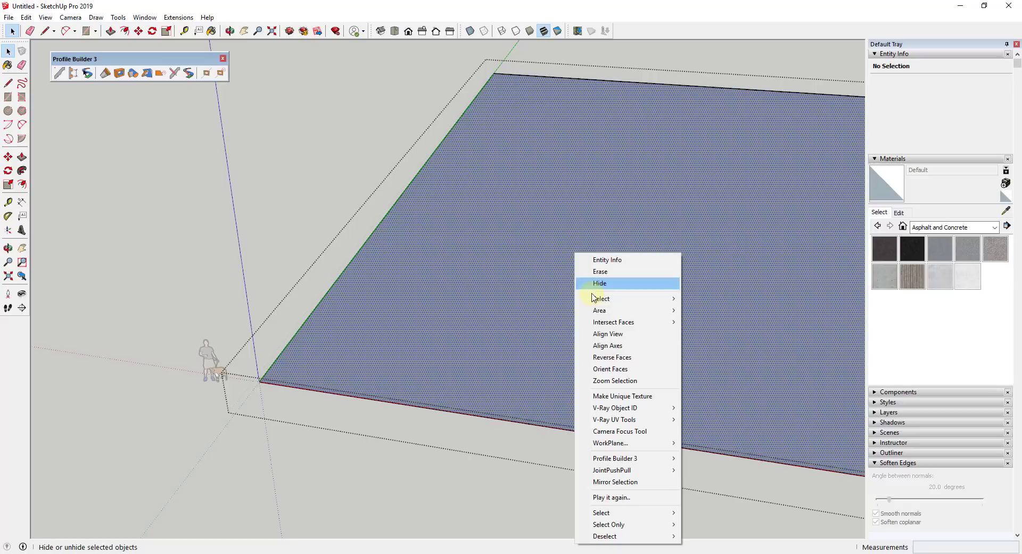
pyautogui.click(631, 358)
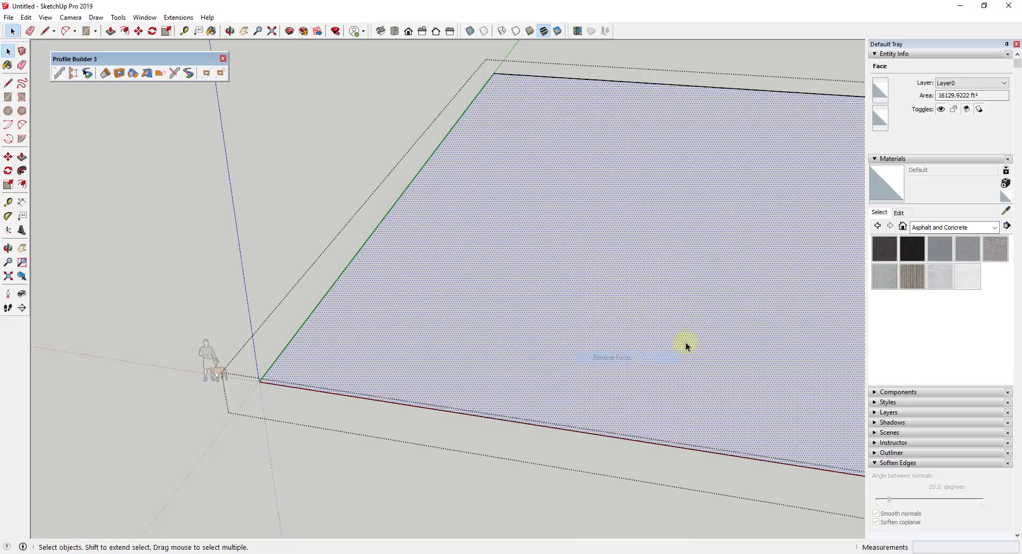
# Step: Paint the ground face with the Asphalt New material and leave the group
pyautogui.click(915, 254)
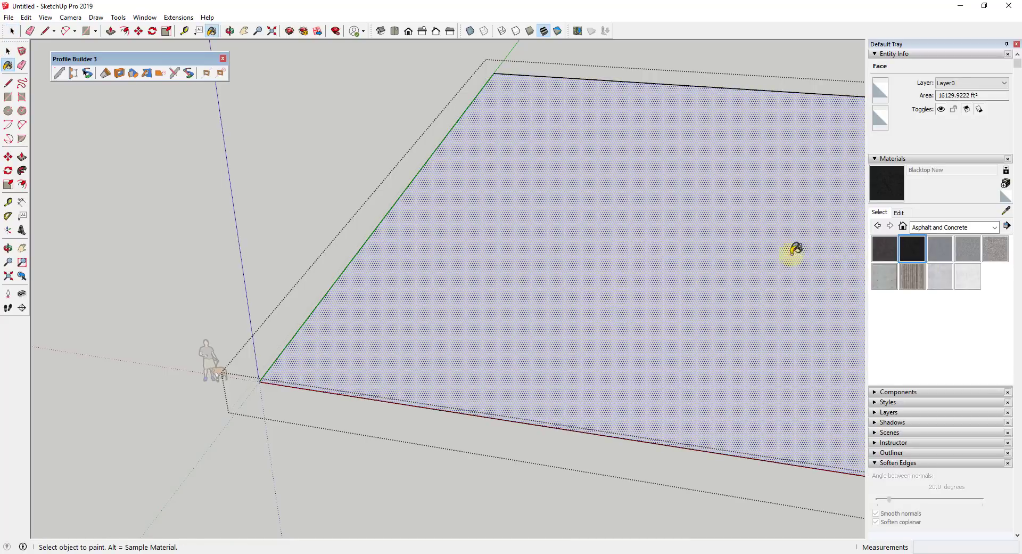
pyautogui.click(884, 249)
pyautogui.click(645, 246)
pyautogui.press('space')
pyautogui.click(450, 472)
# Step: Draw an 18' by 4" rectangle along the red axis, just outside the asphalt's corner near the origin
pyautogui.moveTo(449, 471)
pyautogui.mouseDown(button='middle')
pyautogui.moveTo(589, 447)
pyautogui.moveTo(325, 420)
pyautogui.mouseUp(button='middle')
pyautogui.scroll(5, 238, 384)
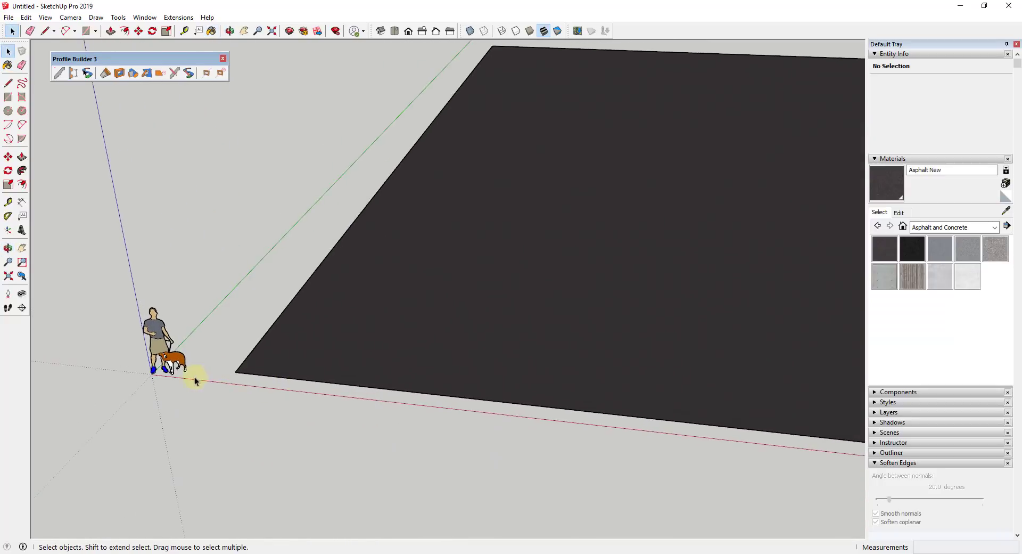
pyautogui.moveTo(196, 379); pyautogui.dragTo(251, 409, button='middle')
pyautogui.press('r')
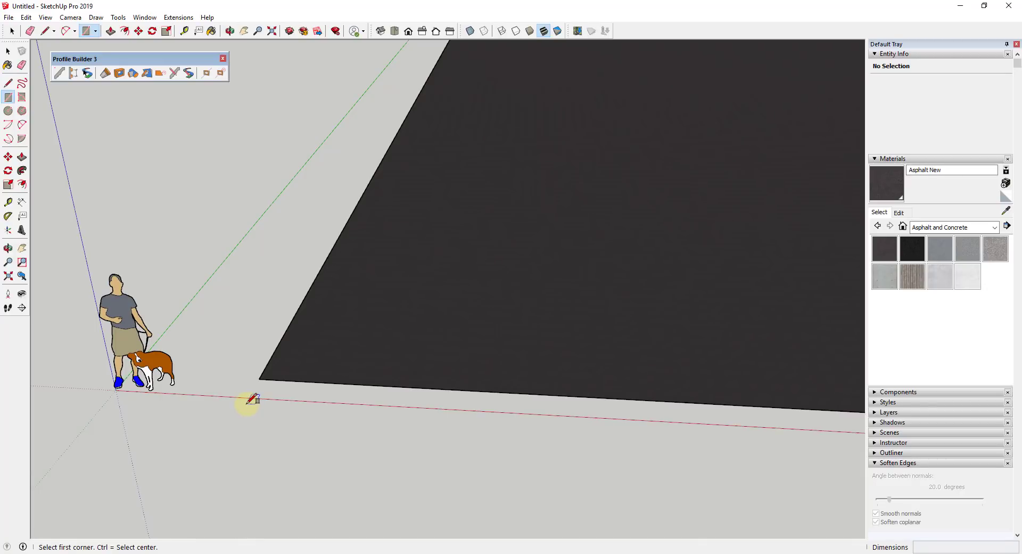
pyautogui.click(246, 403)
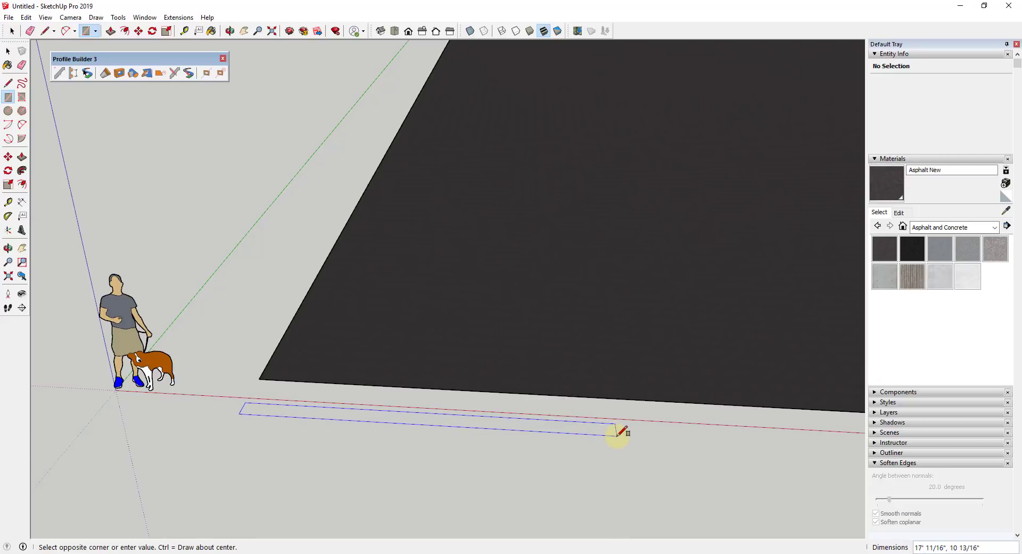
pyautogui.write("18',4")
pyautogui.press('Return')
pyautogui.press('space')
# Step: Reverse the face of the narrow 18' rectangle beside the asphalt
pyautogui.moveTo(627, 428); pyautogui.dragTo(516, 428, button='middle')
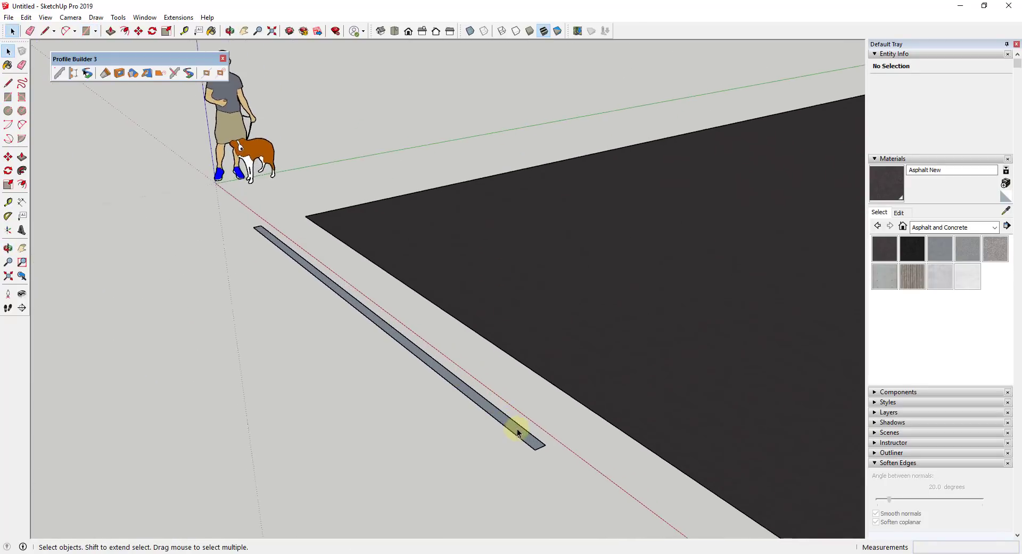
pyautogui.rightClick(517, 429)
pyautogui.click(554, 242)
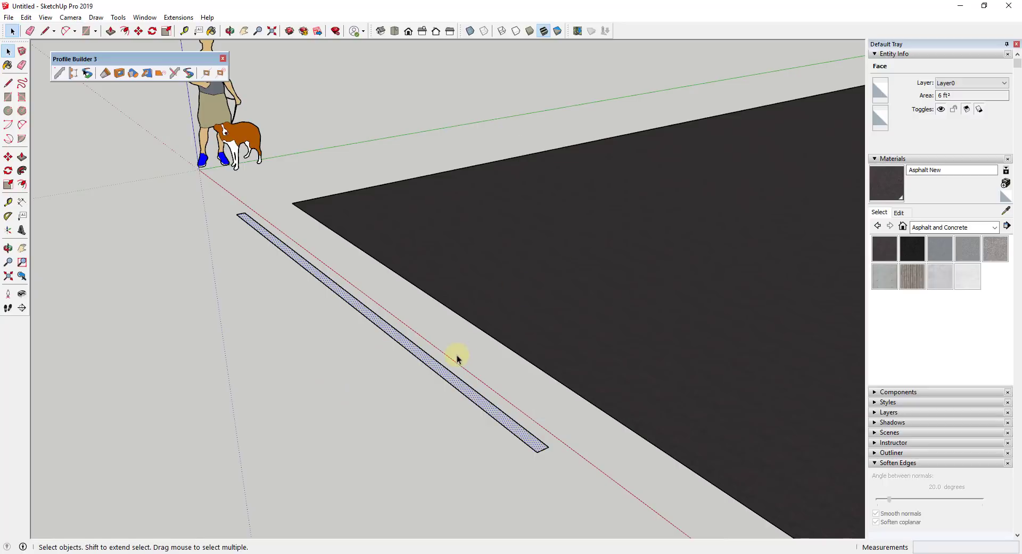
# Step: Make the narrow rectangle's face and edges a component with the definition name Parking Line
pyautogui.doubleClick(500, 418)
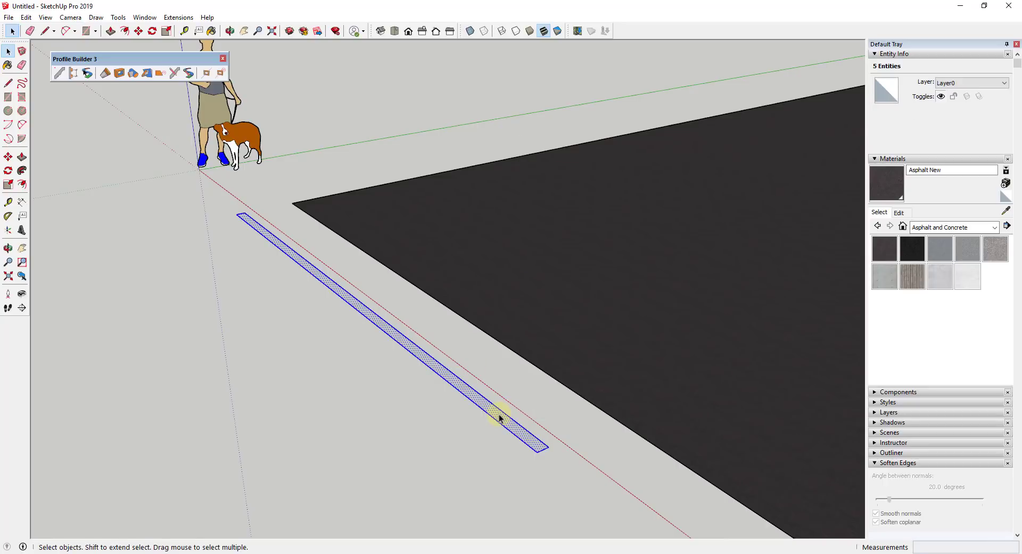
pyautogui.rightClick(499, 417)
pyautogui.click(568, 197)
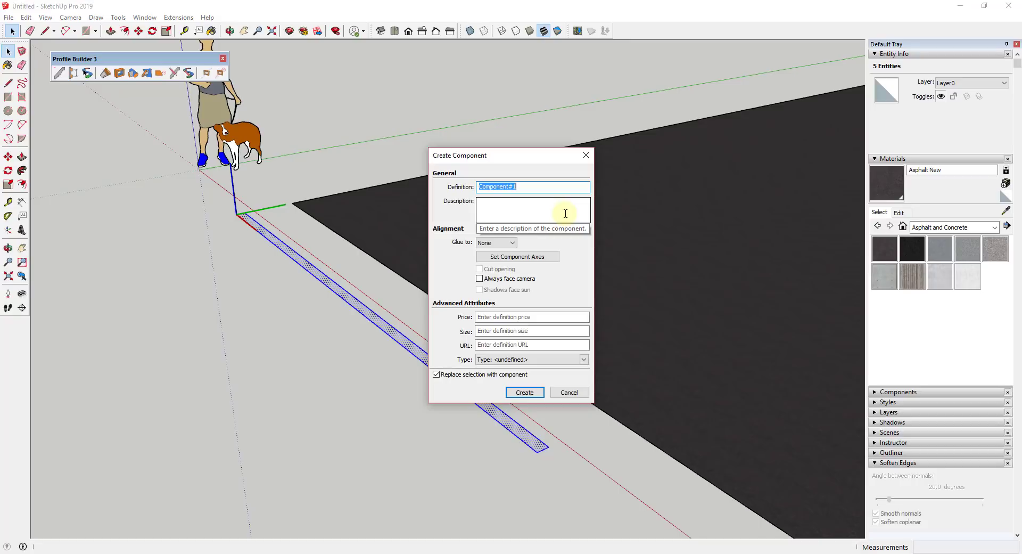
pyautogui.write('Parking Line')
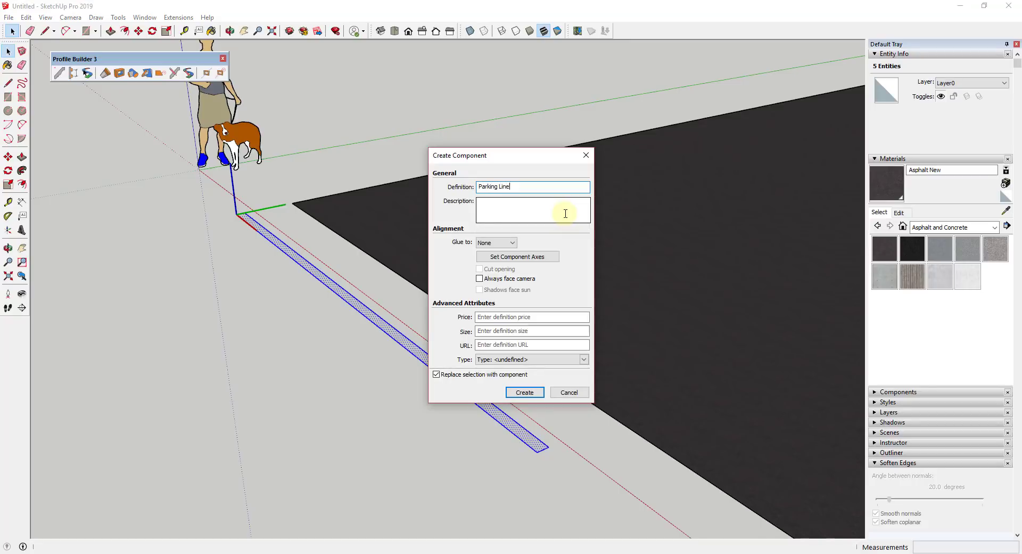
pyautogui.press('Return')
# Step: Move the Parking Line component about 4' 3" along the green axis onto the asphalt
pyautogui.scroll(-2, 567, 218)
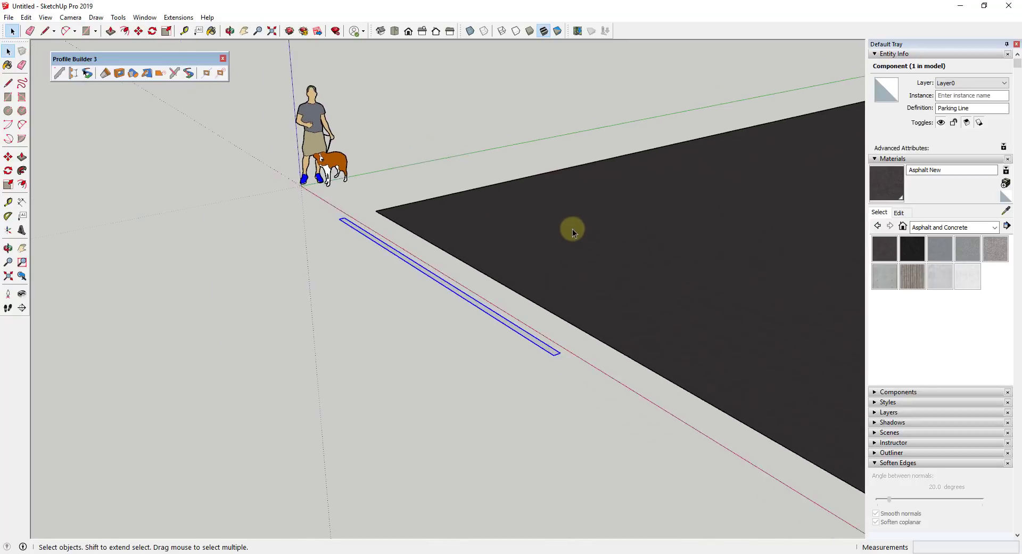
pyautogui.moveTo(572, 229); pyautogui.dragTo(718, 238, button='middle')
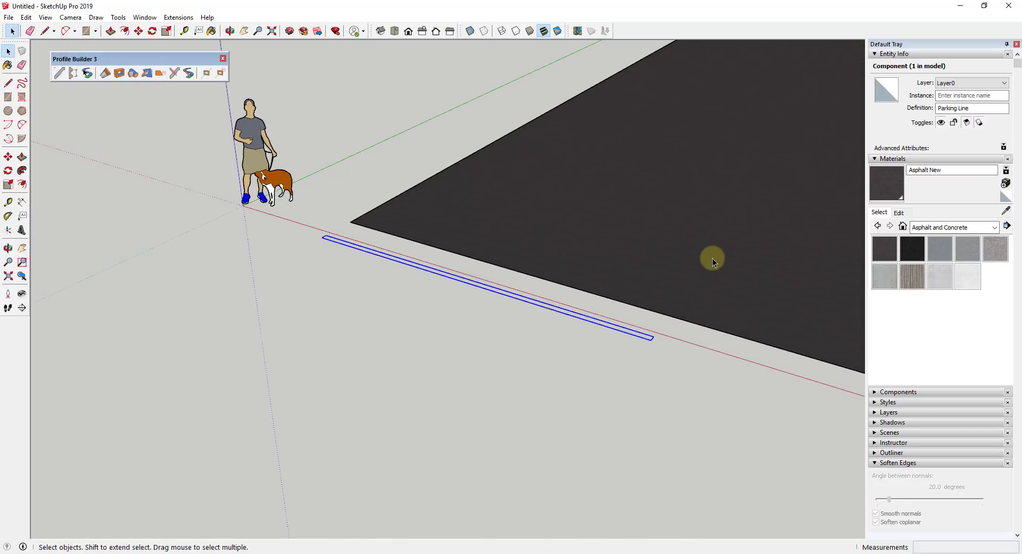
pyautogui.scroll(2, 652, 293)
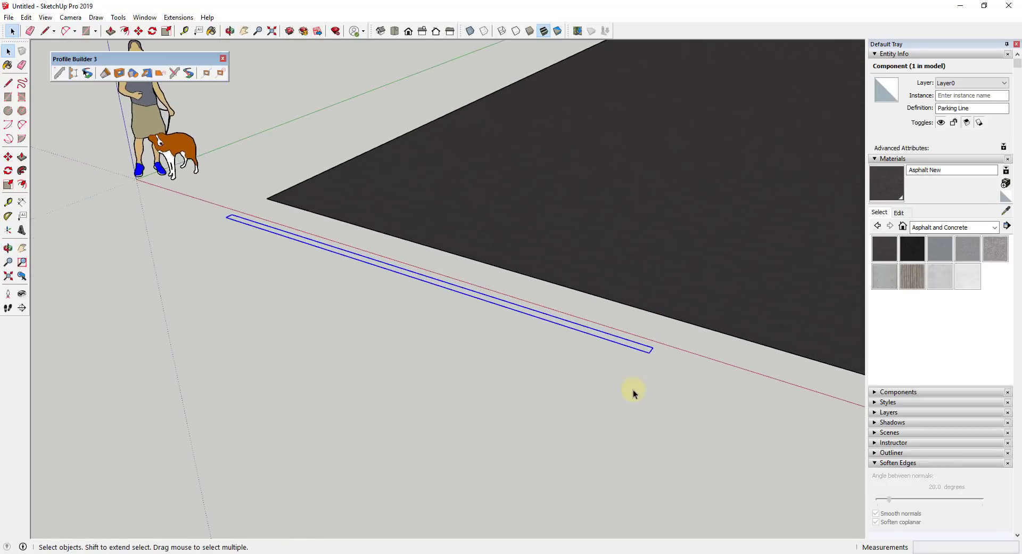
pyautogui.scroll(2, 632, 391)
pyautogui.moveTo(632, 344); pyautogui.dragTo(472, 329, button='middle')
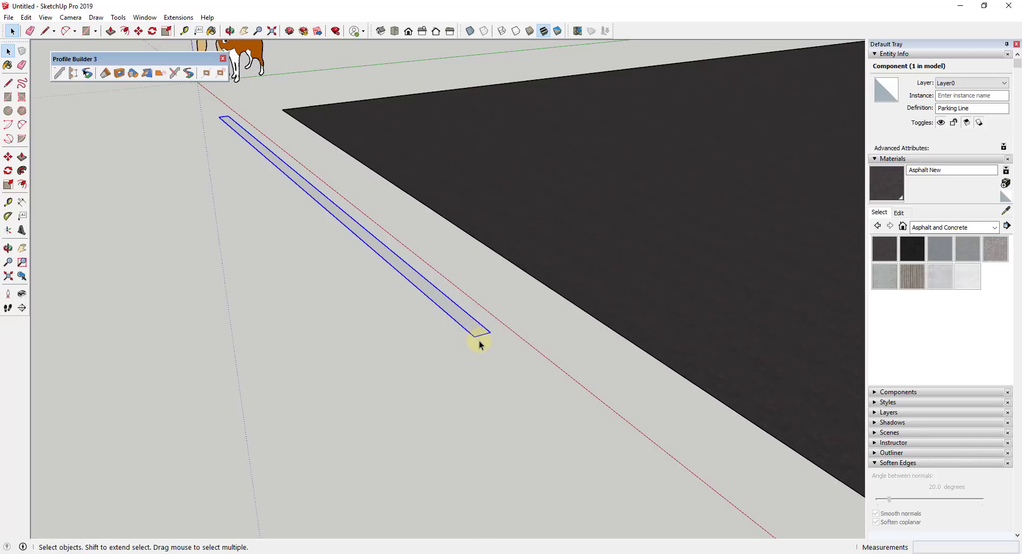
pyautogui.press('m')
pyautogui.click(471, 337)
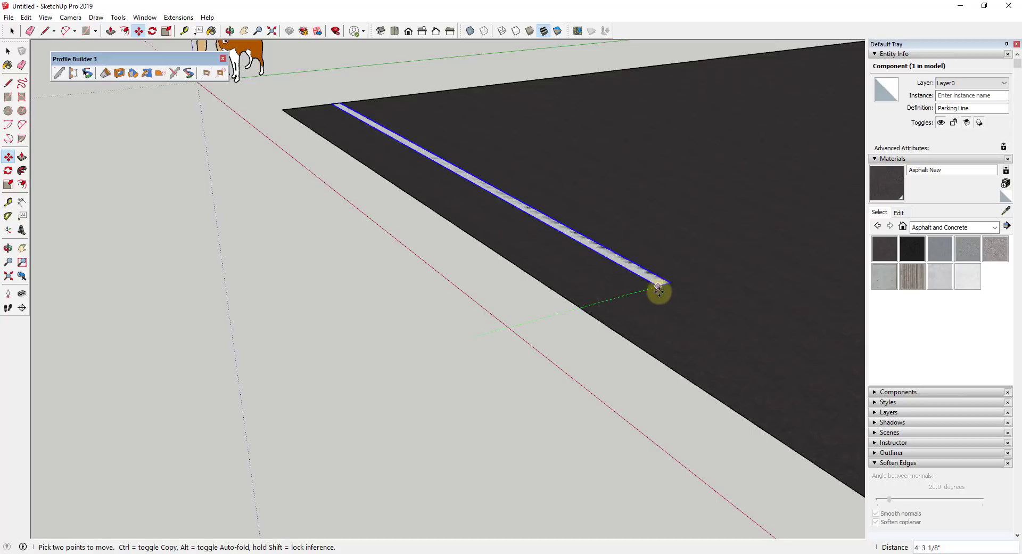
pyautogui.scroll(3, 654, 292)
pyautogui.moveTo(675, 267); pyautogui.dragTo(616, 246, button='middle')
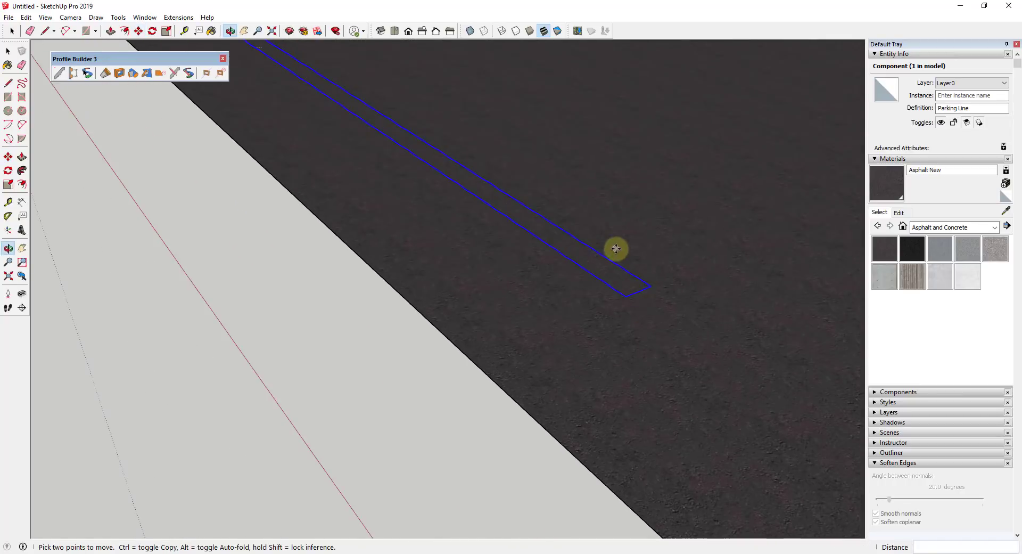
# Step: Open the Parking Line component for editing and extrude its face upward about 1/8" with Push/Pull
pyautogui.scroll(3, 621, 266)
pyautogui.scroll(-3, 623, 287)
pyautogui.moveTo(623, 290); pyautogui.dragTo(574, 338, button='middle')
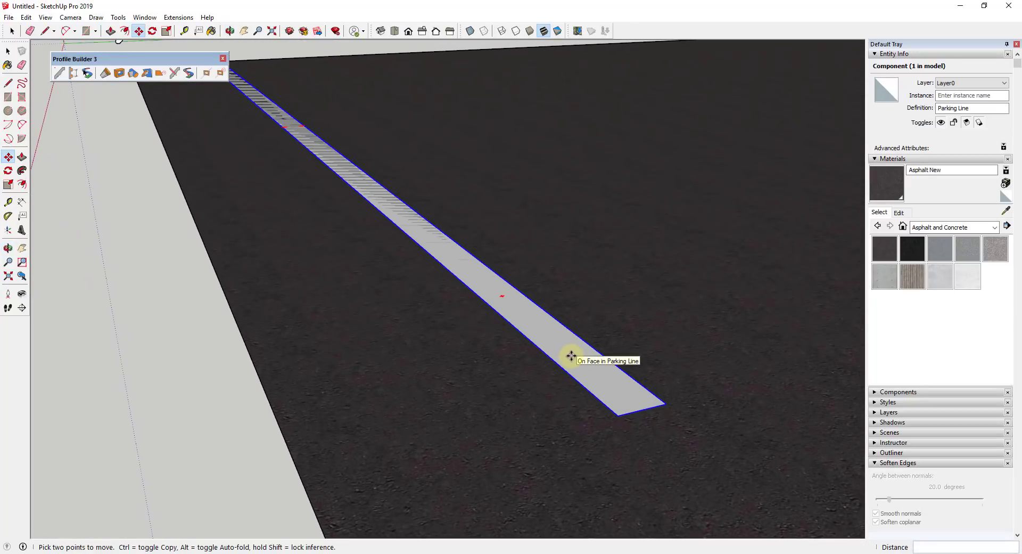
pyautogui.moveTo(621, 383)
pyautogui.mouseDown(button='middle')
pyautogui.moveTo(659, 388)
pyautogui.moveTo(622, 365)
pyautogui.mouseUp(button='middle')
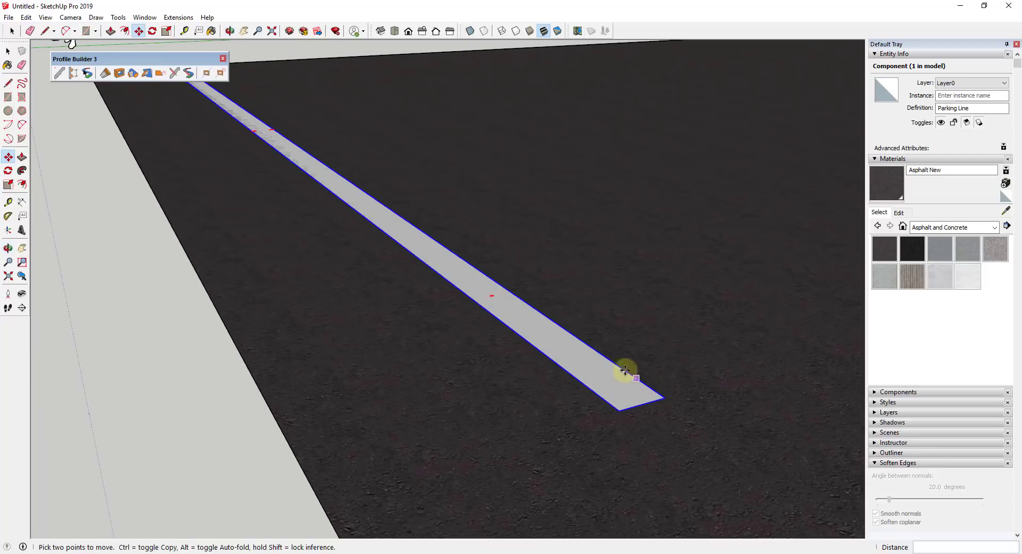
pyautogui.scroll(-3, 628, 383)
pyautogui.moveTo(634, 400)
pyautogui.mouseDown(button='middle')
pyautogui.moveTo(612, 321)
pyautogui.moveTo(642, 399)
pyautogui.moveTo(614, 396)
pyautogui.moveTo(568, 340)
pyautogui.moveTo(614, 427)
pyautogui.moveTo(686, 438)
pyautogui.moveTo(704, 429)
pyautogui.moveTo(641, 401)
pyautogui.moveTo(668, 390)
pyautogui.moveTo(630, 399)
pyautogui.moveTo(529, 372)
pyautogui.moveTo(585, 379)
pyautogui.moveTo(620, 403)
pyautogui.mouseUp(button='middle')
pyautogui.press('p')
pyautogui.press('space')
pyautogui.doubleClick(622, 405)
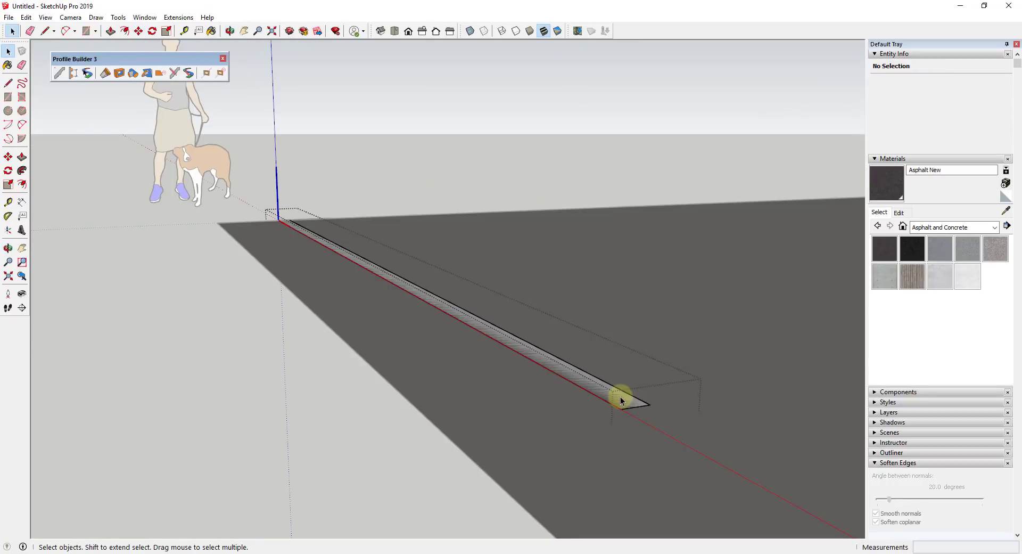
pyautogui.press('p')
pyautogui.click(623, 404)
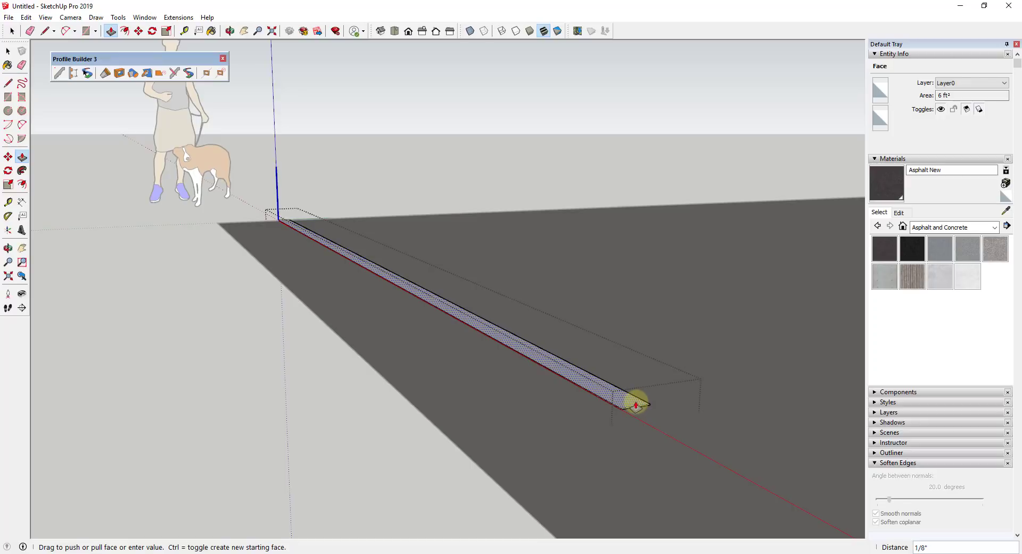
pyautogui.click(635, 404)
pyautogui.press('space')
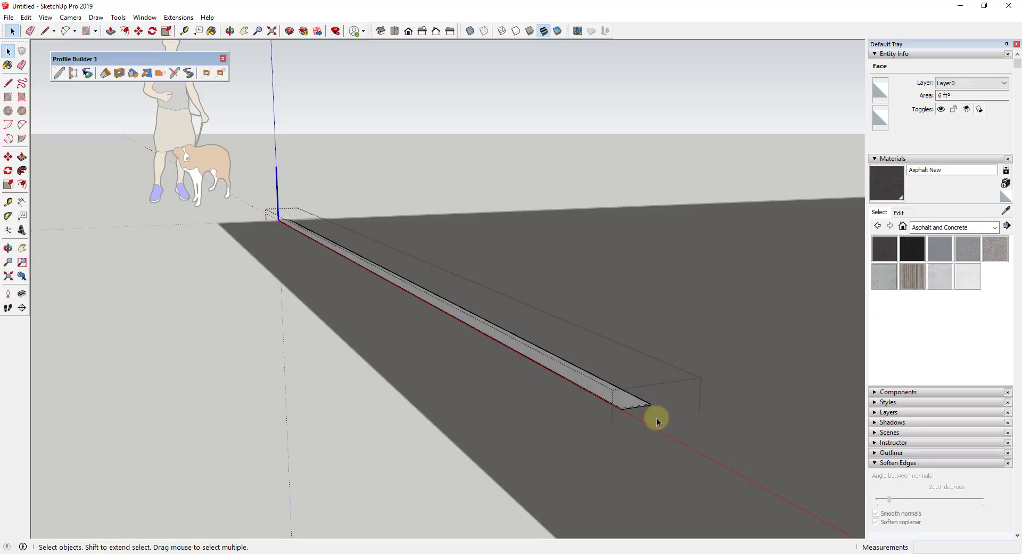
# Step: Finish editing the Parking Line component and inspect its raised thickness on the asphalt from a low angle
pyautogui.click(621, 443)
pyautogui.moveTo(621, 444); pyautogui.dragTo(621, 411, button='middle')
pyautogui.scroll(6, 621, 411)
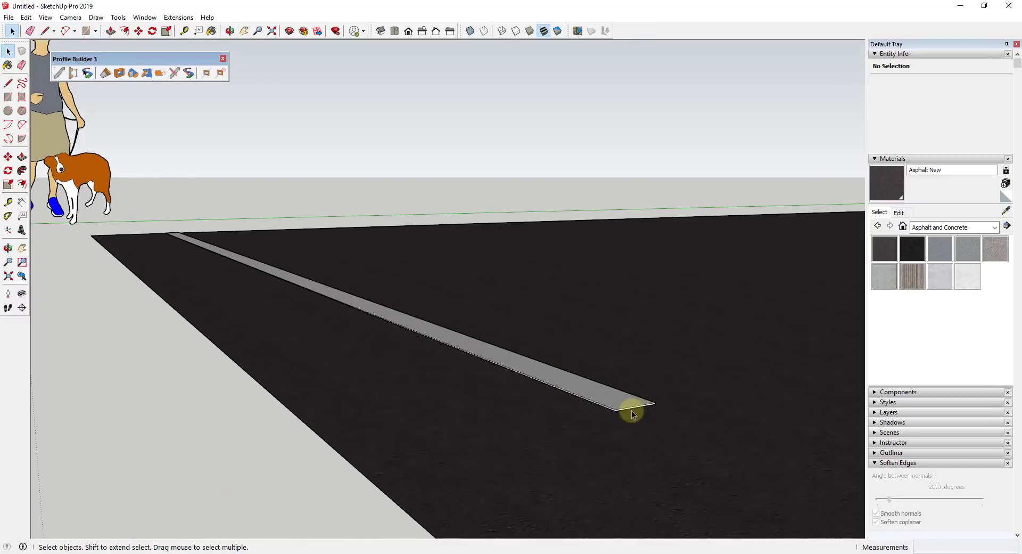
pyautogui.moveTo(608, 481); pyautogui.dragTo(535, 433, button='middle')
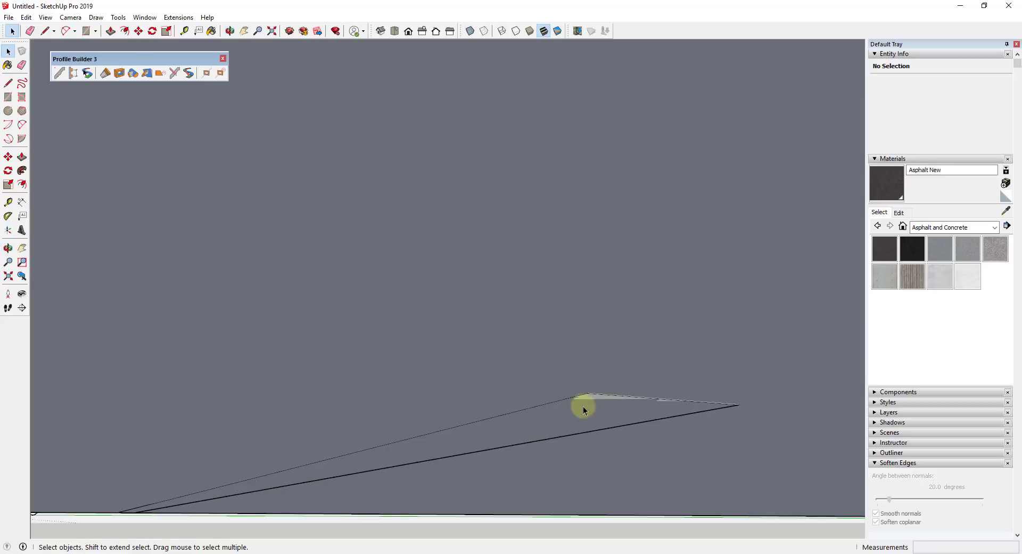
pyautogui.moveTo(769, 393); pyautogui.dragTo(595, 488, button='middle')
# Step: Move the Parking Line component about 3' 6" along the green axis, off the asphalt and onto the red axis
pyautogui.press('space')
pyautogui.click(577, 445)
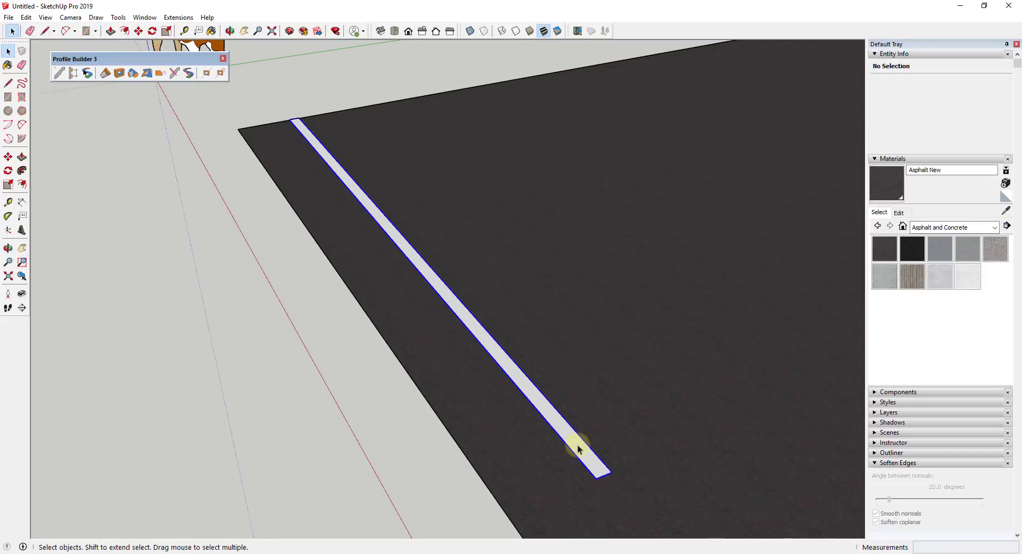
pyautogui.press('m')
pyautogui.click(579, 446)
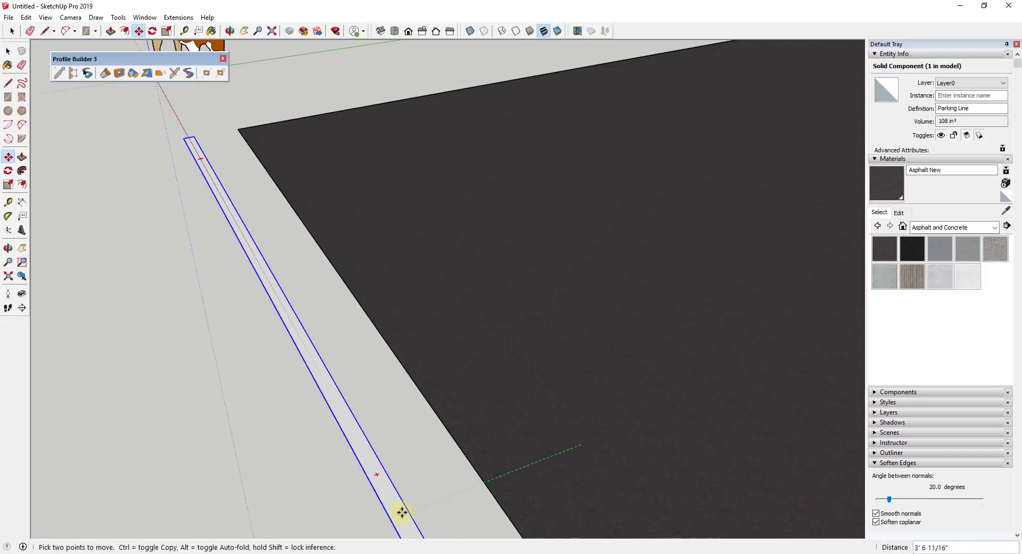
pyautogui.click(418, 507)
pyautogui.scroll(-3, 542, 474)
pyautogui.moveTo(543, 473); pyautogui.dragTo(638, 349, button='middle')
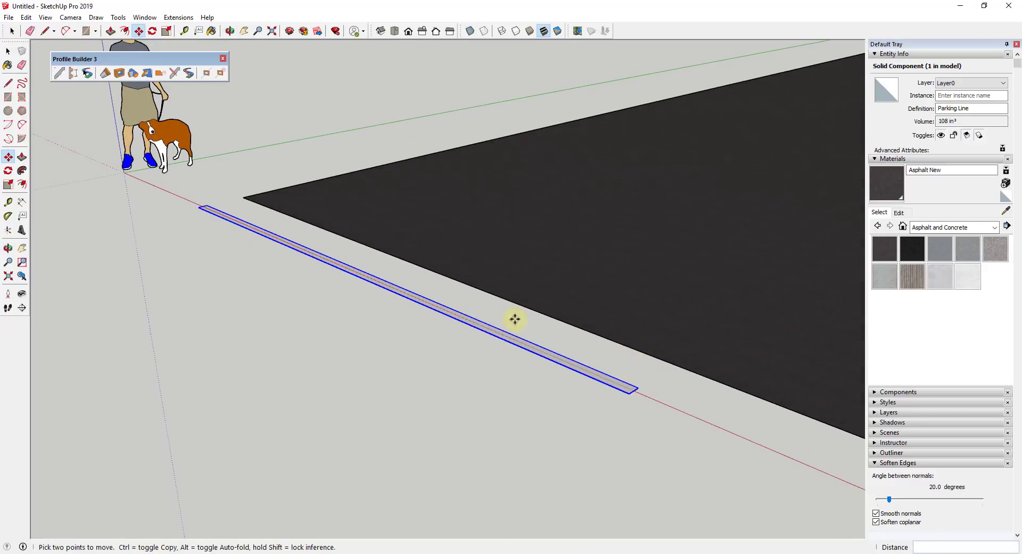
# Step: Create a new Profile Builder 3 assembly named "Parking Spaces - 9'0" Wide"
pyautogui.moveTo(333, 212); pyautogui.dragTo(361, 306, button='middle')
pyautogui.scroll(-2, 370, 332)
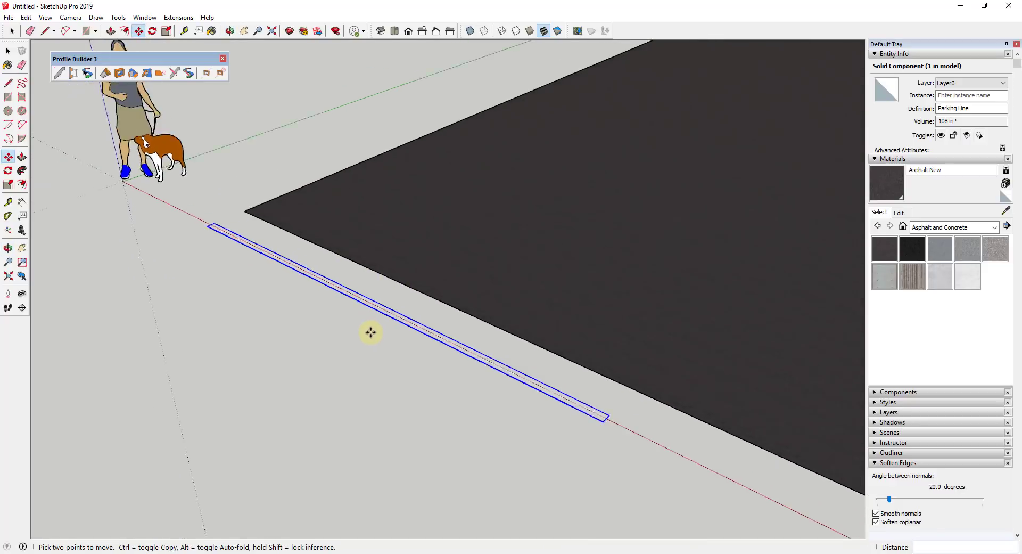
pyautogui.scroll(-2, 371, 332)
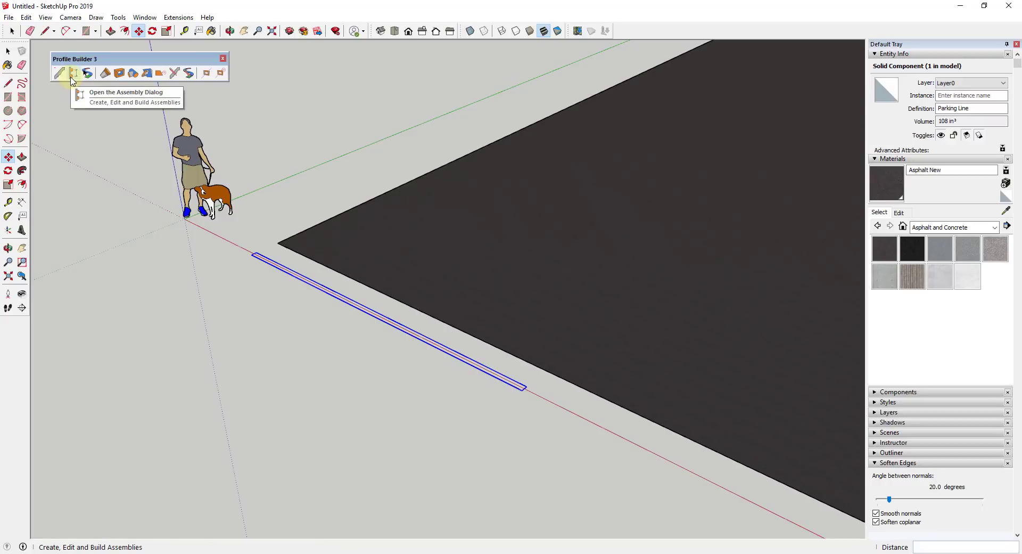
pyautogui.click(73, 73)
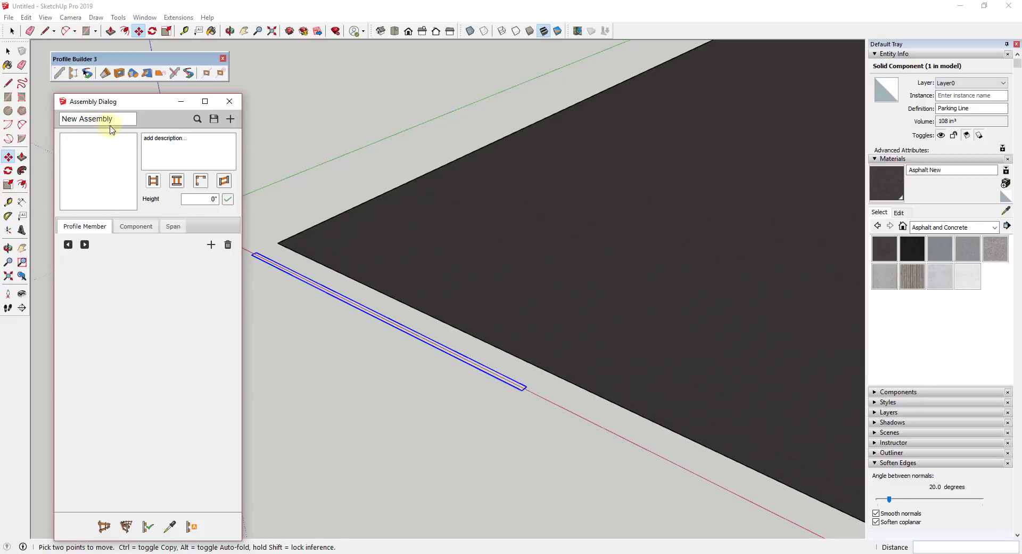
pyautogui.click(231, 119)
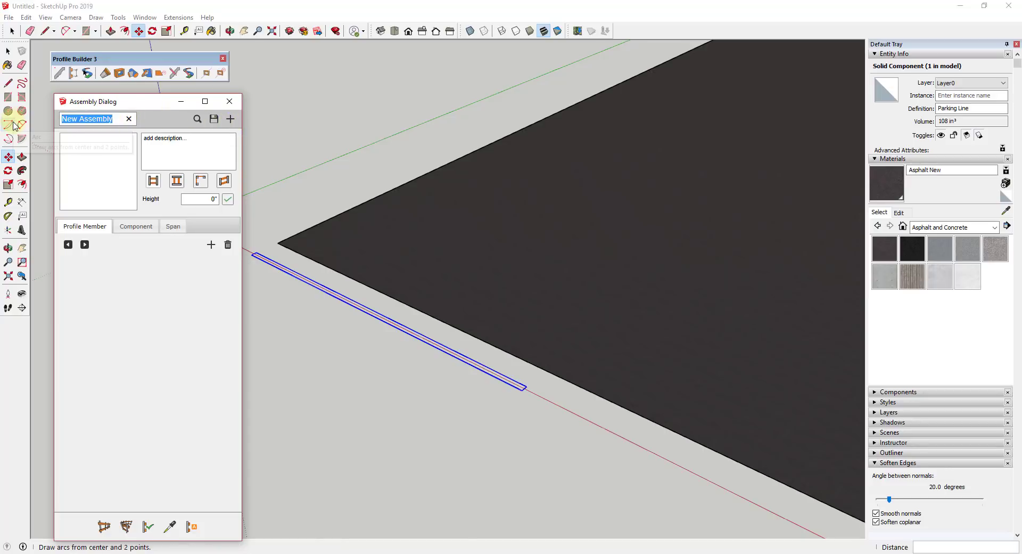
pyautogui.write('Parking Spaces')
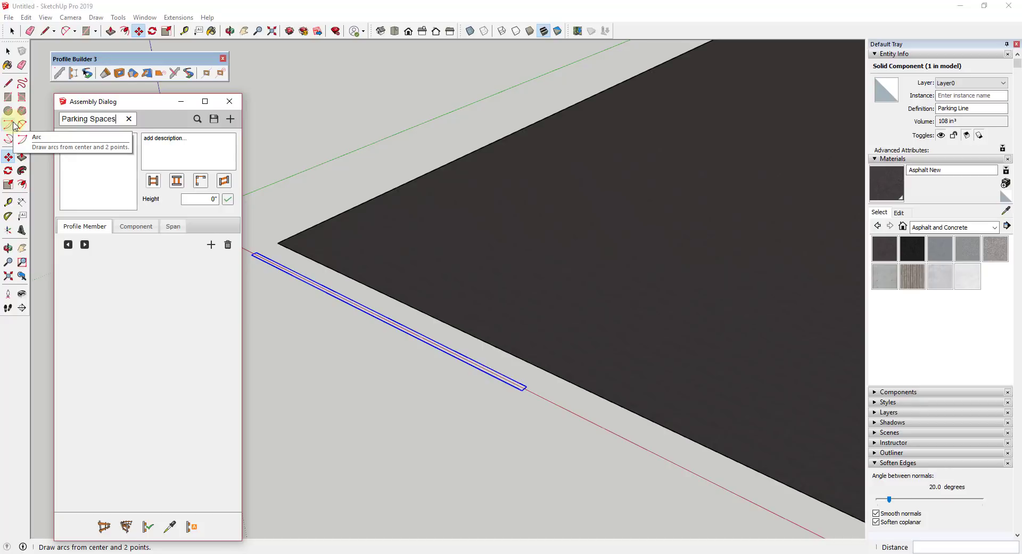
pyautogui.write(' -')
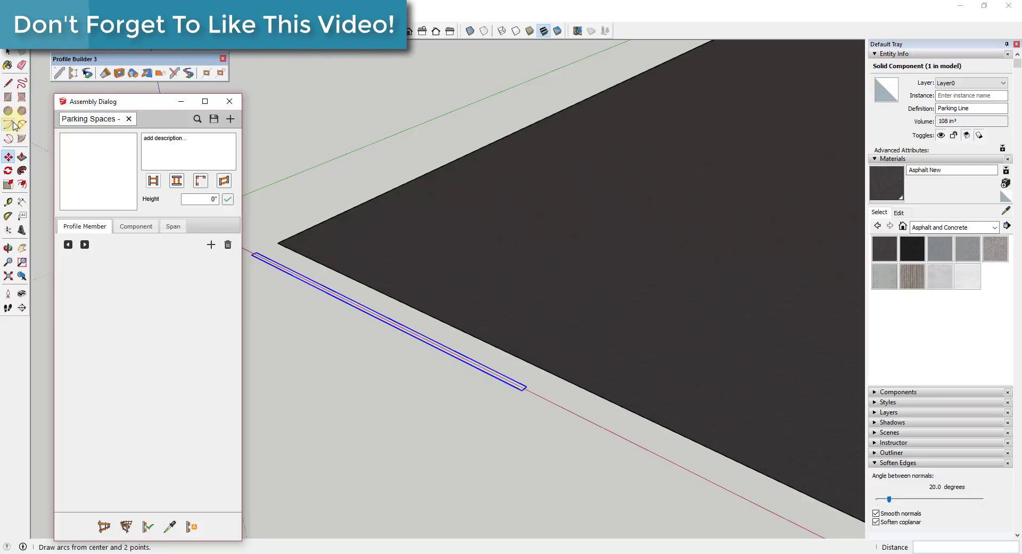
pyautogui.write('9\'0"')
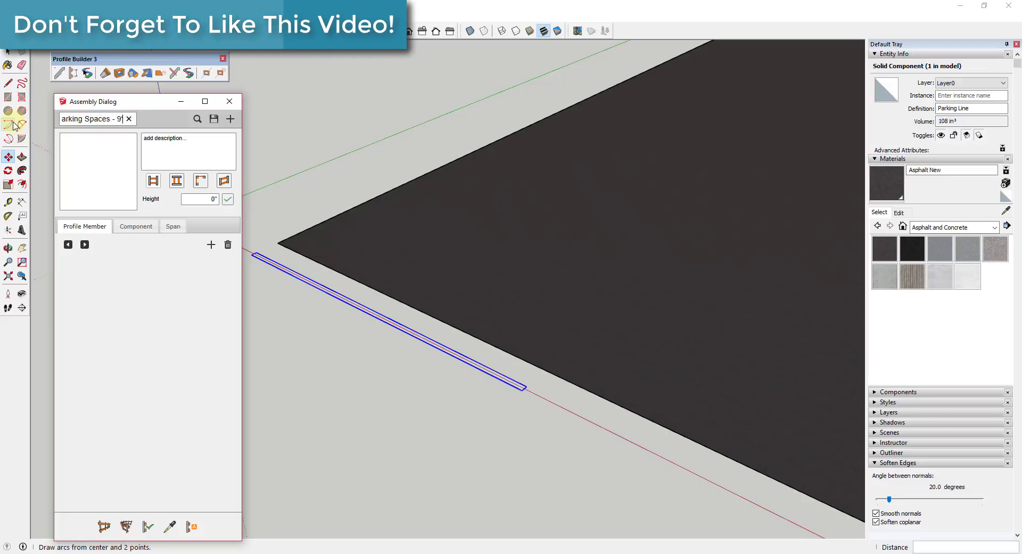
pyautogui.write(' Wide')
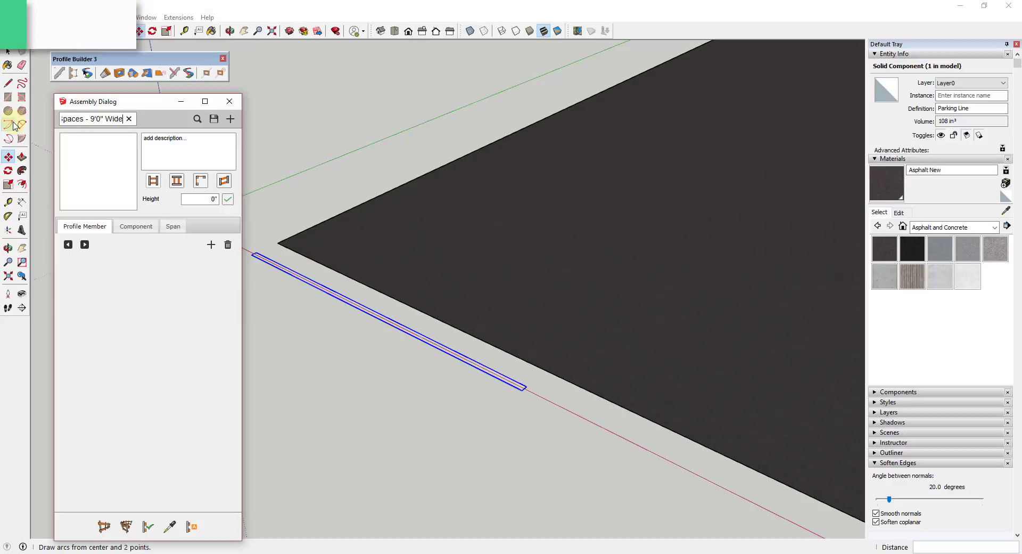
pyautogui.press('Tab')
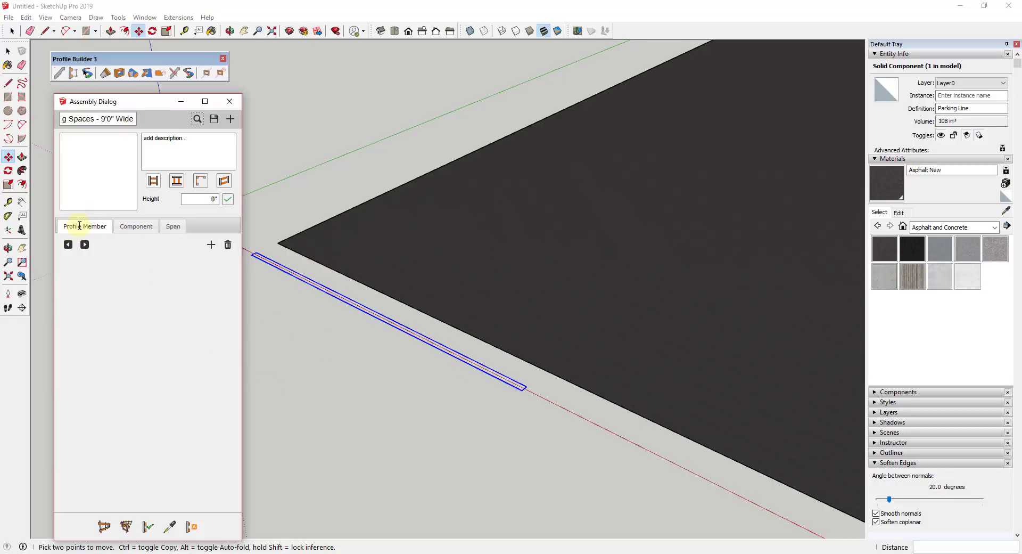
# Step: Add a component member to the assembly and pick the Parking Line from the model as its component
pyautogui.click(133, 230)
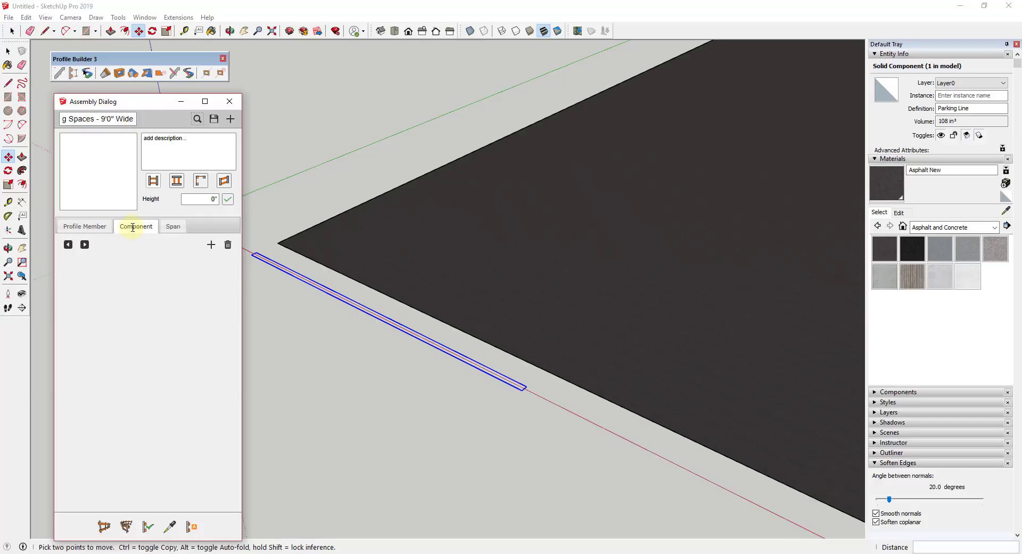
pyautogui.click(211, 245)
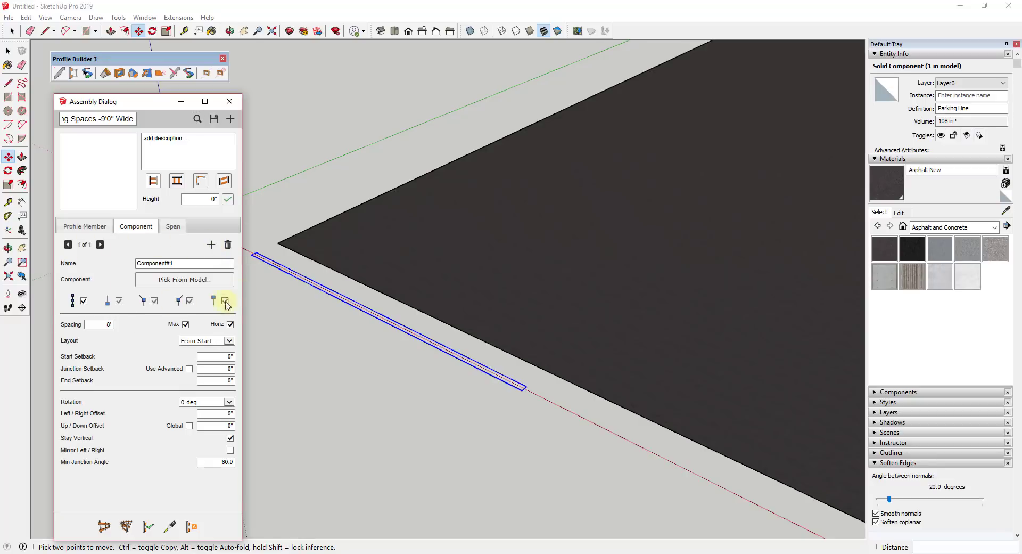
pyautogui.click(202, 282)
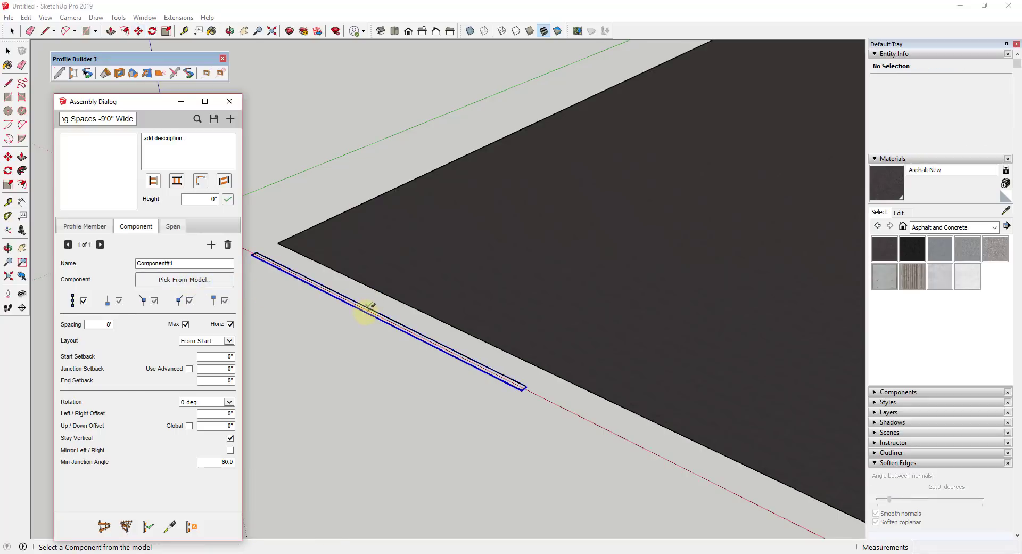
pyautogui.click(370, 307)
# Step: Build the assembly along the asphalt's edge parallel to the green axis, from the corner near the origin to the far corner
pyautogui.moveTo(372, 223); pyautogui.dragTo(445, 181, button='middle')
pyautogui.scroll(-5, 659, 228)
pyautogui.keyDown('shift'); pyautogui.moveTo(639, 207); pyautogui.dragTo(701, 235, button='middle'); pyautogui.keyUp('shift')
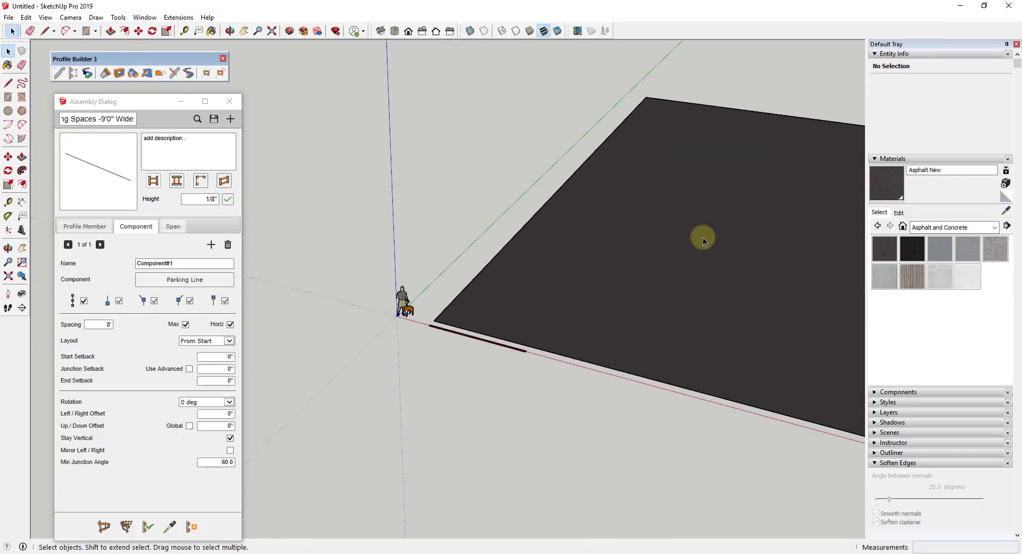
pyautogui.click(104, 528)
pyautogui.click(434, 320)
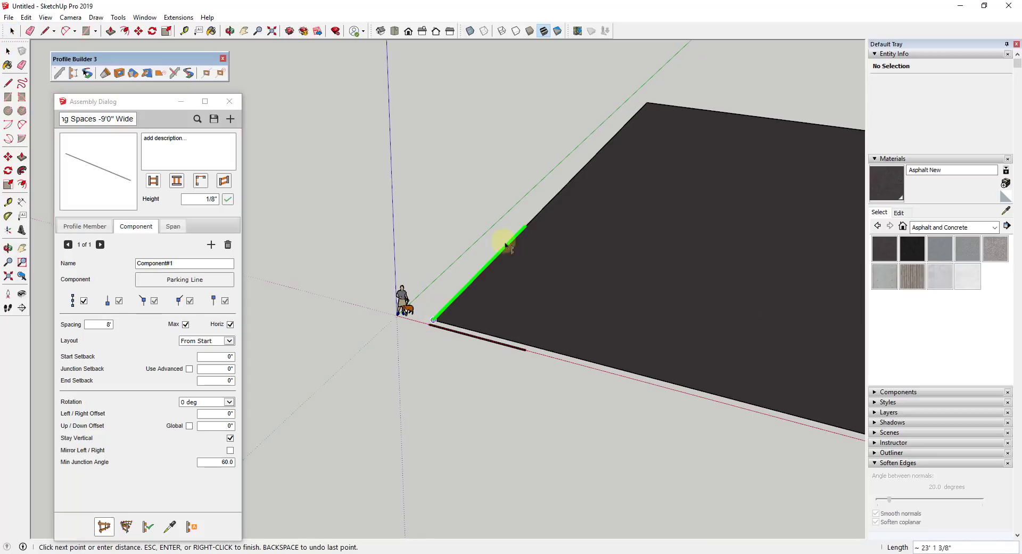
pyautogui.doubleClick(647, 102)
pyautogui.scroll(6, 417, 319)
pyautogui.moveTo(419, 314); pyautogui.dragTo(486, 307, button='middle')
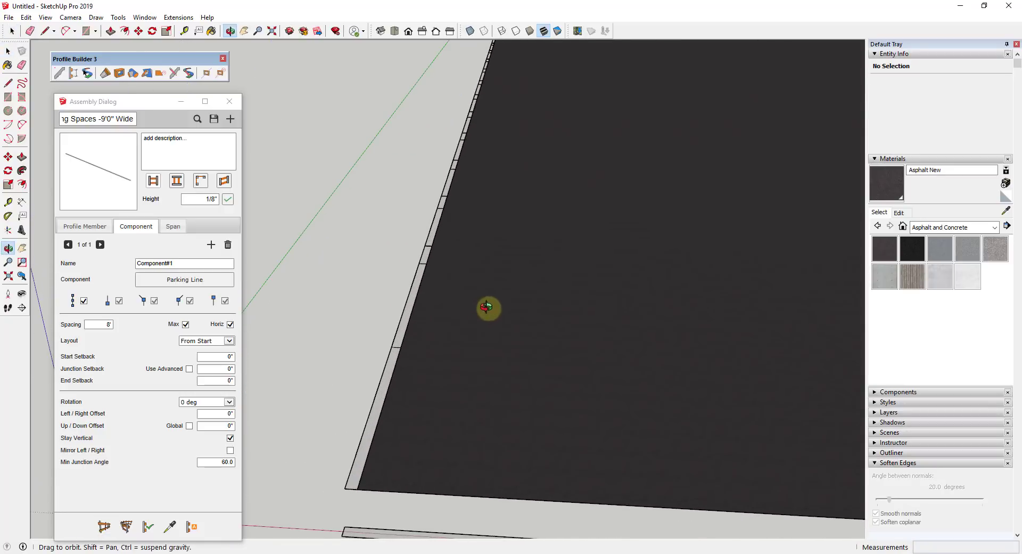
pyautogui.scroll(-4, 413, 329)
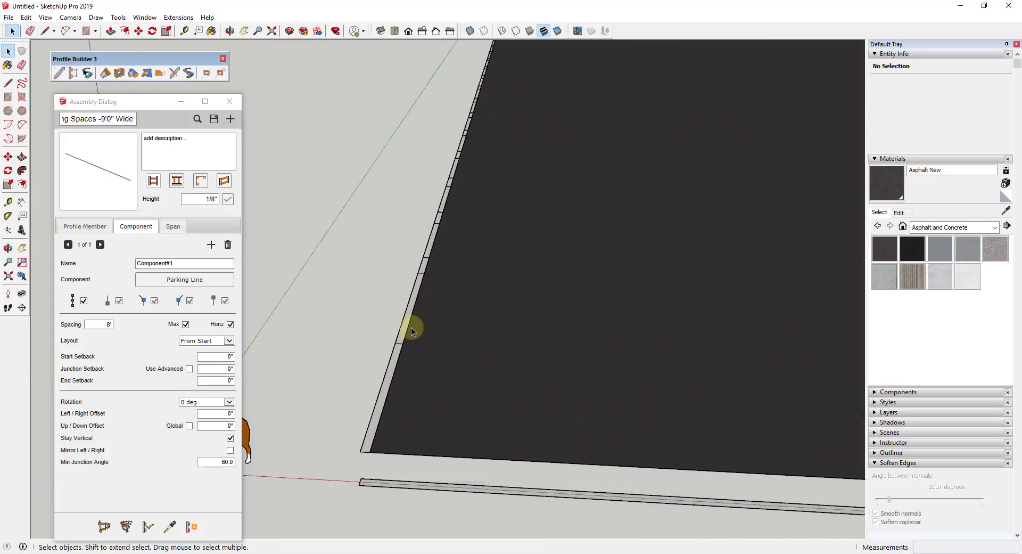
# Step: Select the built parking line assembly and set its component rotation to 90 deg
pyautogui.click(397, 360)
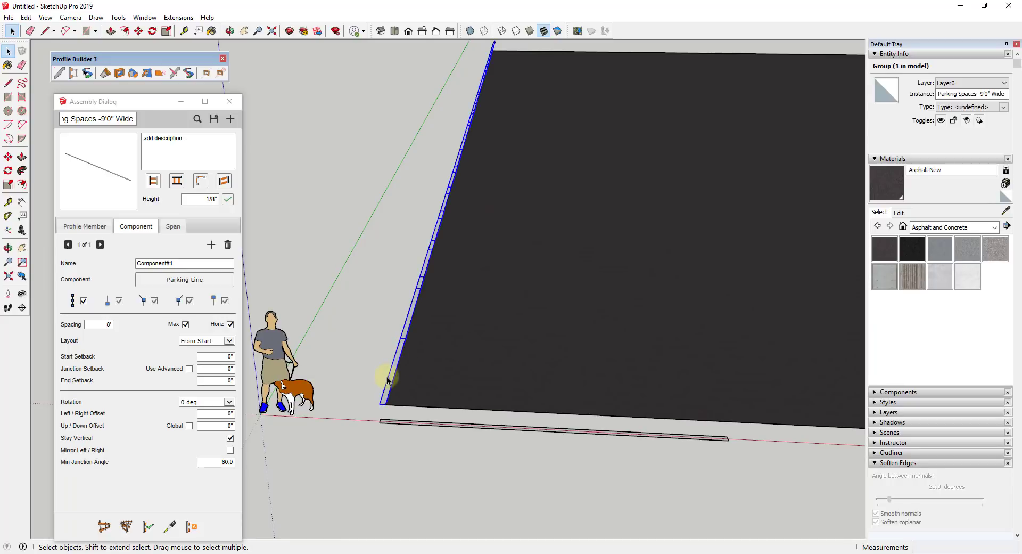
pyautogui.scroll(2, 395, 372)
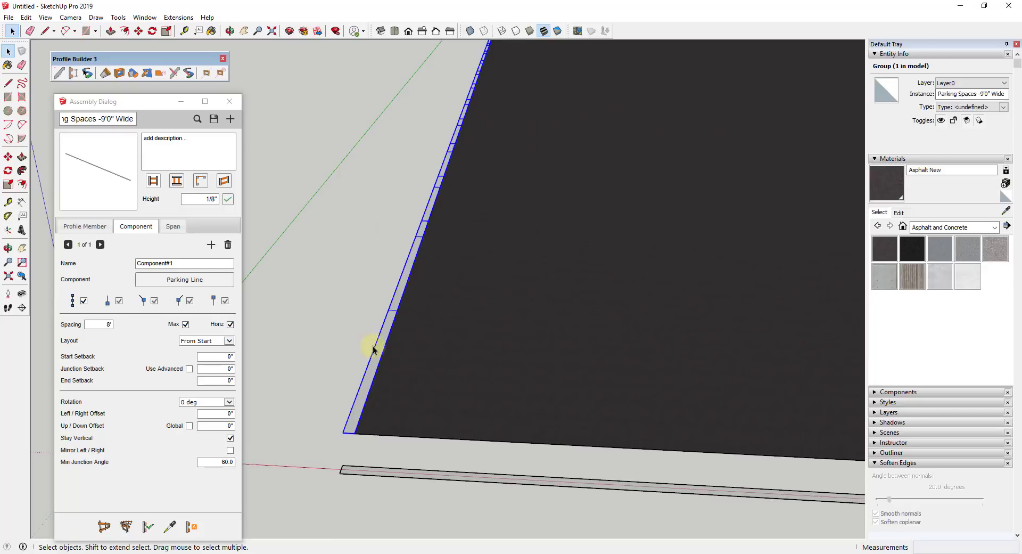
pyautogui.press('o')
pyautogui.press('space')
pyautogui.scroll(-5, 388, 367)
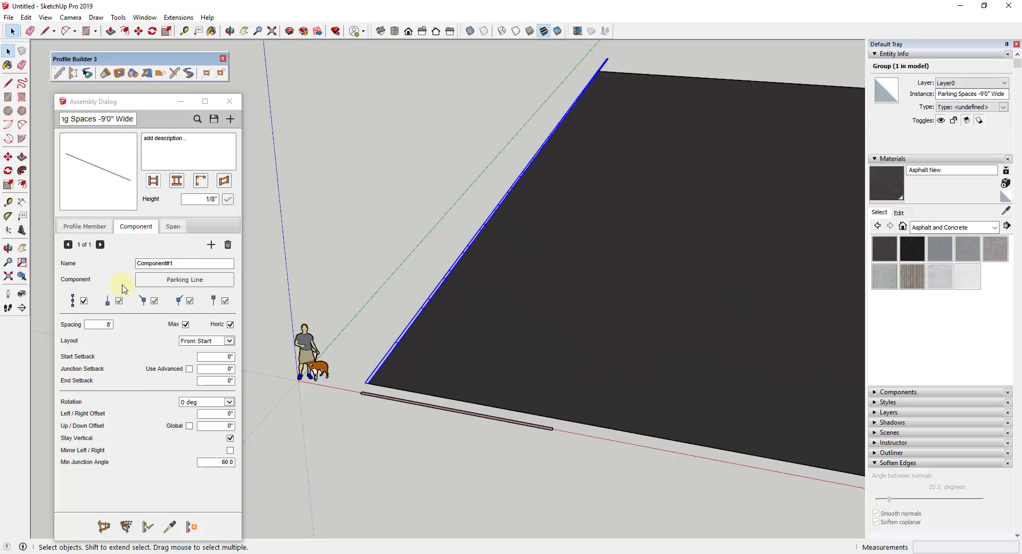
pyautogui.click(211, 403)
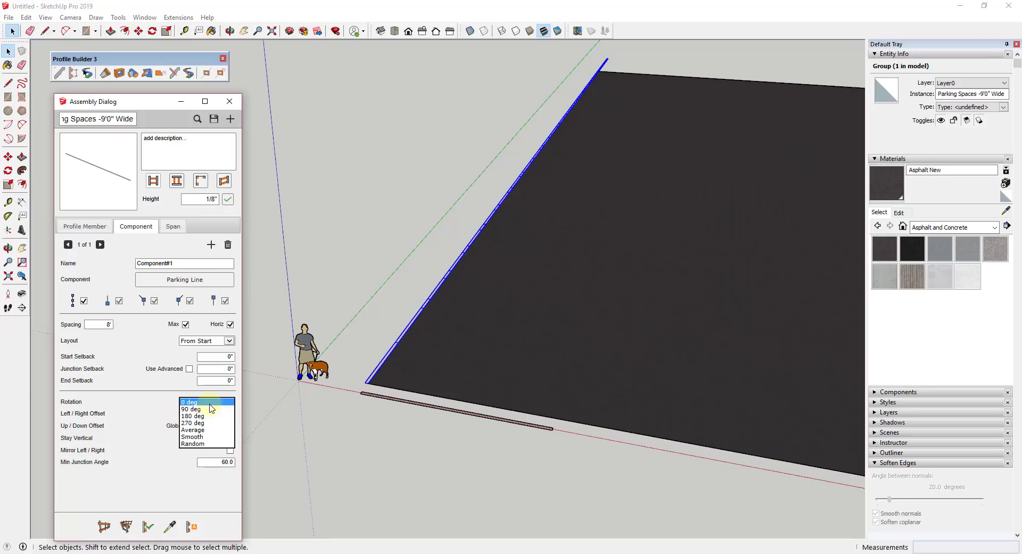
pyautogui.click(200, 408)
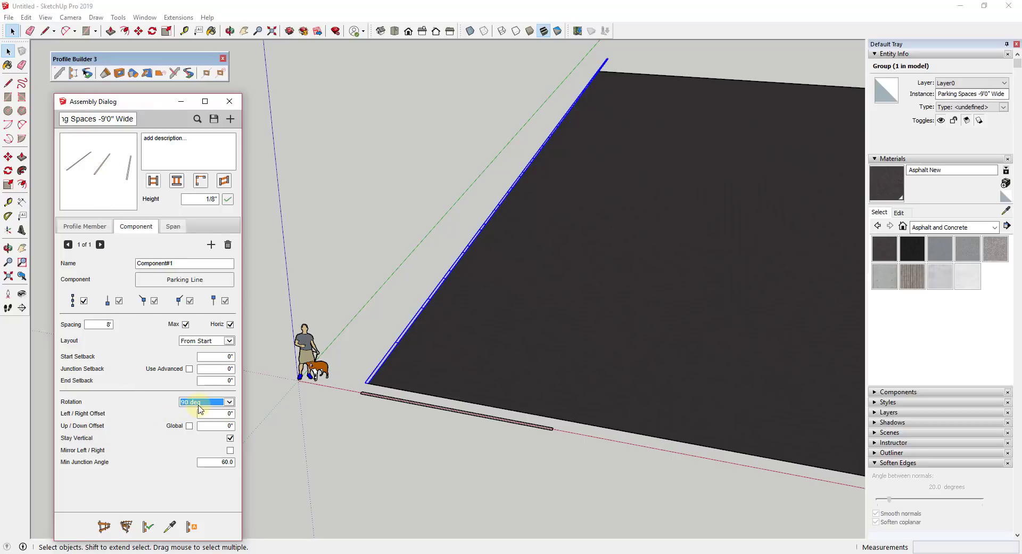
# Step: Set the component spacing to 9' and apply the assembly changes to the selected group
pyautogui.click(89, 325)
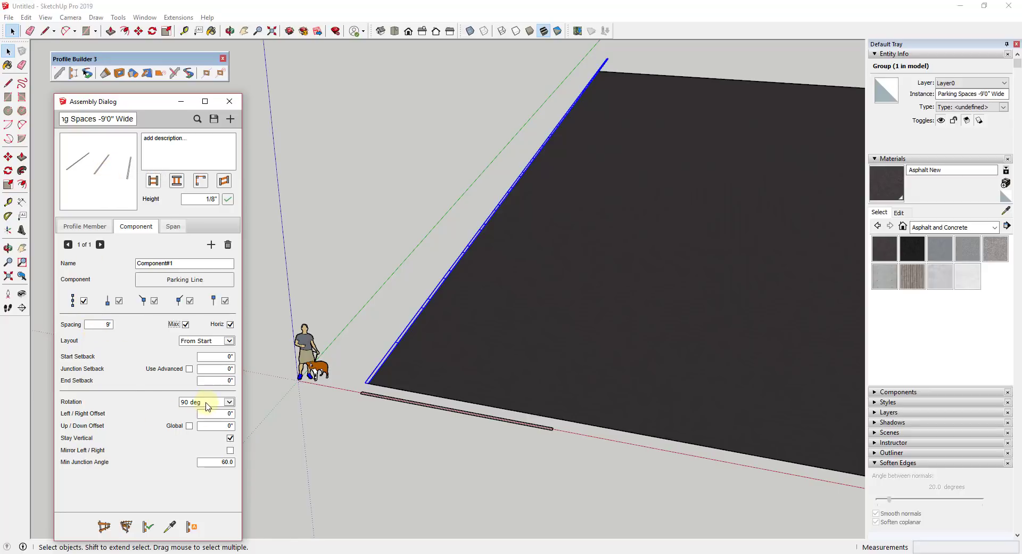
pyautogui.scroll(2, 382, 360)
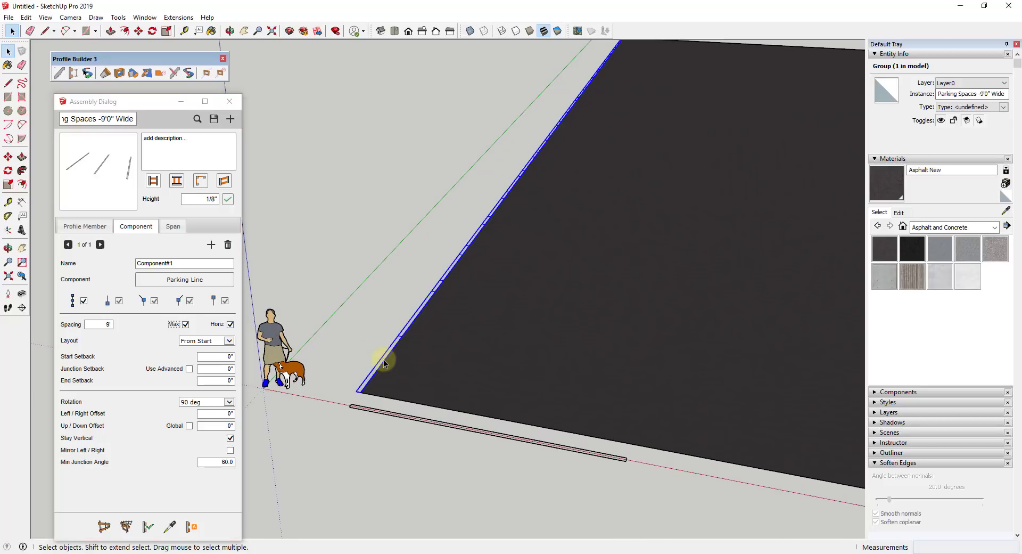
pyautogui.click(148, 527)
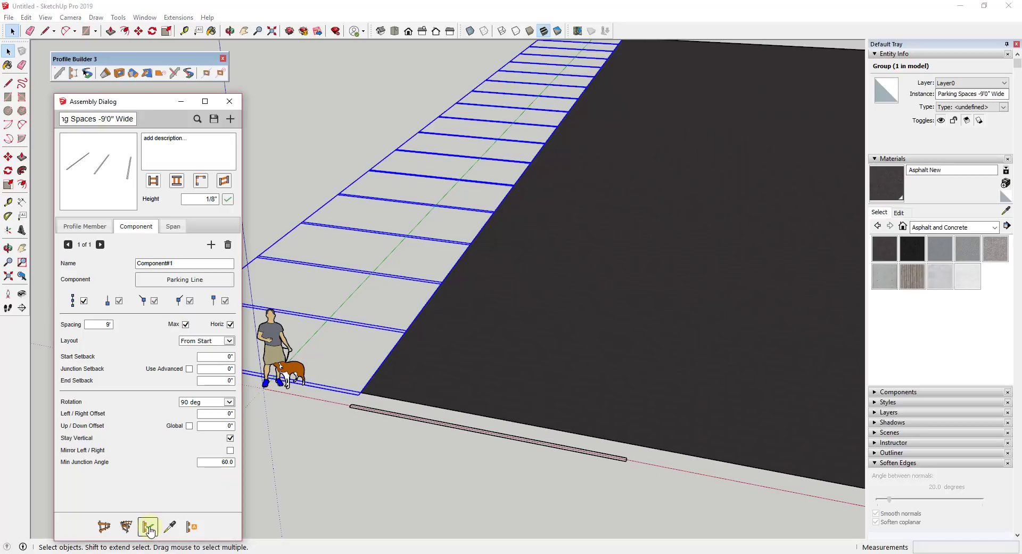
# Step: Set the component rotation to 270 deg and apply the change to the selected parking line assembly
pyautogui.scroll(-3, 591, 319)
pyautogui.scroll(2, 554, 266)
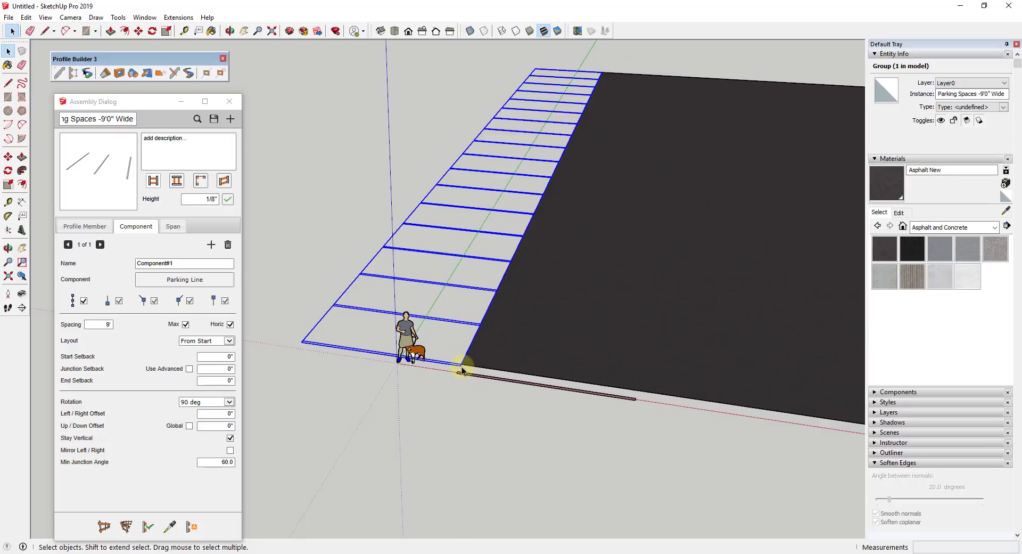
pyautogui.scroll(3, 458, 357)
pyautogui.scroll(-2, 495, 343)
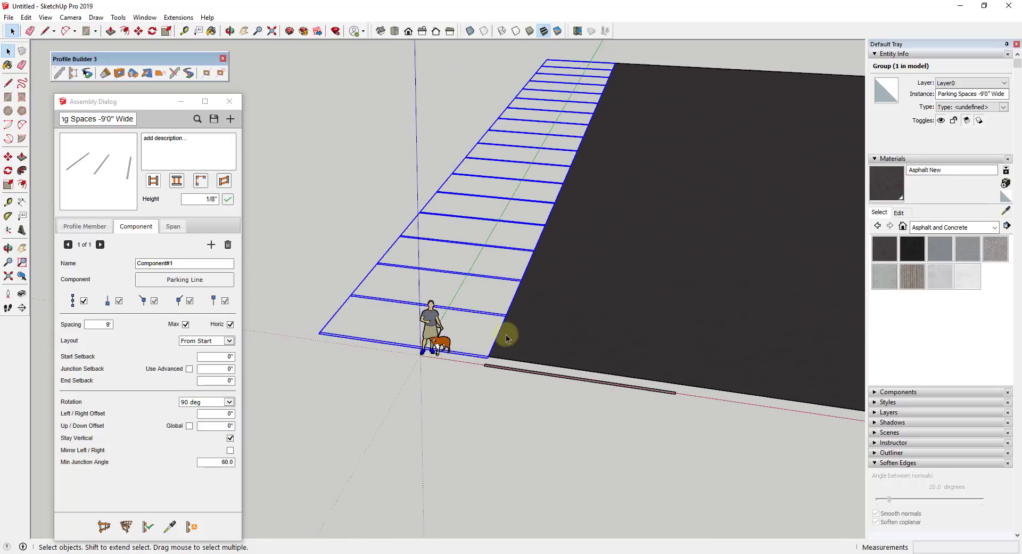
pyautogui.moveTo(506, 336); pyautogui.dragTo(377, 333, button='middle')
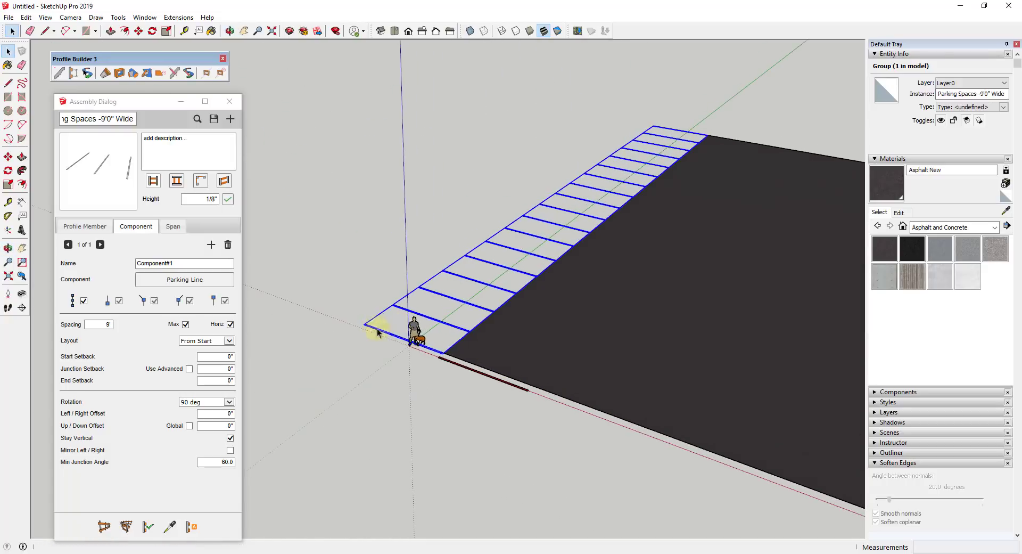
pyautogui.scroll(4, 504, 358)
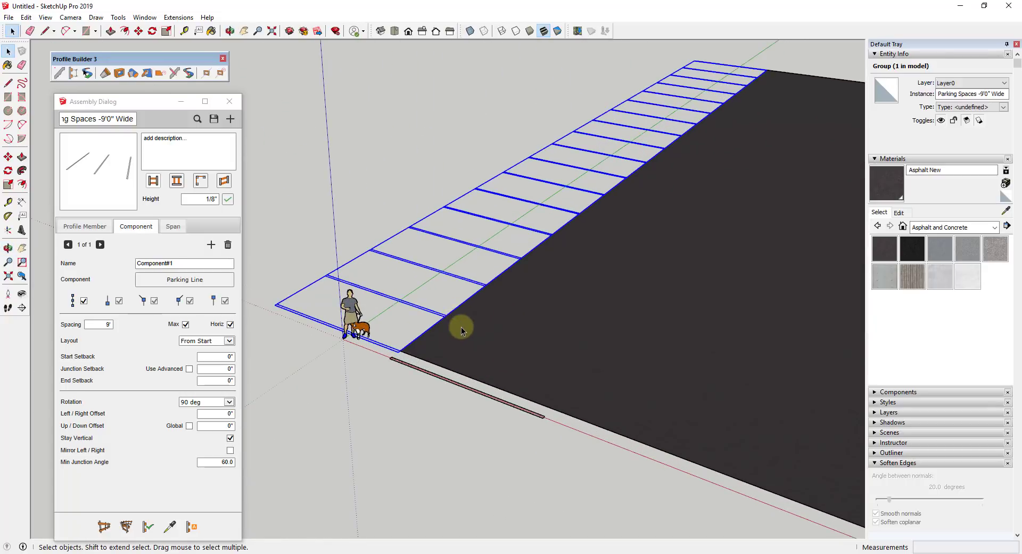
pyautogui.moveTo(462, 330); pyautogui.dragTo(443, 315, button='middle')
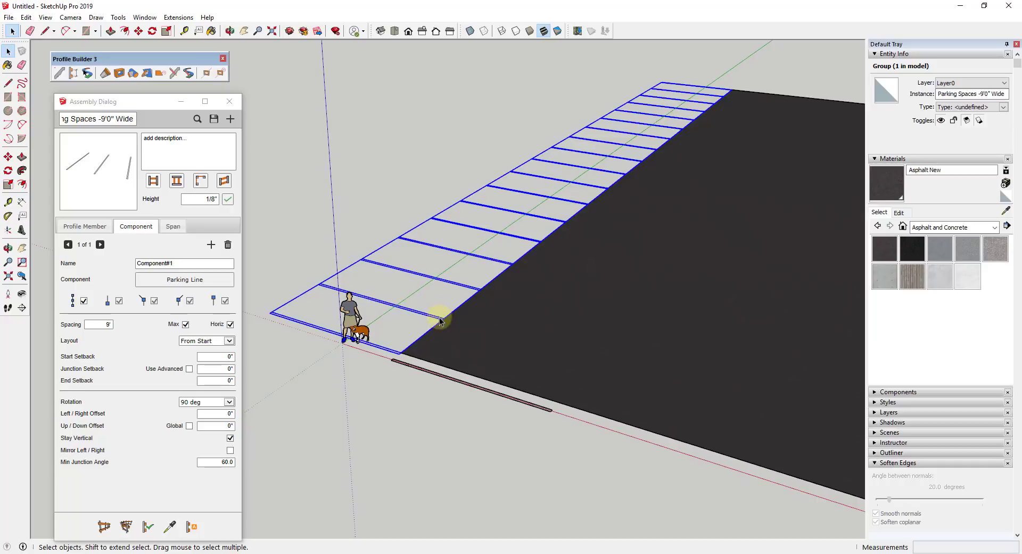
pyautogui.click(228, 403)
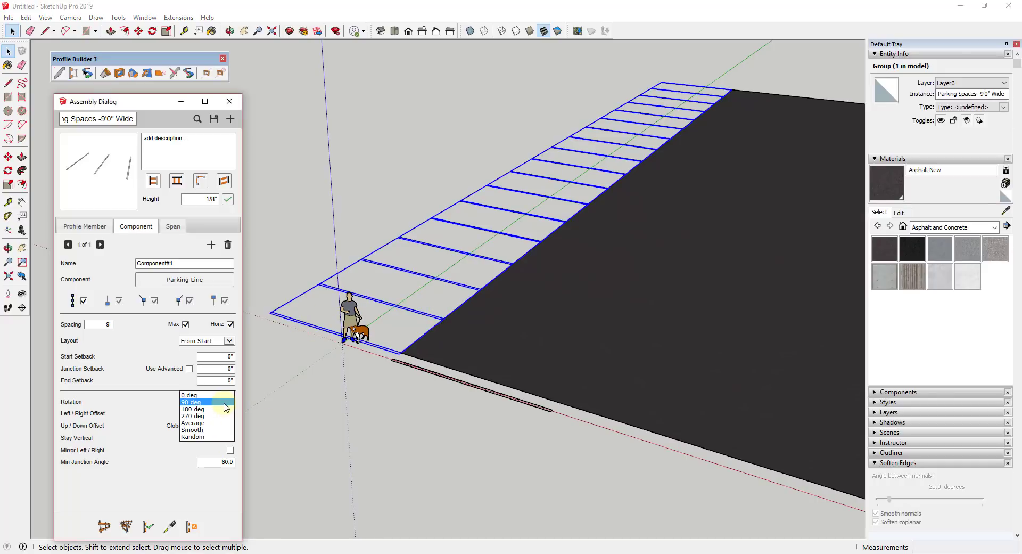
pyautogui.click(207, 409)
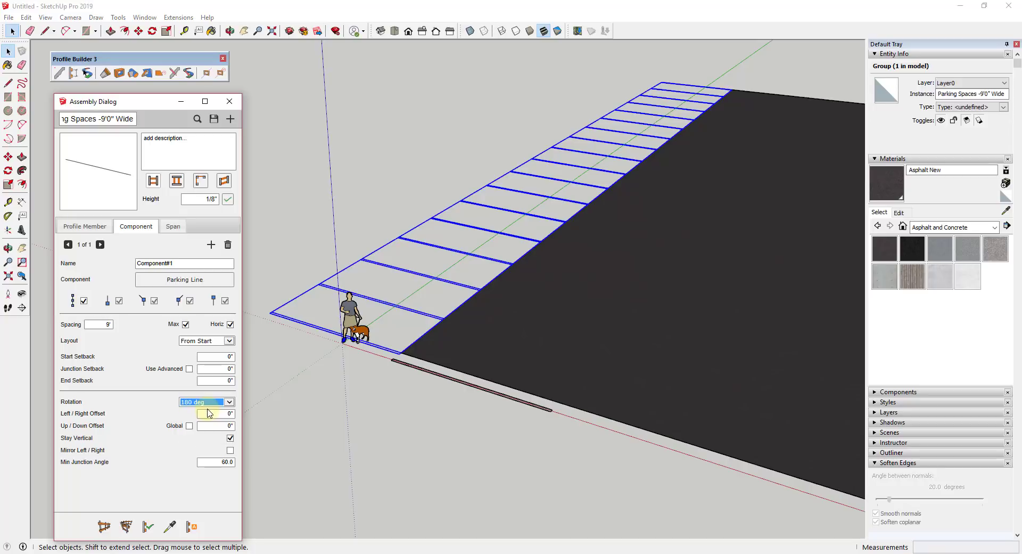
pyautogui.click(207, 404)
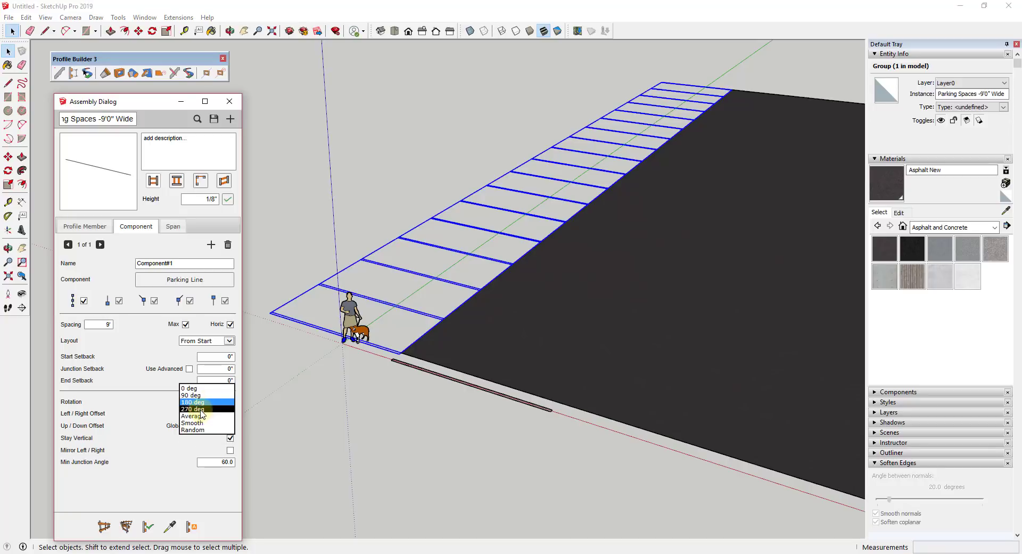
pyautogui.click(201, 414)
pyautogui.click(164, 527)
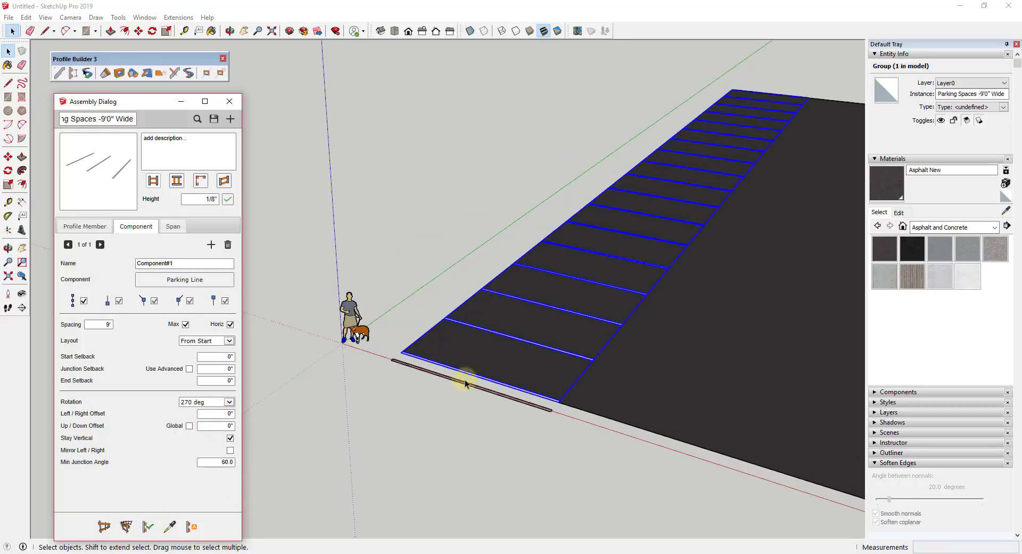
pyautogui.moveTo(550, 358); pyautogui.dragTo(463, 407, button='middle')
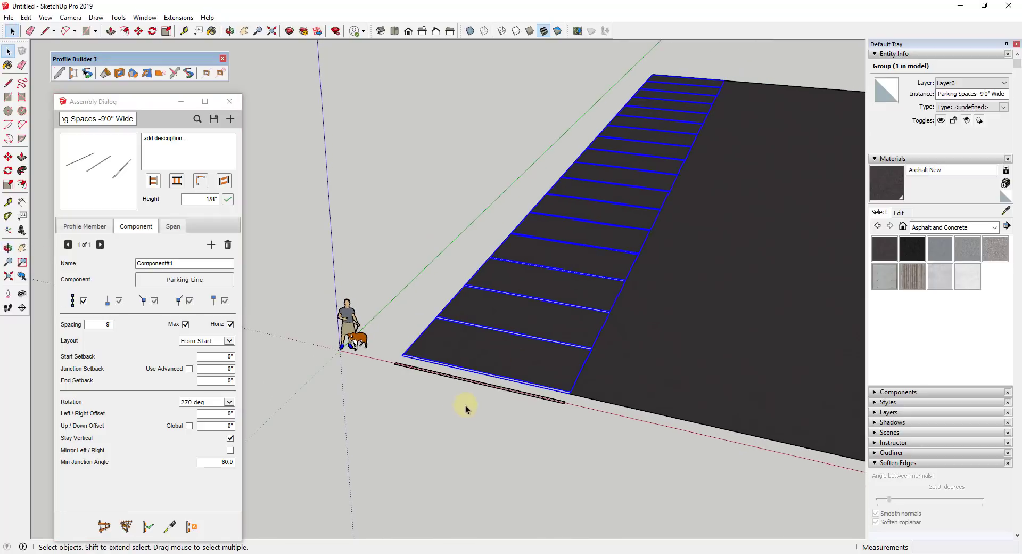
pyautogui.scroll(3, 463, 406)
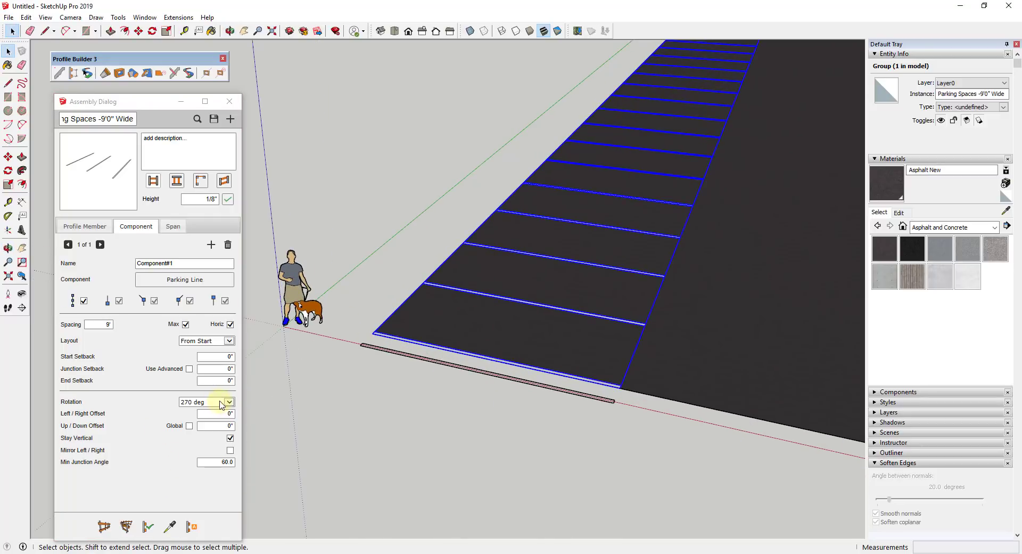
# Step: Deselect the assembly and draw a two-segment L-shaped path in the empty area beside the asphalt, starting from the red axis
pyautogui.scroll(-3, 532, 347)
pyautogui.moveTo(532, 346); pyautogui.dragTo(543, 318, button='middle')
pyautogui.click(580, 452)
pyautogui.moveTo(577, 269); pyautogui.dragTo(670, 346, button='middle')
pyautogui.scroll(2, 764, 349)
pyautogui.scroll(-4, 728, 352)
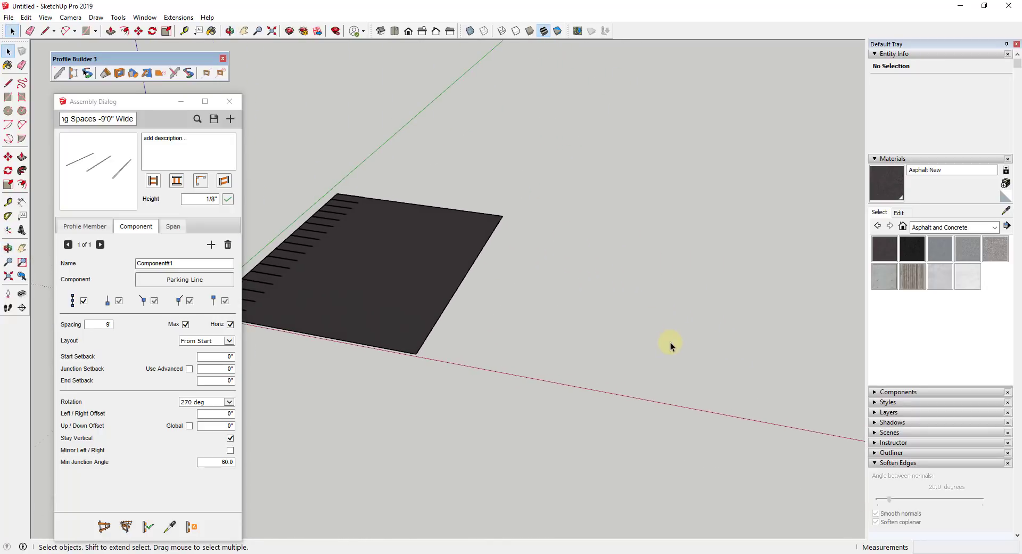
pyautogui.press('l')
pyautogui.click(611, 390)
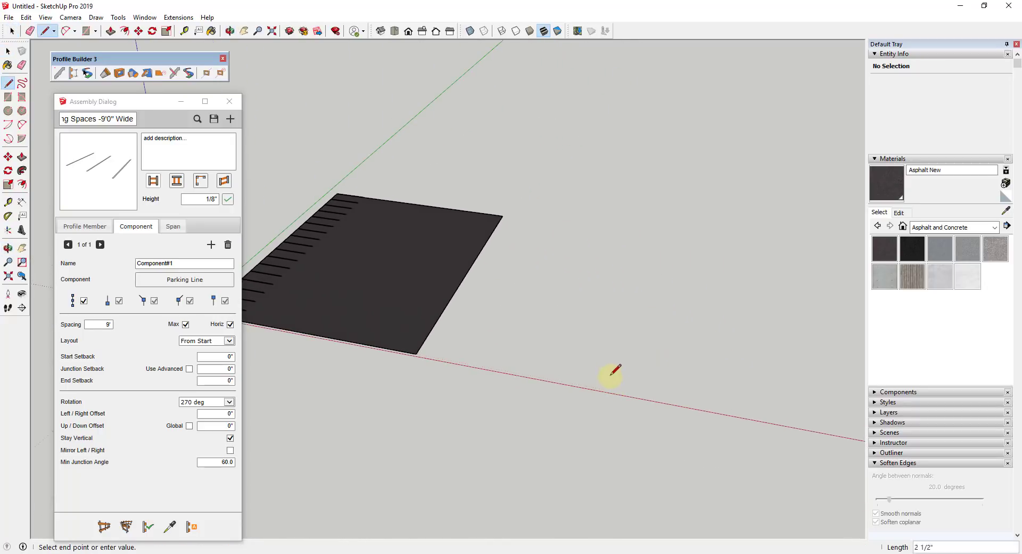
pyautogui.click(631, 302)
pyautogui.click(741, 318)
pyautogui.press('space')
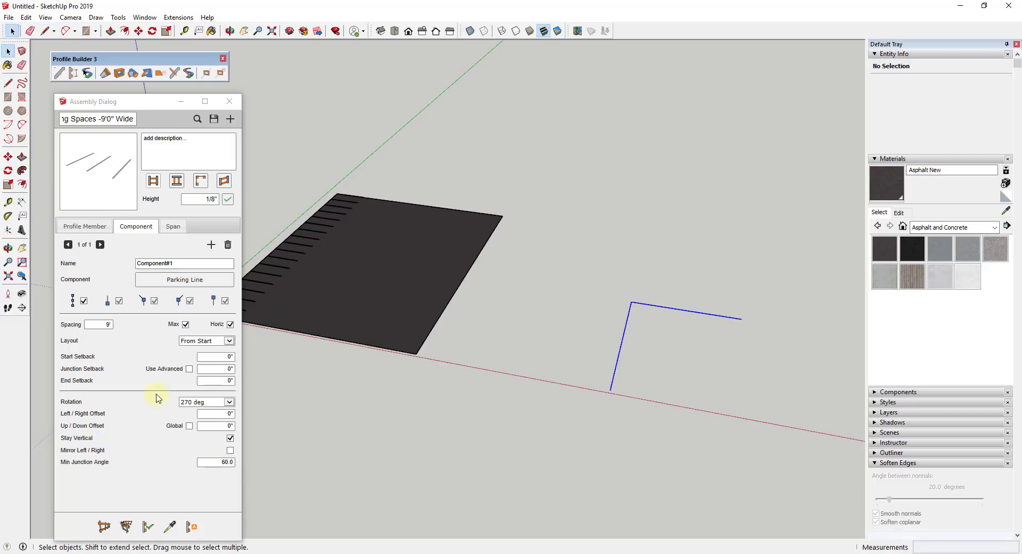
# Step: Build the parking line assembly along the selected L-shaped path
pyautogui.click(126, 526)
pyautogui.scroll(1, 737, 318)
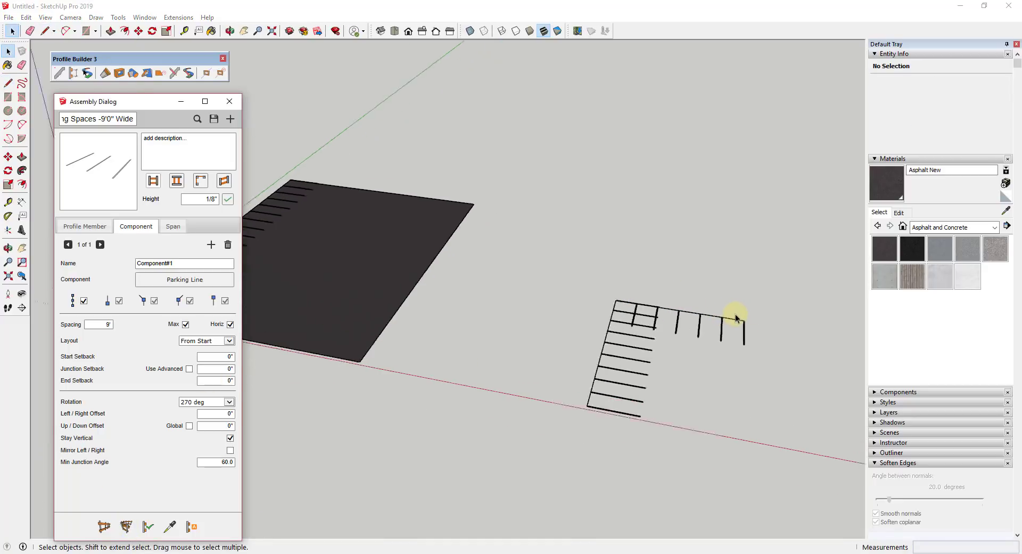
pyautogui.scroll(3, 666, 319)
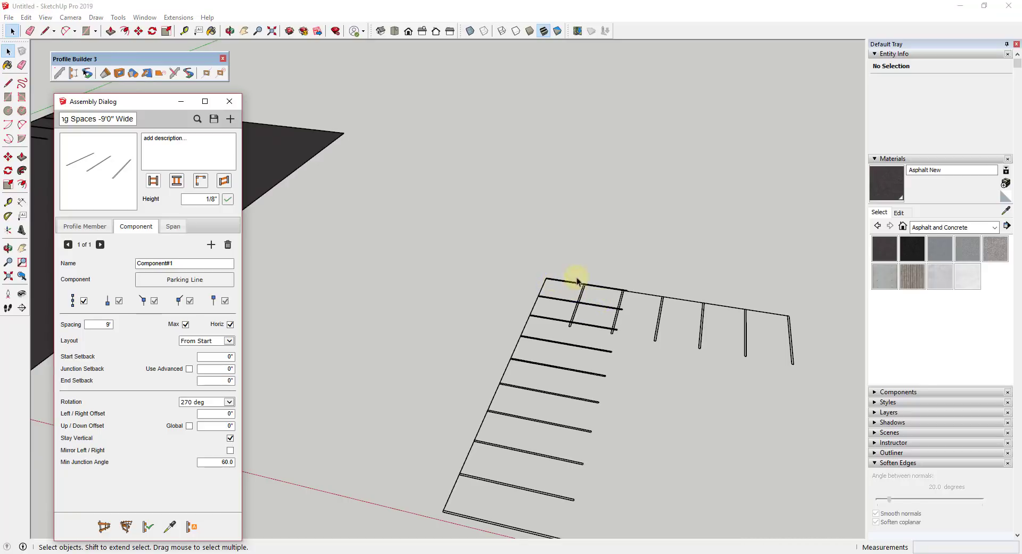
pyautogui.scroll(-3, 665, 302)
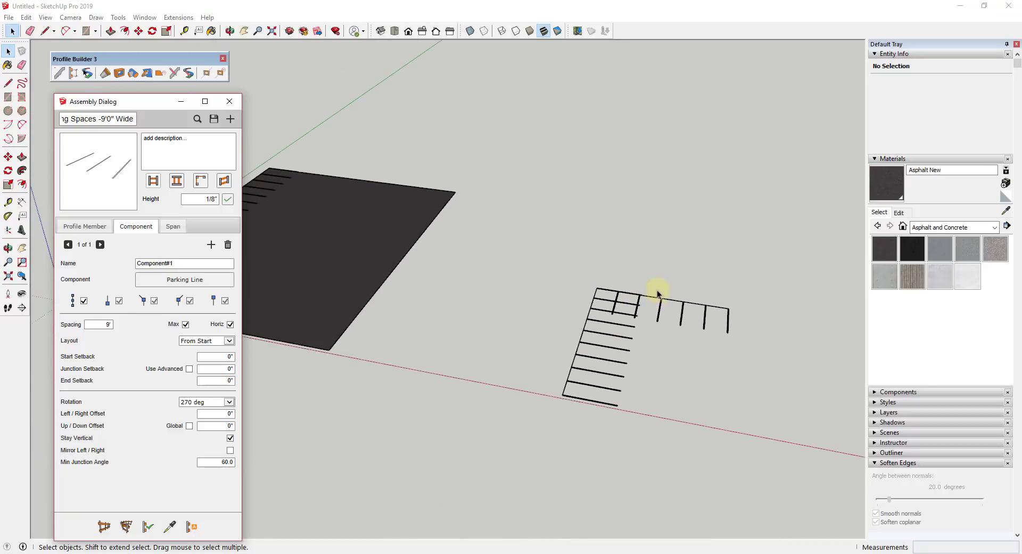
# Step: Delete the L-shaped test path together with the parking line assembly built on it
pyautogui.moveTo(655, 291); pyautogui.dragTo(536, 358)
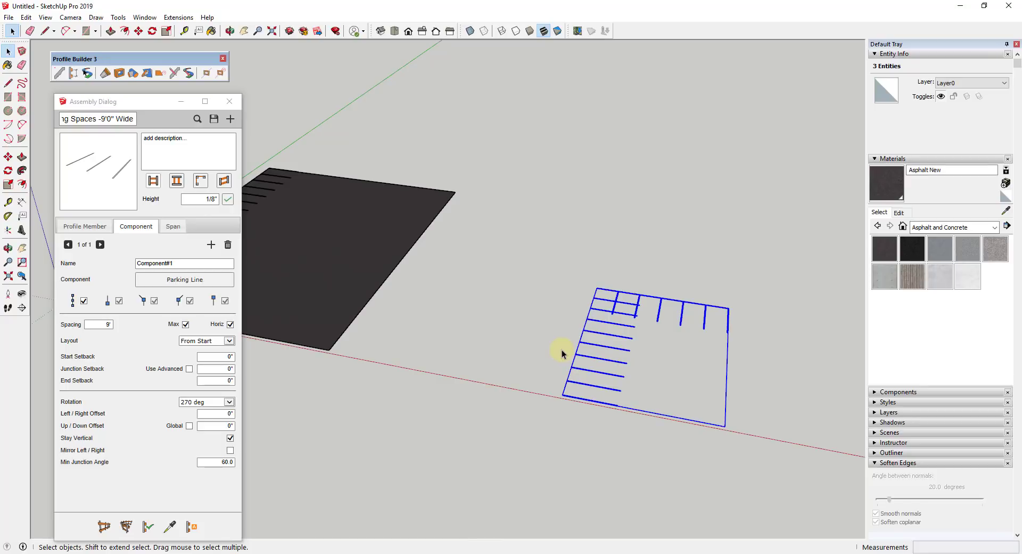
pyautogui.press('Delete')
pyautogui.scroll(-3, 418, 234)
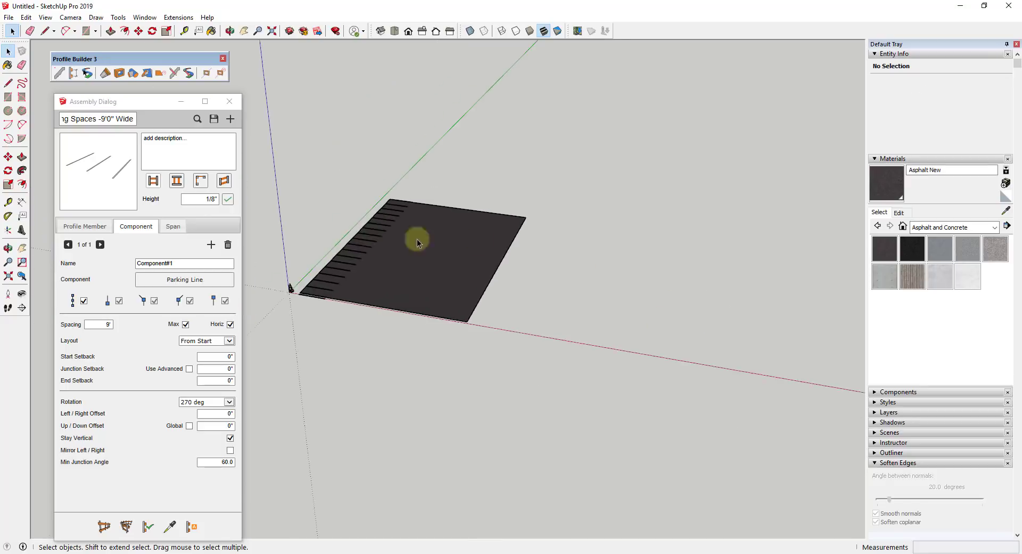
# Step: Build the parking line assembly along the asphalt's opposite long edge, from its far corner to its corner near the red axis
pyautogui.scroll(5, 392, 209)
pyautogui.scroll(-4, 475, 382)
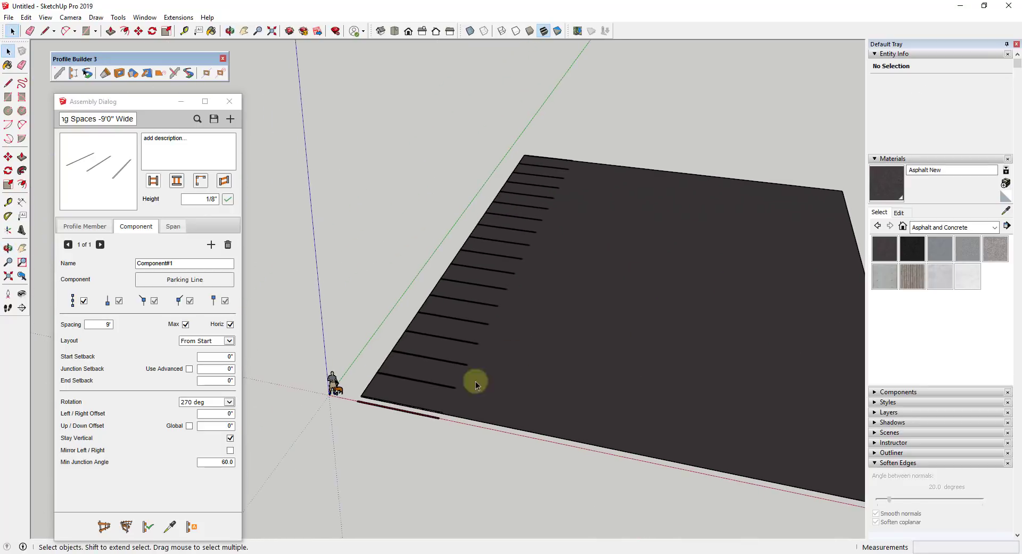
pyautogui.scroll(5, 373, 388)
pyautogui.moveTo(362, 378); pyautogui.dragTo(378, 342, button='middle')
pyautogui.scroll(-3, 482, 367)
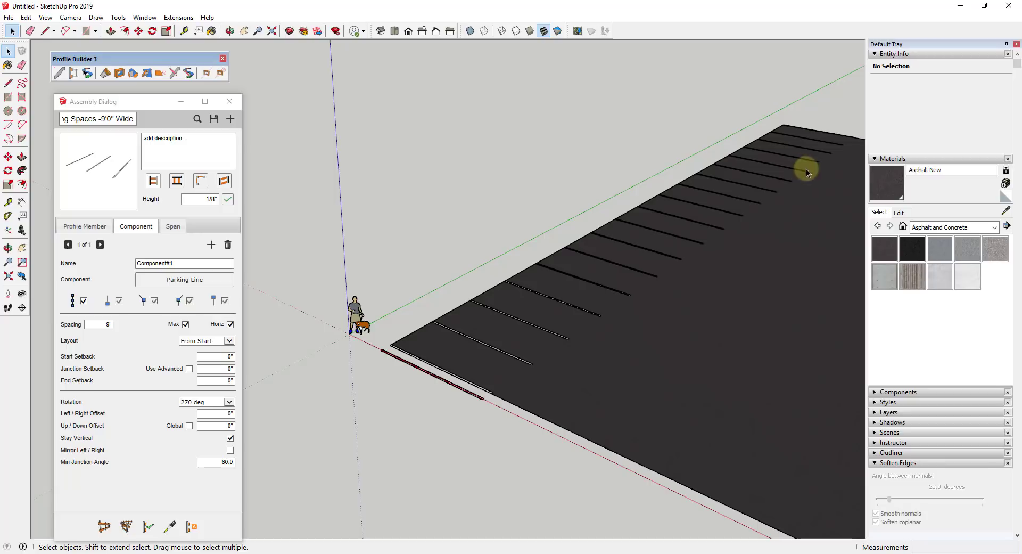
pyautogui.moveTo(805, 181); pyautogui.dragTo(452, 305, button='middle')
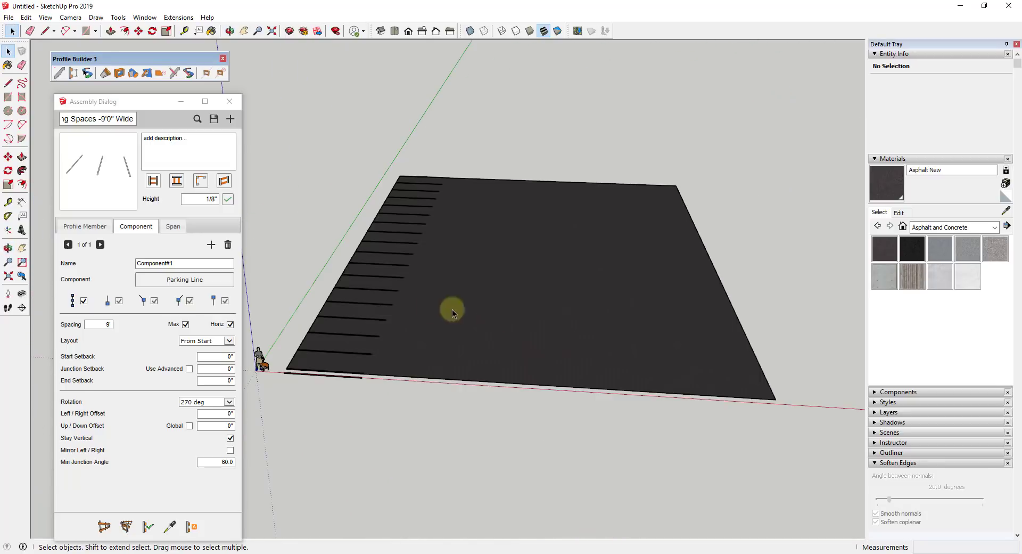
pyautogui.click(105, 527)
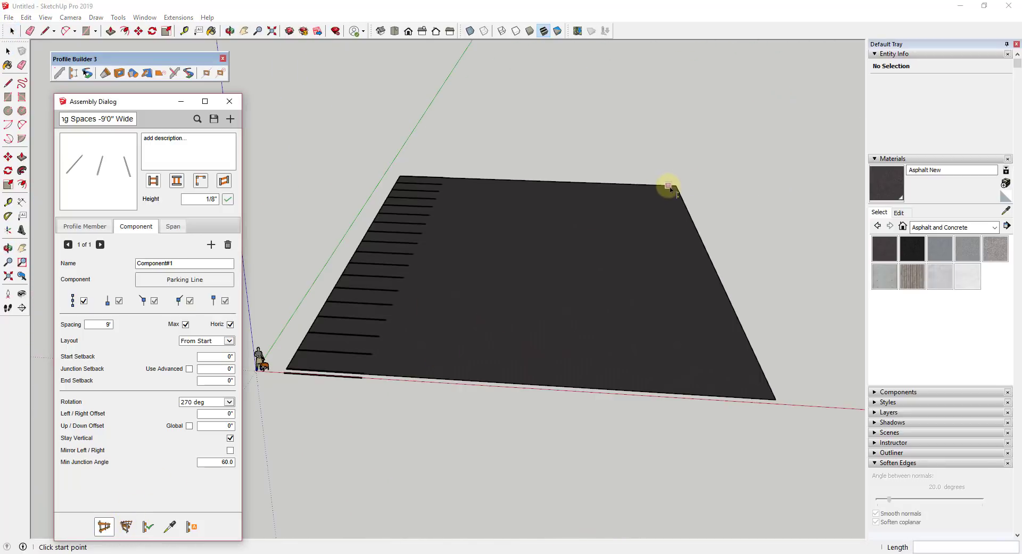
pyautogui.click(676, 185)
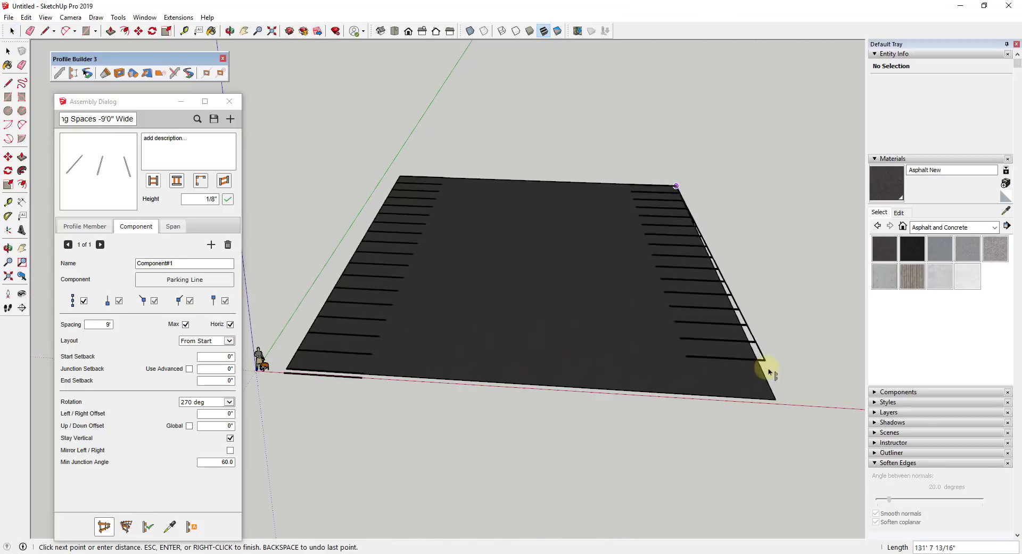
pyautogui.doubleClick(775, 400)
pyautogui.moveTo(753, 369); pyautogui.dragTo(863, 372, button='middle')
pyautogui.scroll(4, 728, 311)
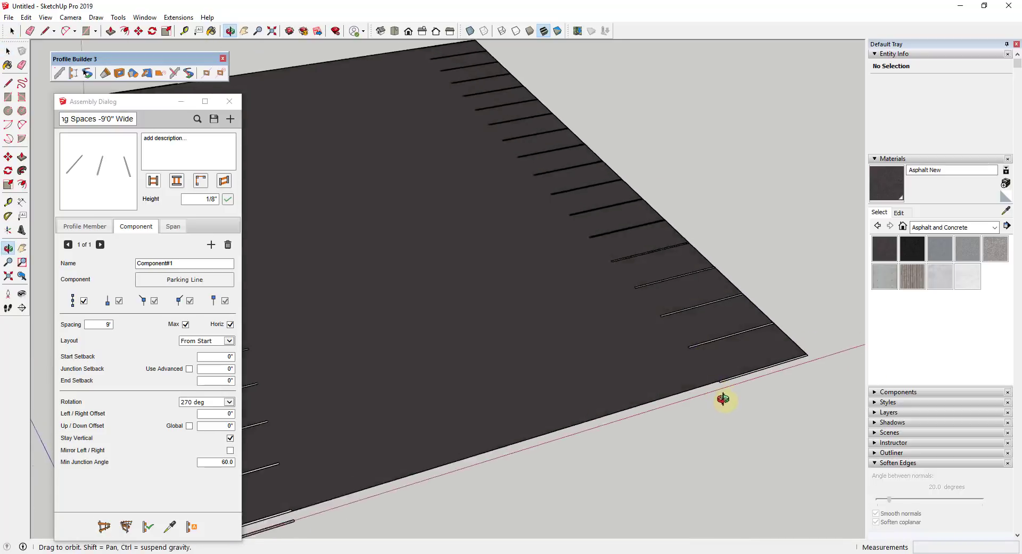
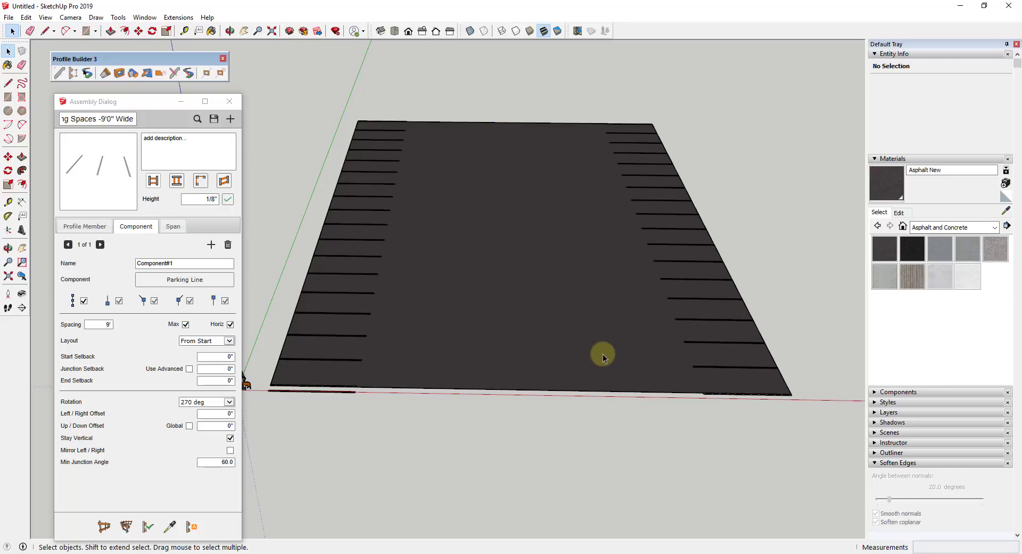
# Step: Draw a 20' line onto the asphalt along the green axis, starting at the midpoint of the edge near the red axis
pyautogui.scroll(3, 538, 367)
pyautogui.press('l')
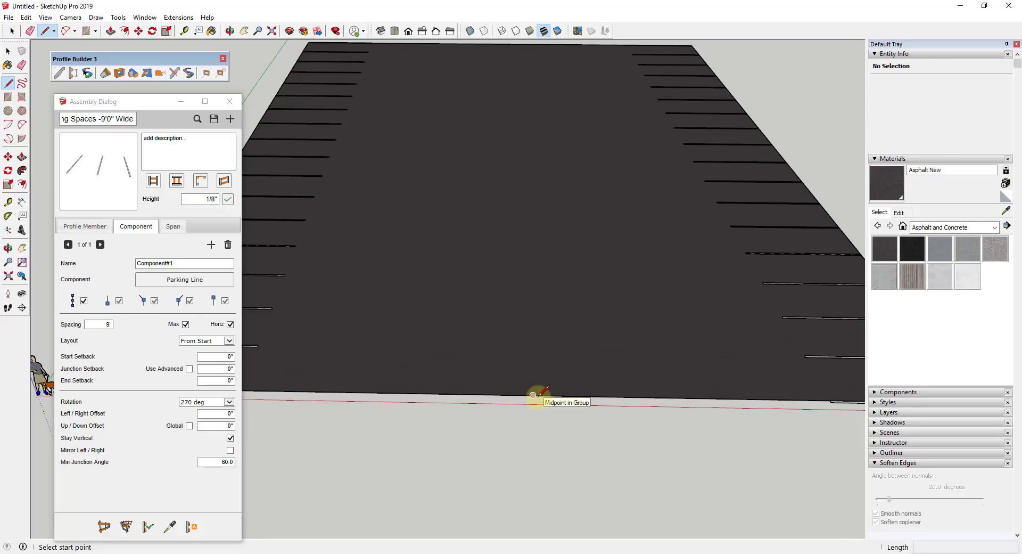
pyautogui.click(533, 395)
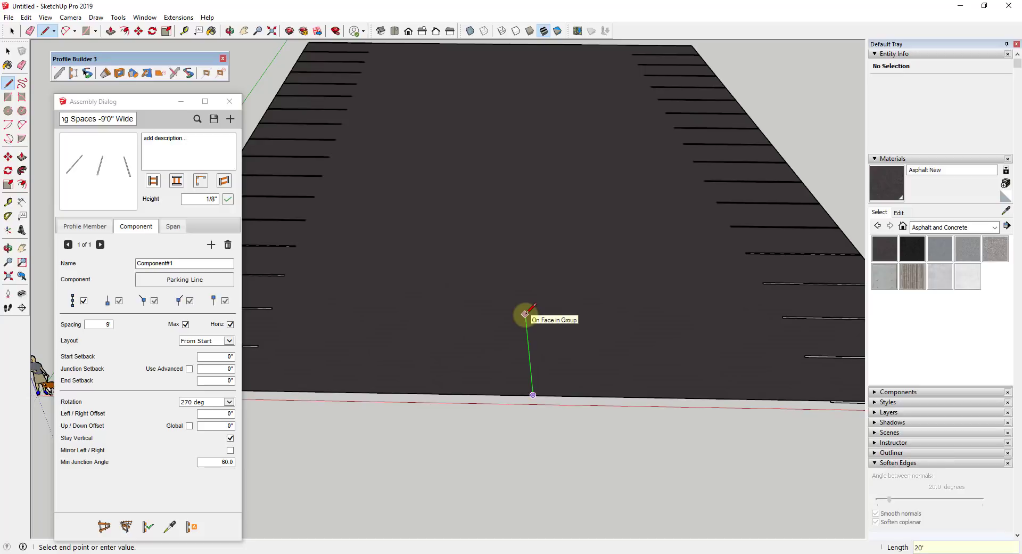
pyautogui.press('Return')
pyautogui.scroll(-3, 527, 314)
# Step: Copy the 20' line along the green axis, placing its inner endpoint on the asphalt's far edge
pyautogui.press('space')
pyautogui.moveTo(497, 285); pyautogui.dragTo(557, 372)
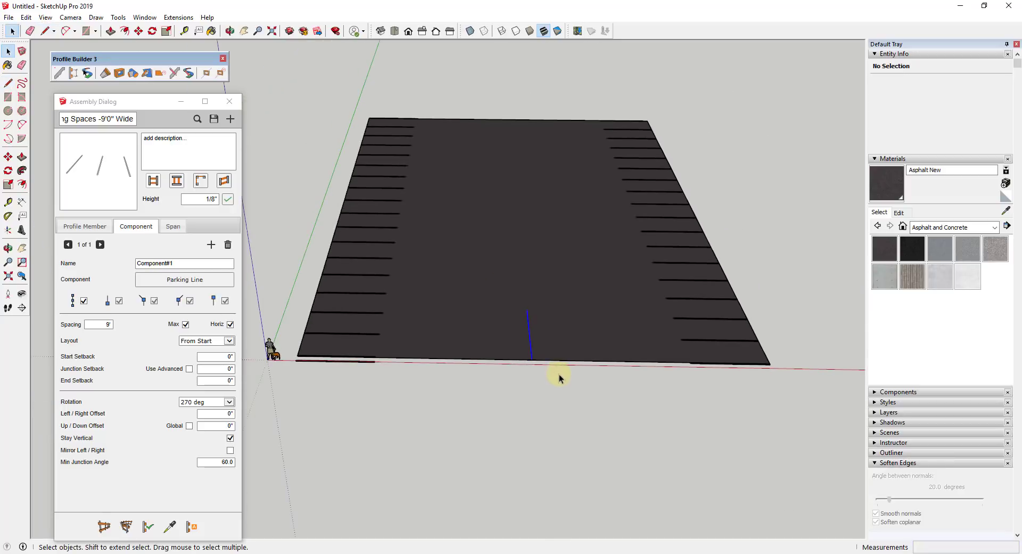
pyautogui.press('m')
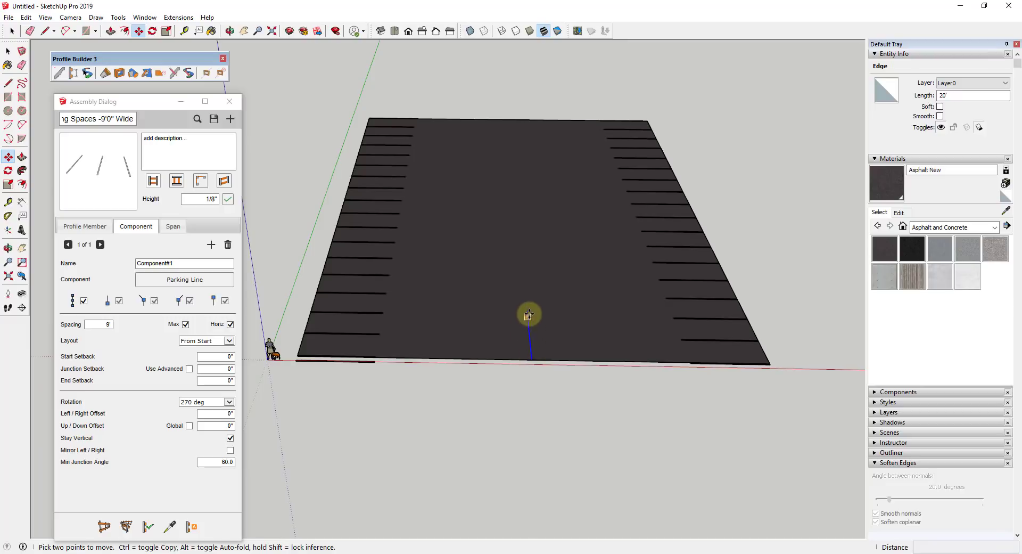
pyautogui.click(527, 310)
pyautogui.press('ctrl')
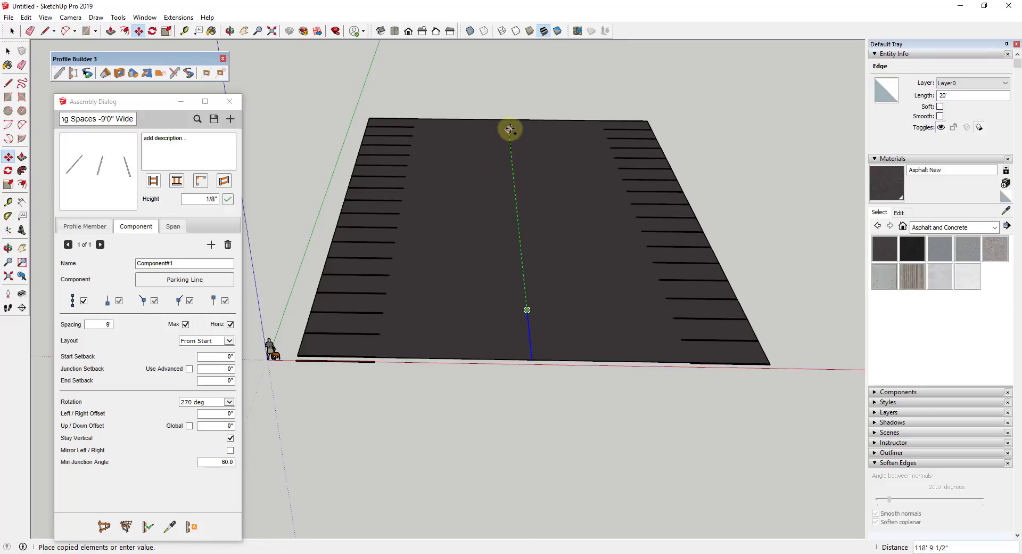
pyautogui.click(510, 119)
pyautogui.moveTo(511, 128); pyautogui.dragTo(683, 288, button='middle')
pyautogui.press('space')
# Step: Examine the thickness at the end of the original parking line component beside the asphalt
pyautogui.scroll(2, 700, 360)
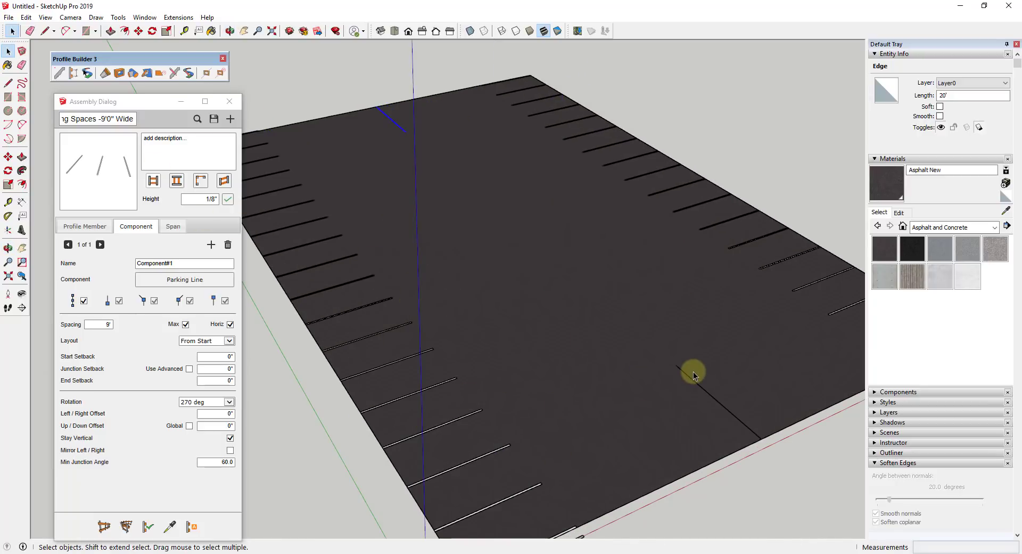
pyautogui.scroll(2, 682, 363)
pyautogui.moveTo(685, 363); pyautogui.dragTo(337, 285, button='middle')
pyautogui.scroll(6, 448, 362)
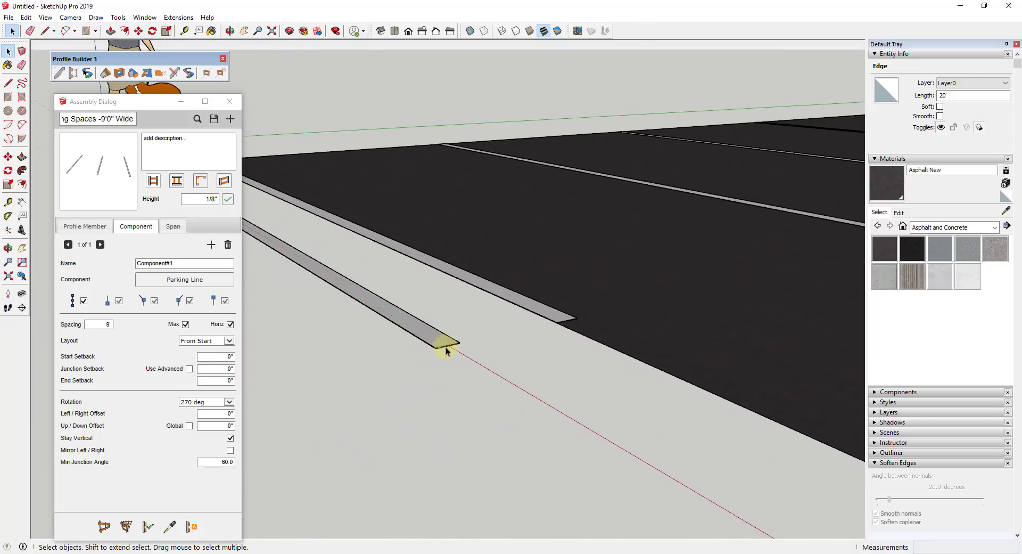
pyautogui.scroll(4, 431, 350)
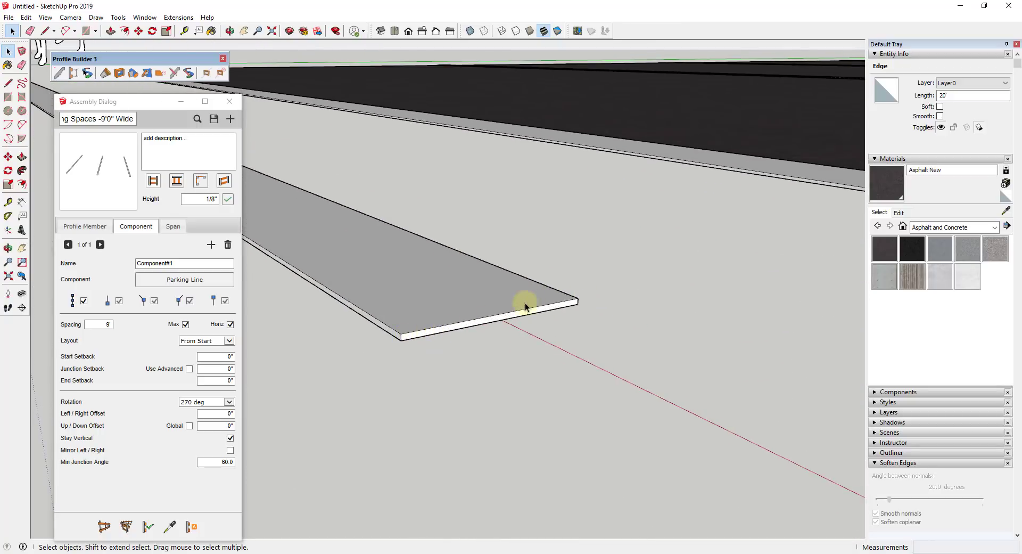
pyautogui.scroll(-8, 525, 307)
pyautogui.moveTo(497, 297); pyautogui.dragTo(477, 314, button='middle')
pyautogui.scroll(-5, 554, 296)
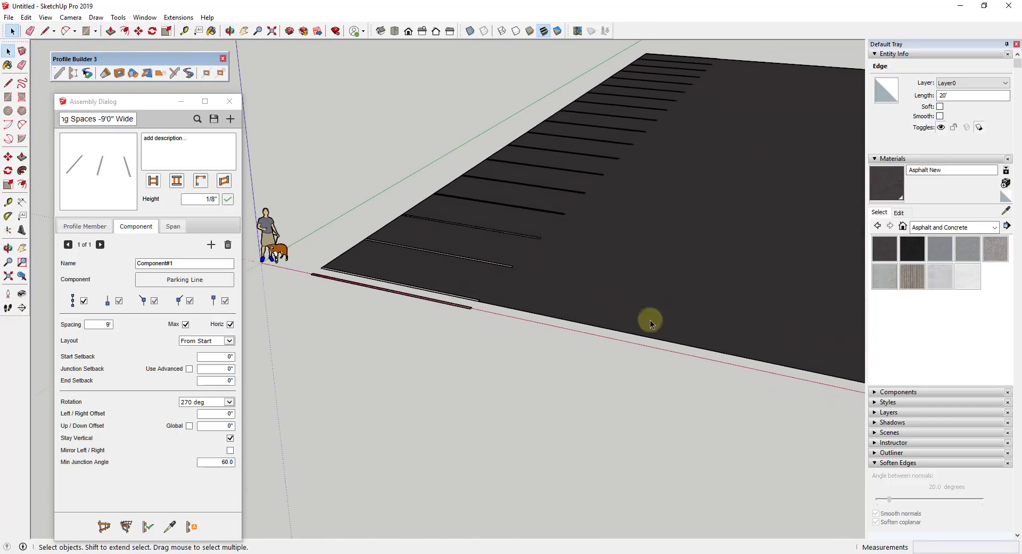
# Step: Rename the parking spaces assembly as Parking Spaces - Double - 9'0" Wide
pyautogui.scroll(6, 650, 320)
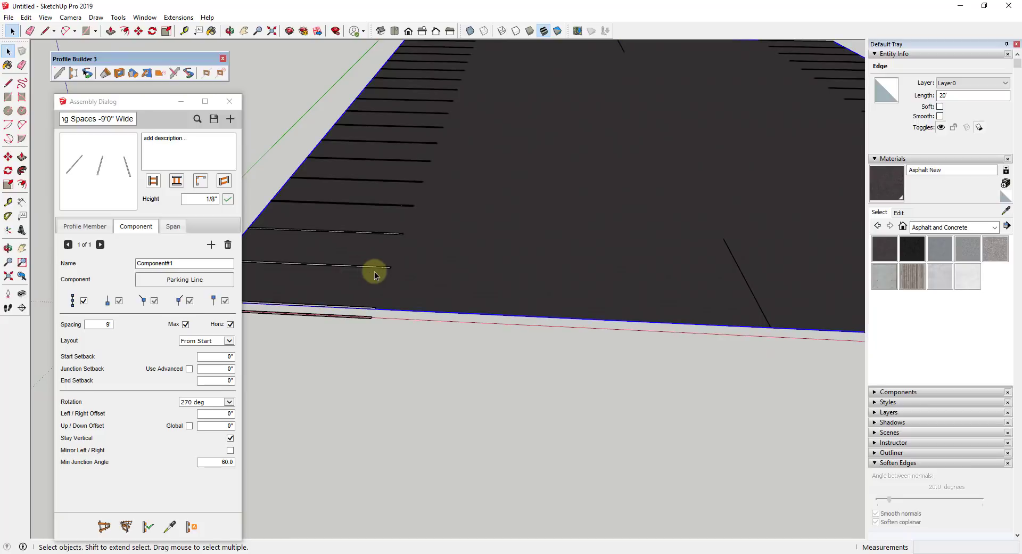
pyautogui.click(345, 266)
pyautogui.scroll(-3, 273, 288)
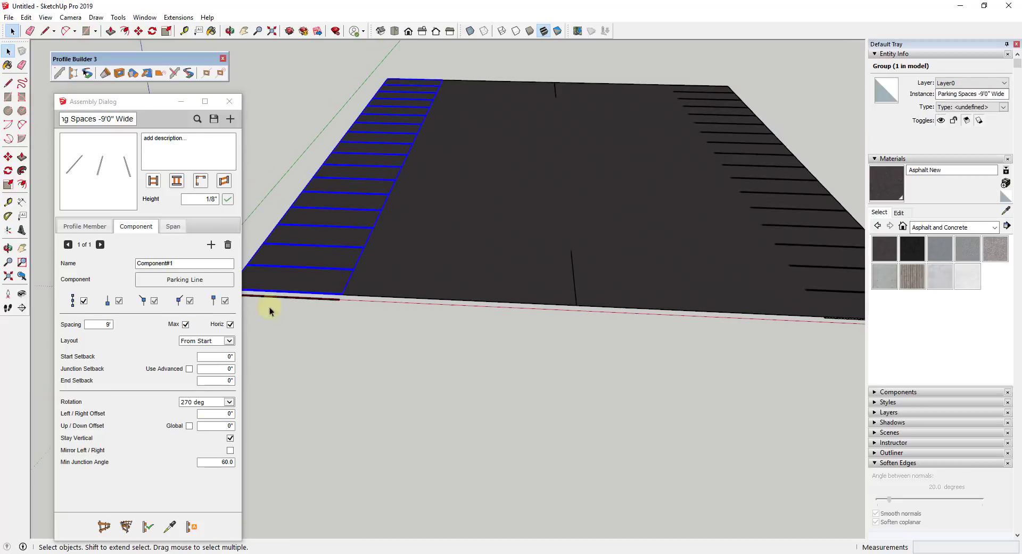
pyautogui.click(173, 533)
pyautogui.click(343, 268)
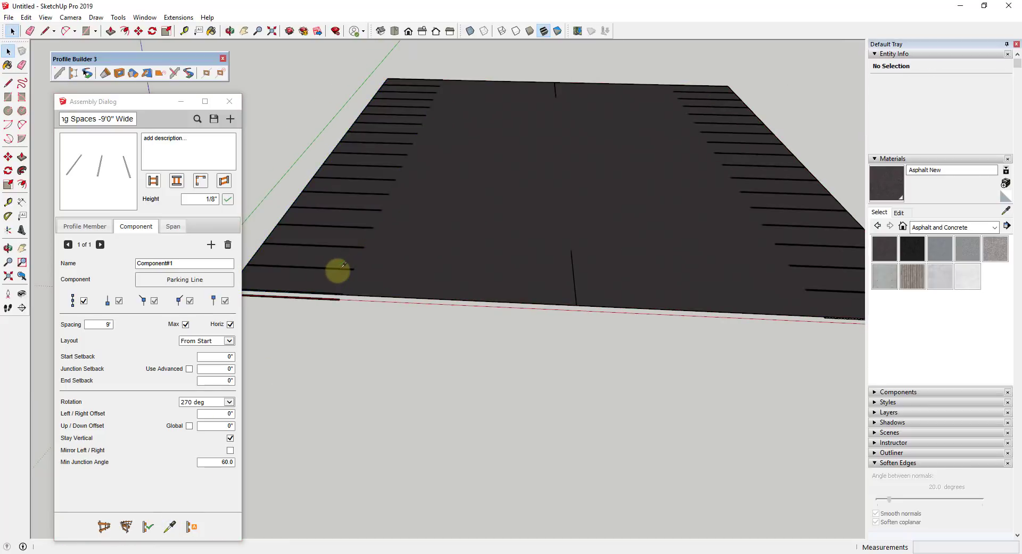
pyautogui.click(95, 120)
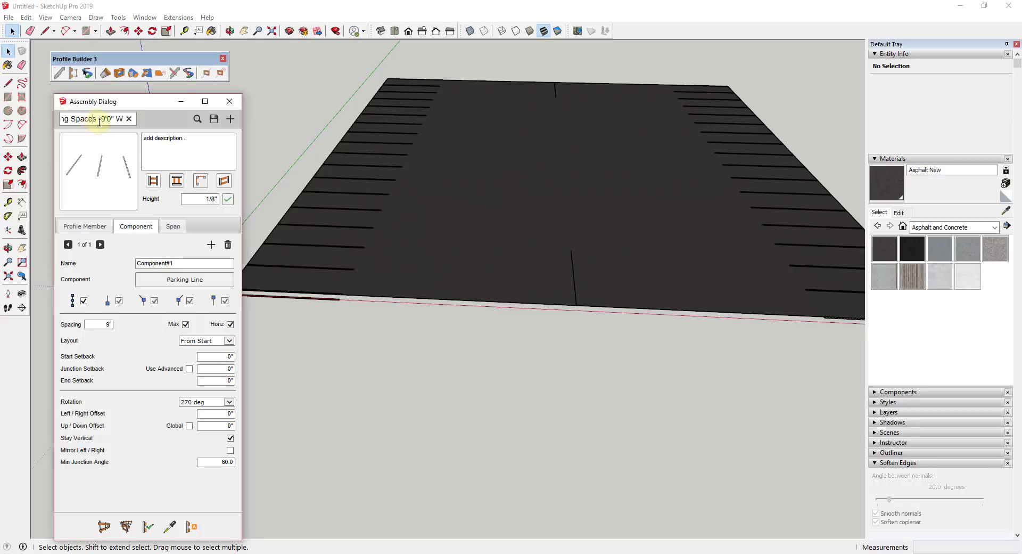
pyautogui.moveTo(272, 207); pyautogui.dragTo(283, 222, button='middle')
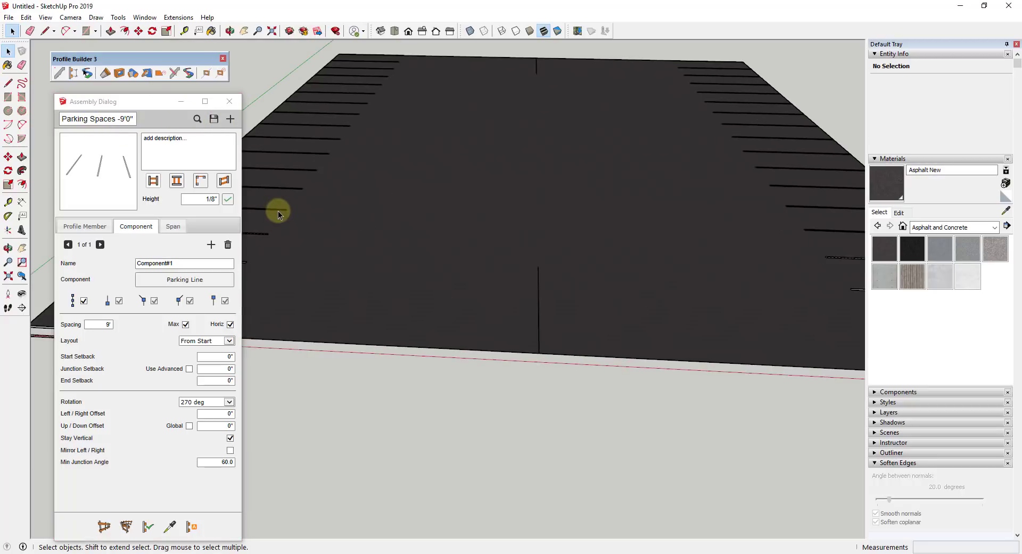
pyautogui.click(112, 121)
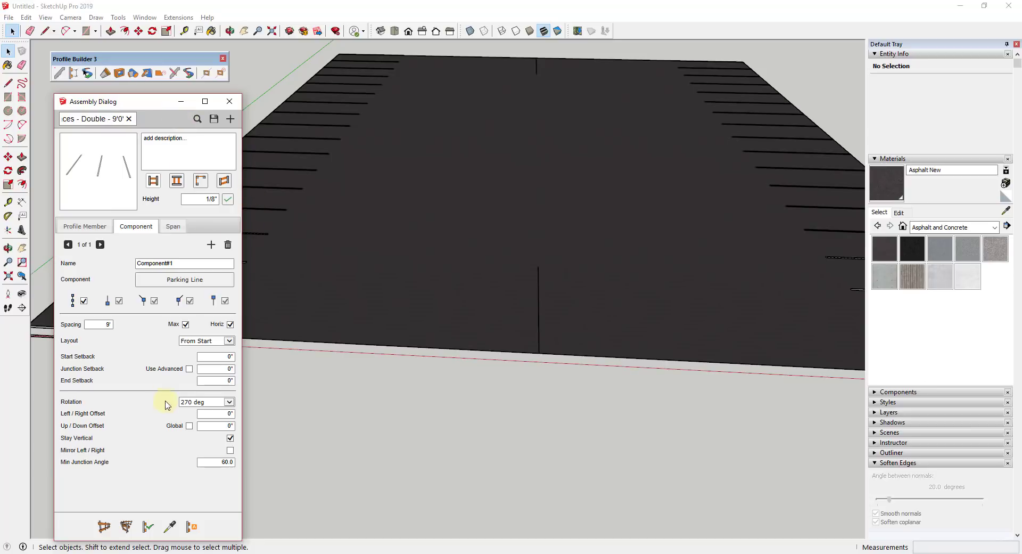
# Step: Build the double parking assembly along the asphalt's center, from the inner end of the near 20' line to that of the far one
pyautogui.click(105, 527)
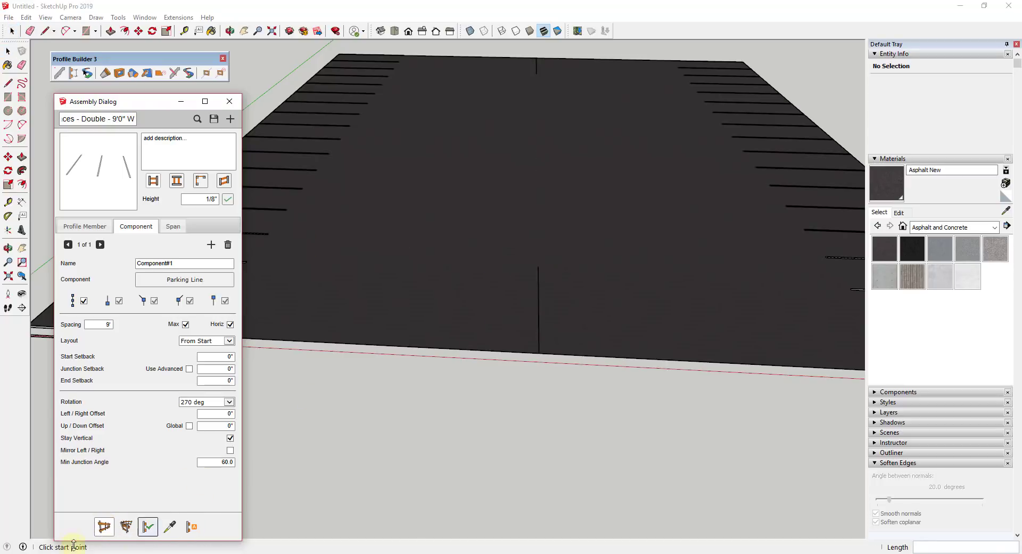
pyautogui.click(538, 266)
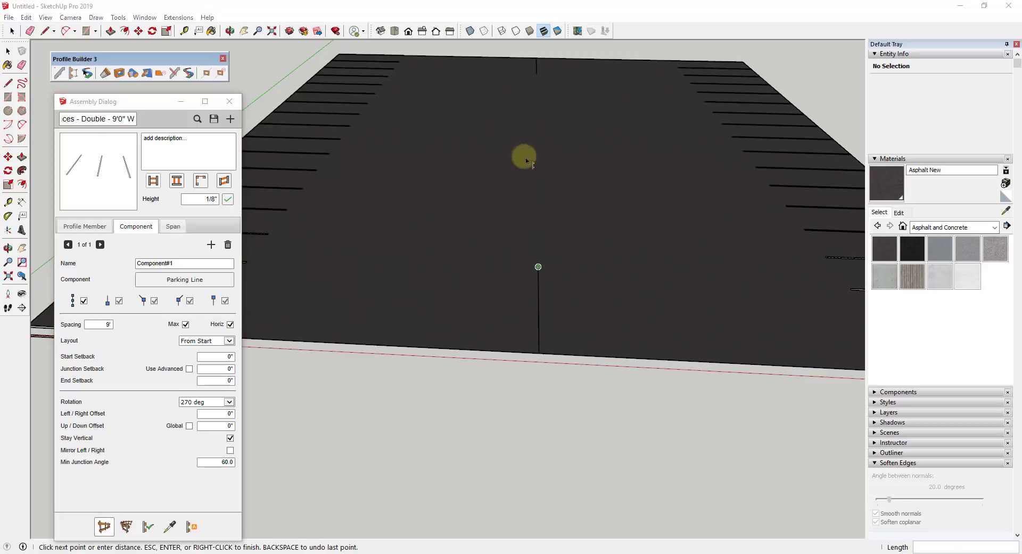
pyautogui.click(536, 73)
pyautogui.moveTo(559, 118); pyautogui.dragTo(589, 212, button='middle')
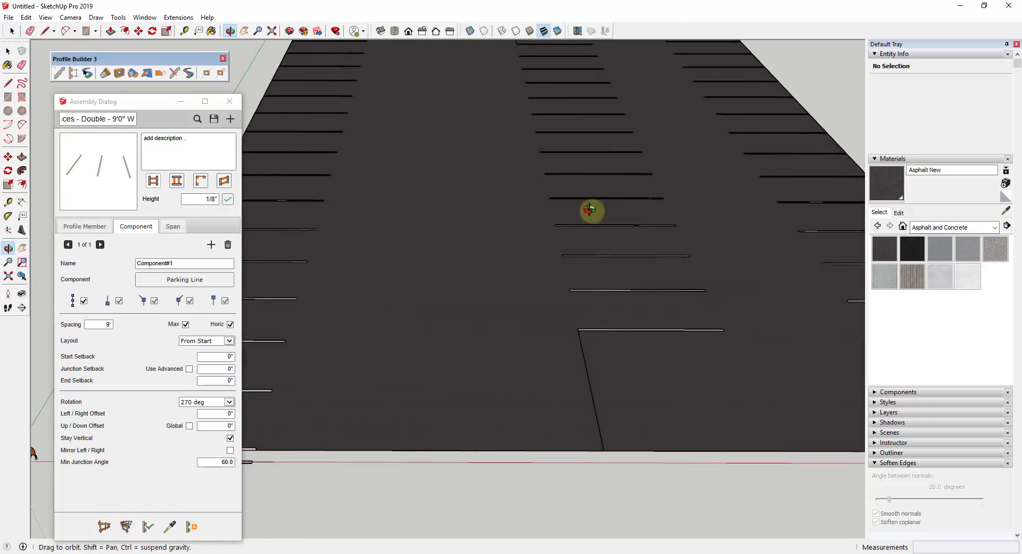
pyautogui.scroll(-5, 554, 342)
pyautogui.scroll(5, 554, 342)
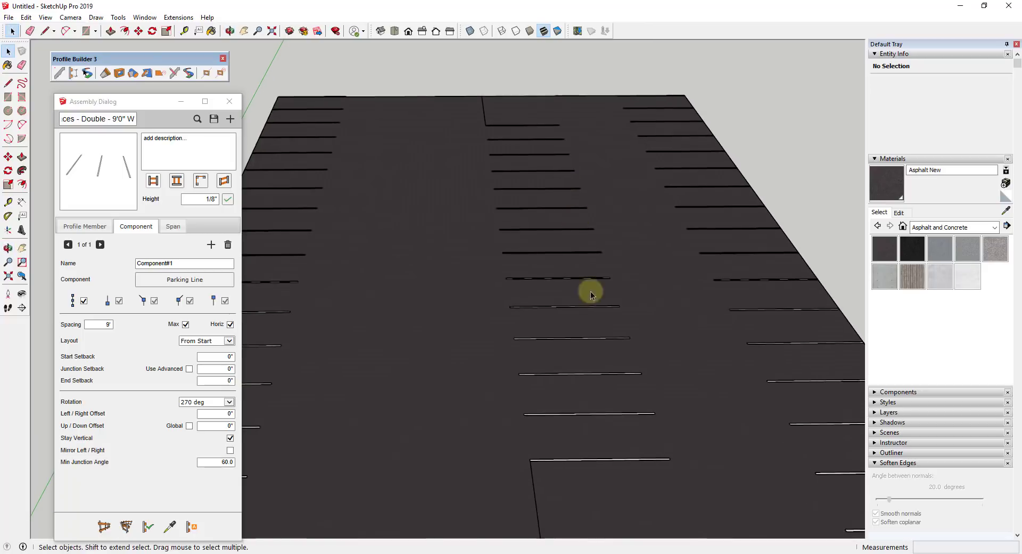
pyautogui.moveTo(591, 292)
pyautogui.mouseDown(button='middle')
pyautogui.moveTo(628, 342)
pyautogui.moveTo(819, 347)
pyautogui.moveTo(614, 182)
pyautogui.moveTo(609, 232)
pyautogui.moveTo(641, 230)
pyautogui.moveTo(687, 304)
pyautogui.moveTo(746, 303)
pyautogui.moveTo(712, 305)
pyautogui.moveTo(704, 294)
pyautogui.moveTo(712, 349)
pyautogui.moveTo(653, 226)
pyautogui.moveTo(638, 270)
pyautogui.mouseUp(button='middle')
# Step: Add a second component to the double assembly, using the original parking line beside the asphalt as its component
pyautogui.click(712, 303)
pyautogui.scroll(-3, 637, 269)
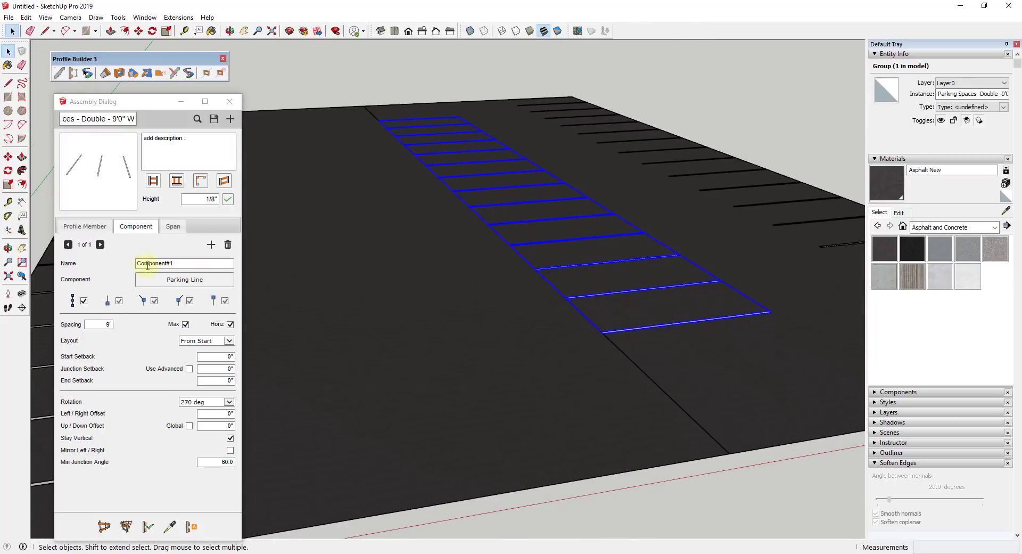
pyautogui.click(211, 245)
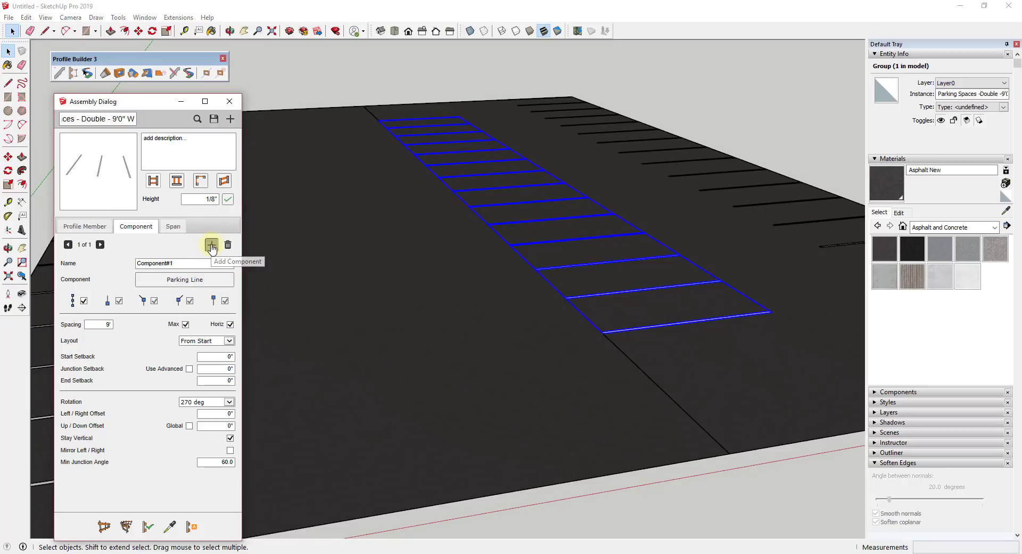
pyautogui.scroll(-3, 549, 230)
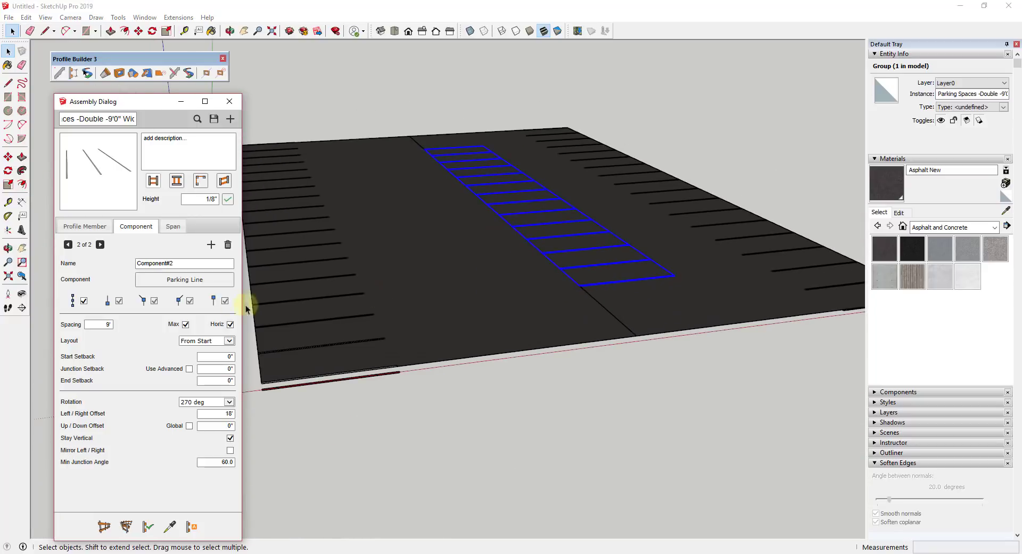
pyautogui.click(187, 280)
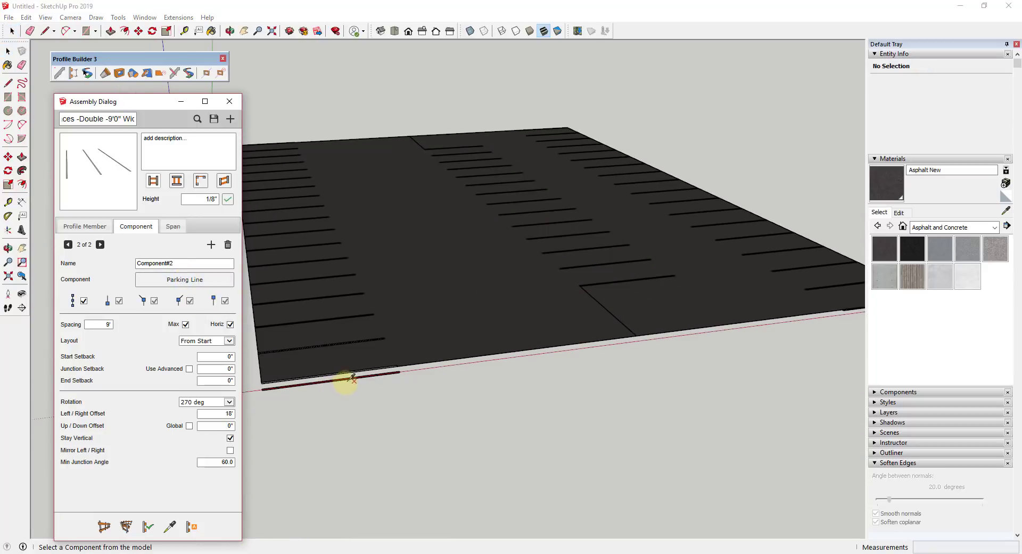
pyautogui.click(354, 375)
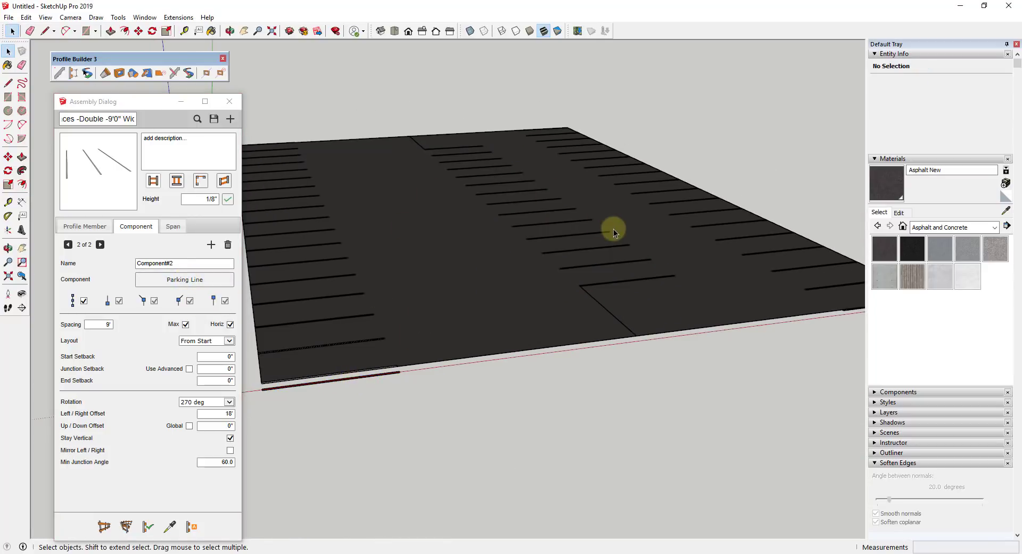
# Step: Try a left/right offset of 18' for the assembly's second component and apply it to the center parking spaces
pyautogui.scroll(2, 613, 228)
pyautogui.scroll(2, 621, 241)
pyautogui.scroll(2, 481, 385)
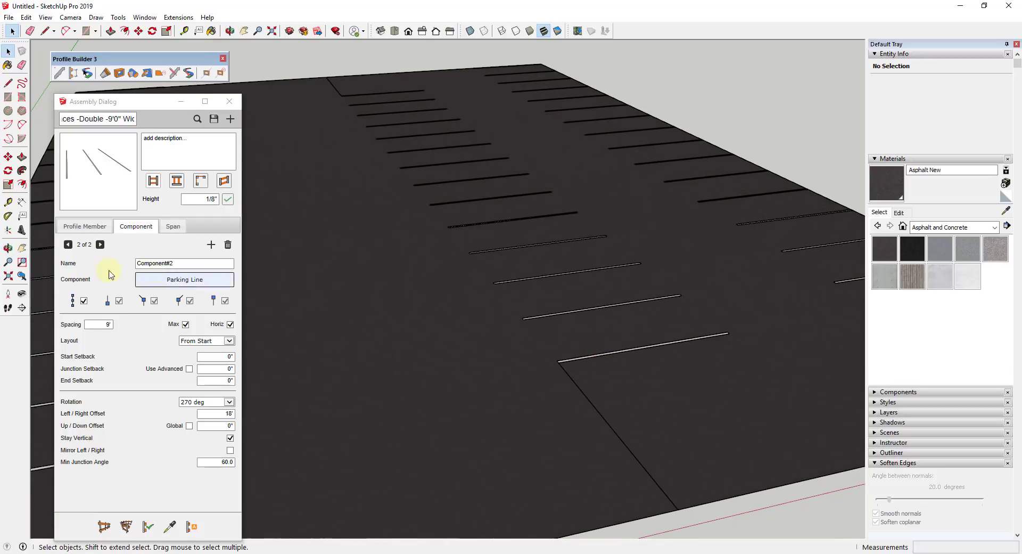
pyautogui.click(68, 244)
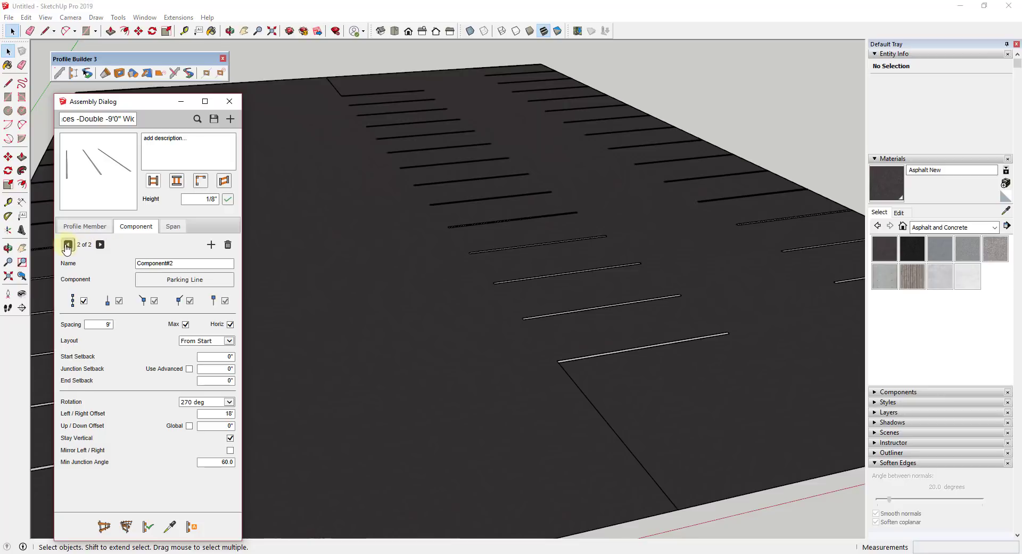
pyautogui.click(68, 244)
pyautogui.click(100, 245)
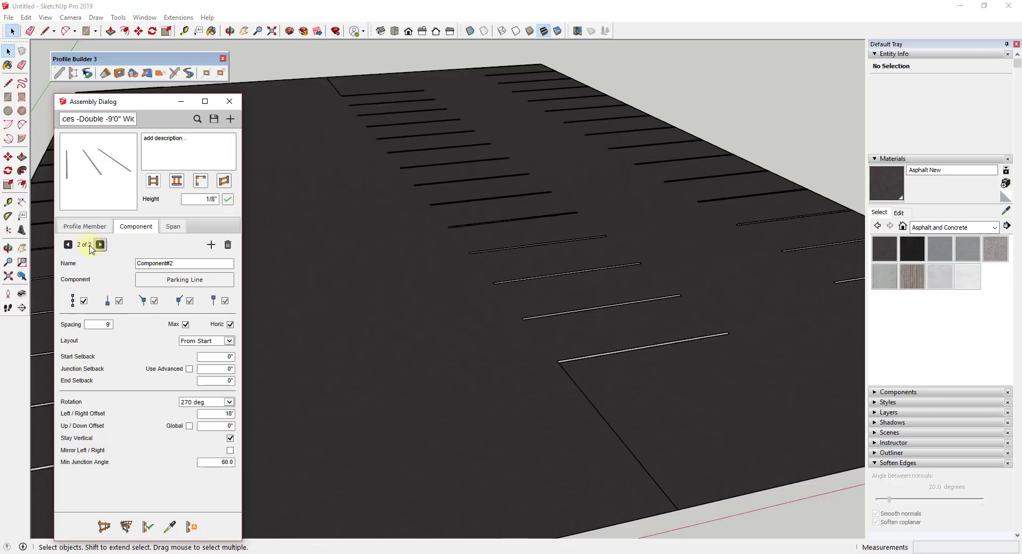
pyautogui.click(594, 360)
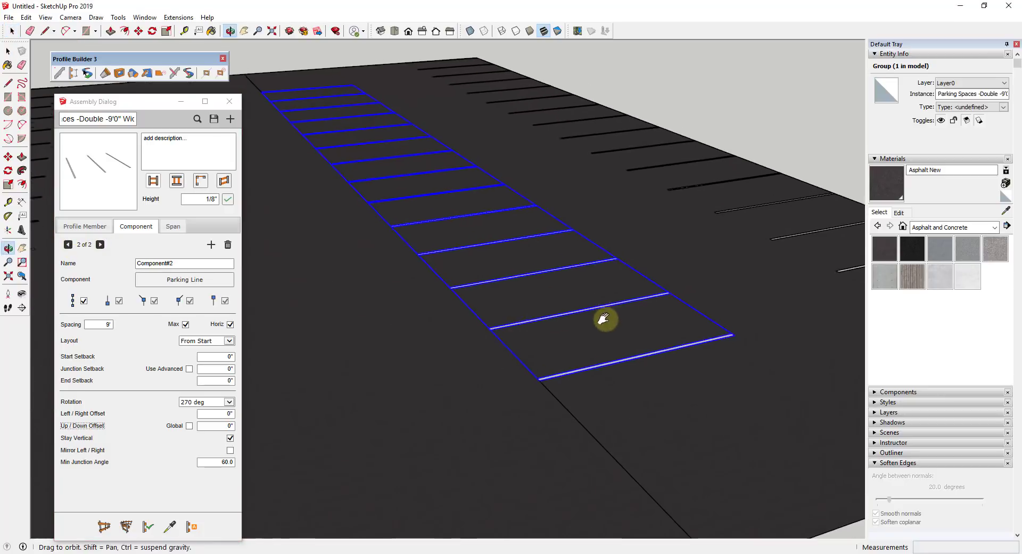
pyautogui.click(68, 244)
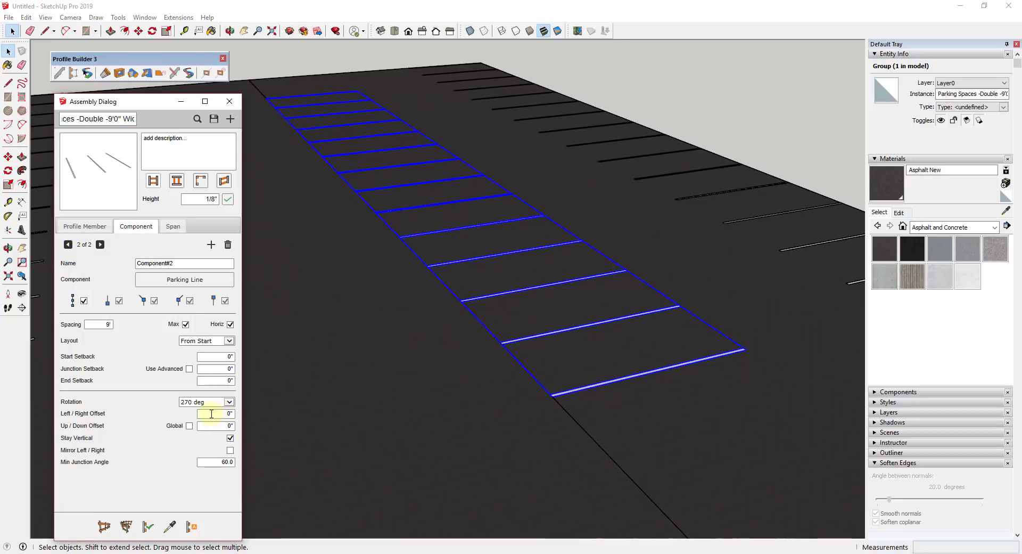
pyautogui.press('Return')
pyautogui.click(230, 437)
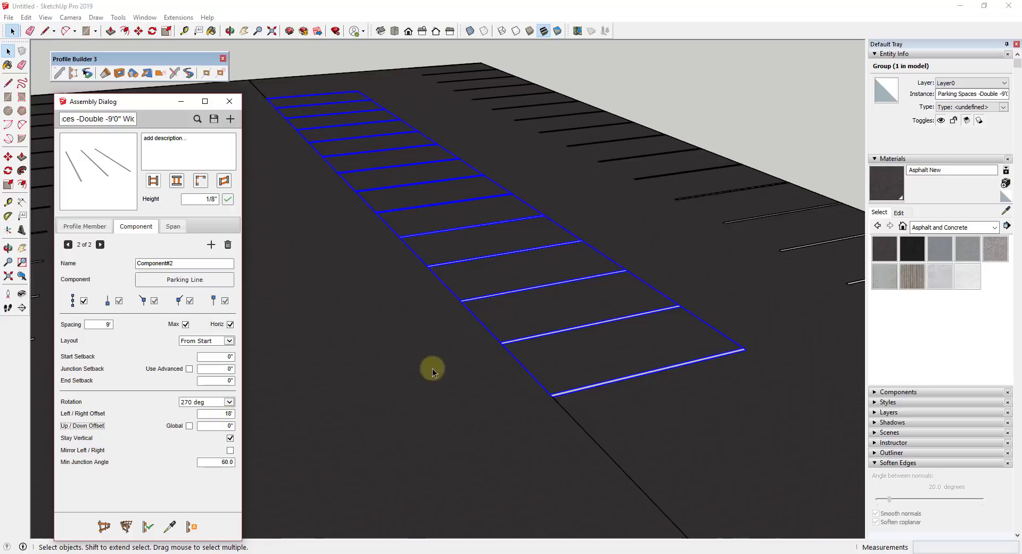
pyautogui.click(147, 527)
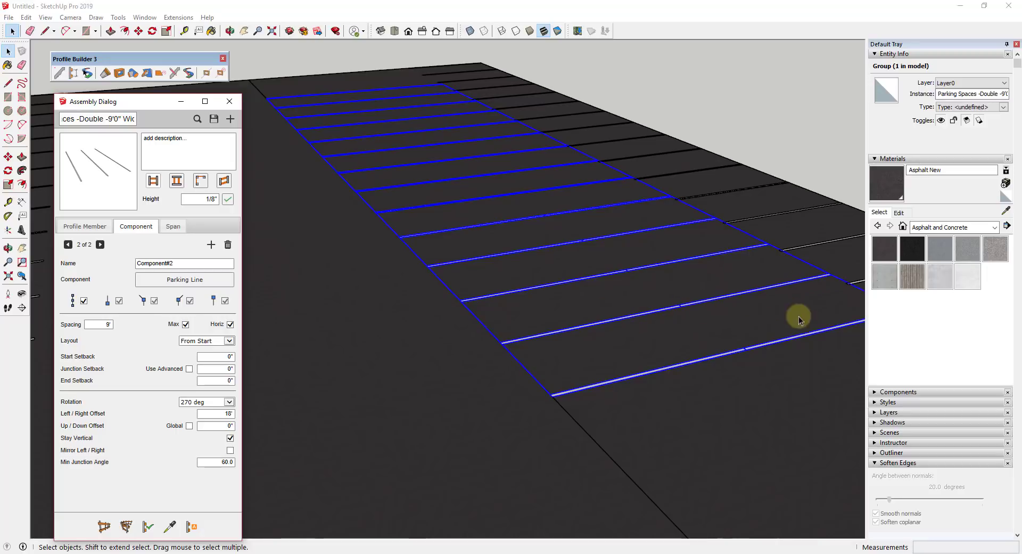
# Step: Set the second component's left/right offset to -18' and apply it to the center parking spaces
pyautogui.scroll(3, 766, 361)
pyautogui.scroll(2, 649, 366)
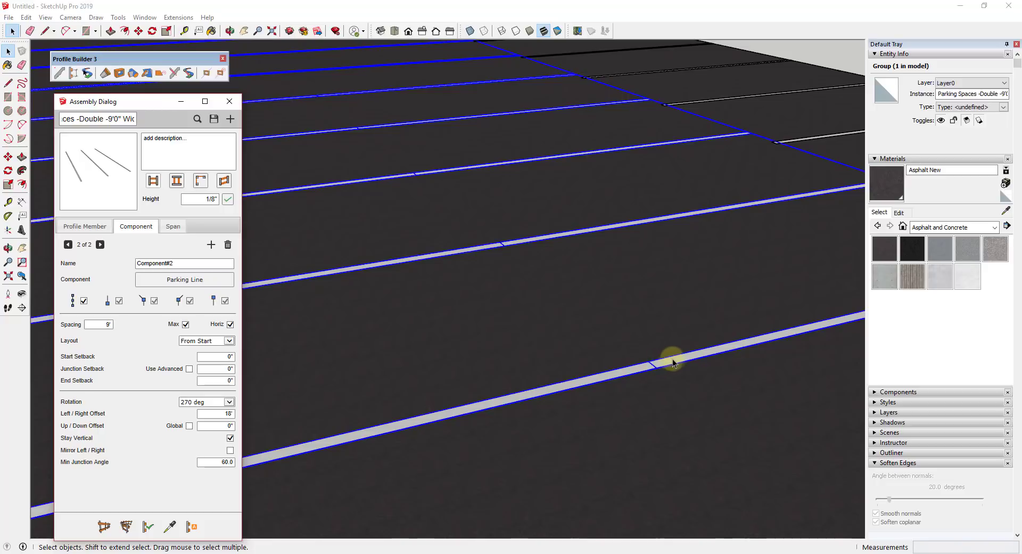
pyautogui.scroll(-5, 709, 349)
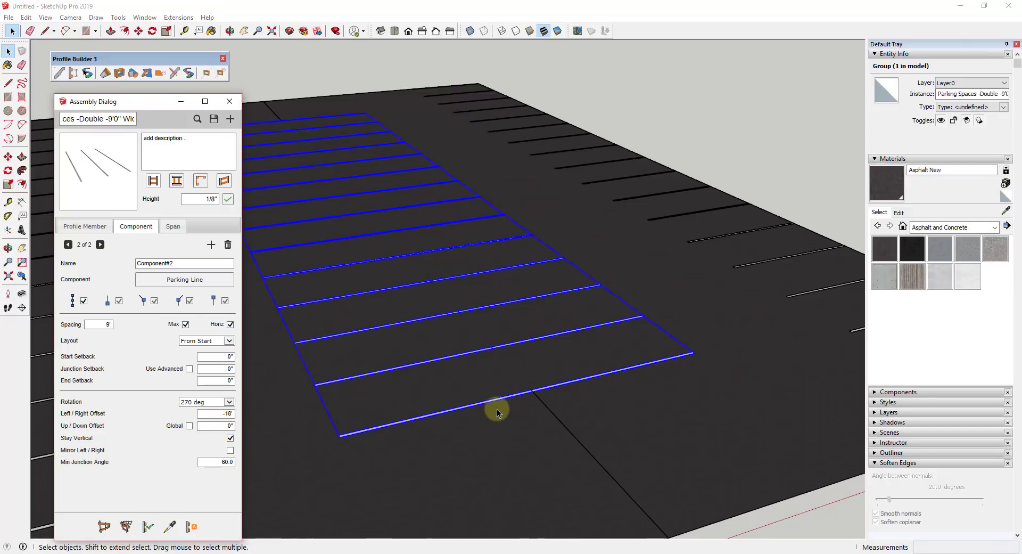
pyautogui.moveTo(548, 390); pyautogui.dragTo(586, 383, button='middle')
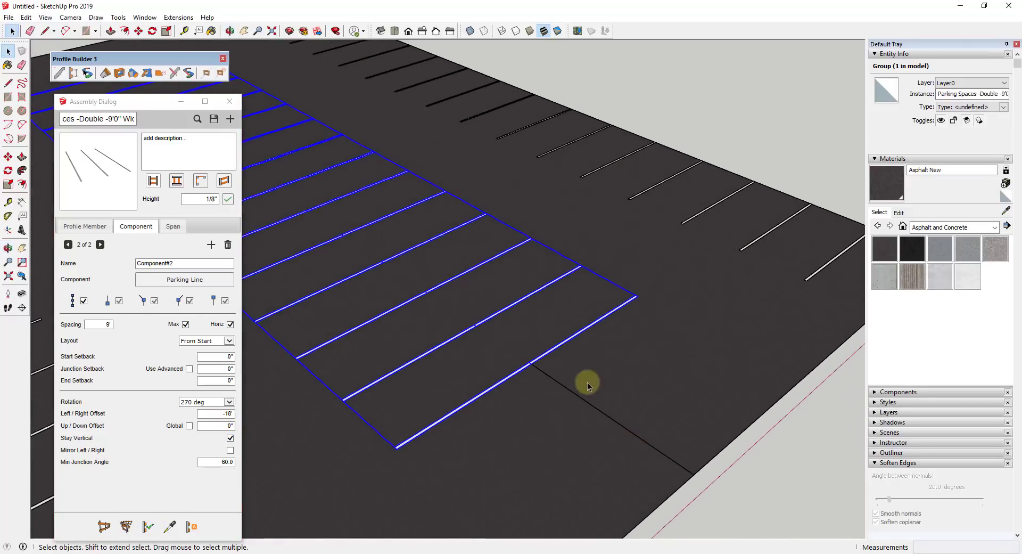
pyautogui.scroll(-4, 627, 367)
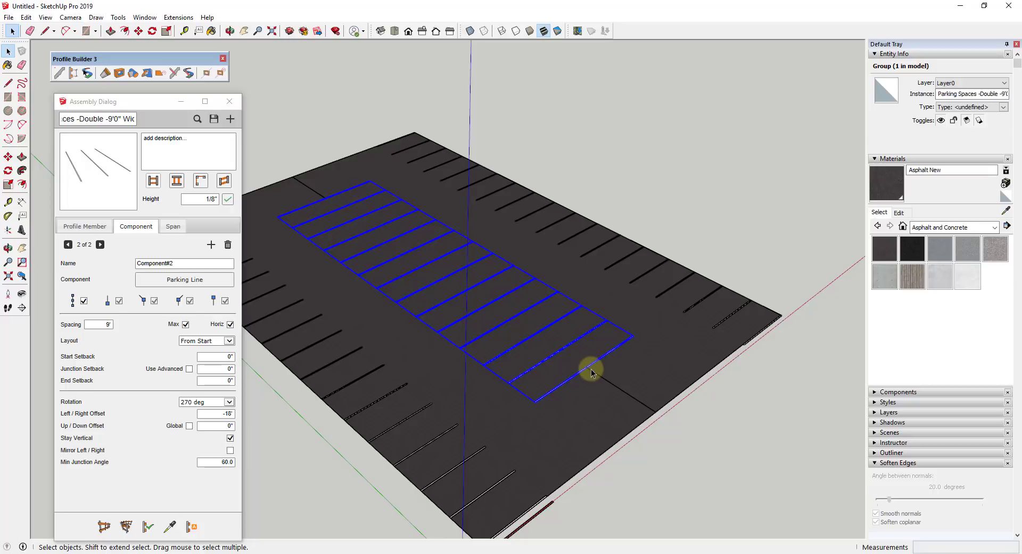
# Step: Examine the double row of center spaces against the edge rows and where its paired lines meet
pyautogui.moveTo(577, 369)
pyautogui.mouseDown(button='middle')
pyautogui.moveTo(586, 356)
pyautogui.moveTo(522, 349)
pyautogui.moveTo(571, 352)
pyautogui.moveTo(555, 308)
pyautogui.moveTo(570, 405)
pyautogui.moveTo(578, 387)
pyautogui.mouseUp(button='middle')
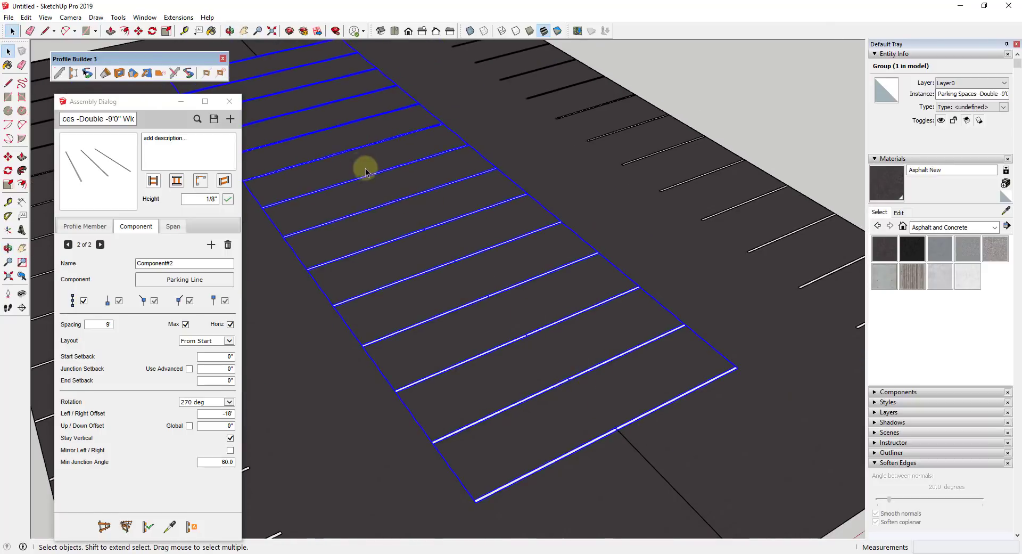
pyautogui.moveTo(365, 167); pyautogui.dragTo(510, 183, button='middle')
pyautogui.scroll(-5, 618, 230)
pyautogui.scroll(5, 639, 297)
pyautogui.moveTo(639, 297); pyautogui.dragTo(643, 358, button='middle')
pyautogui.scroll(-5, 579, 203)
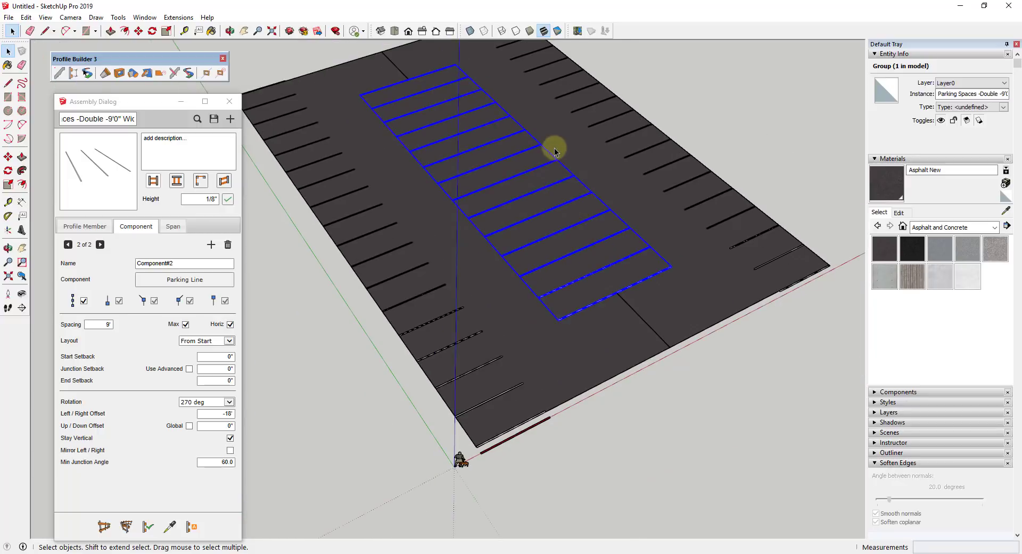
pyautogui.scroll(5, 555, 148)
pyautogui.scroll(-3, 542, 140)
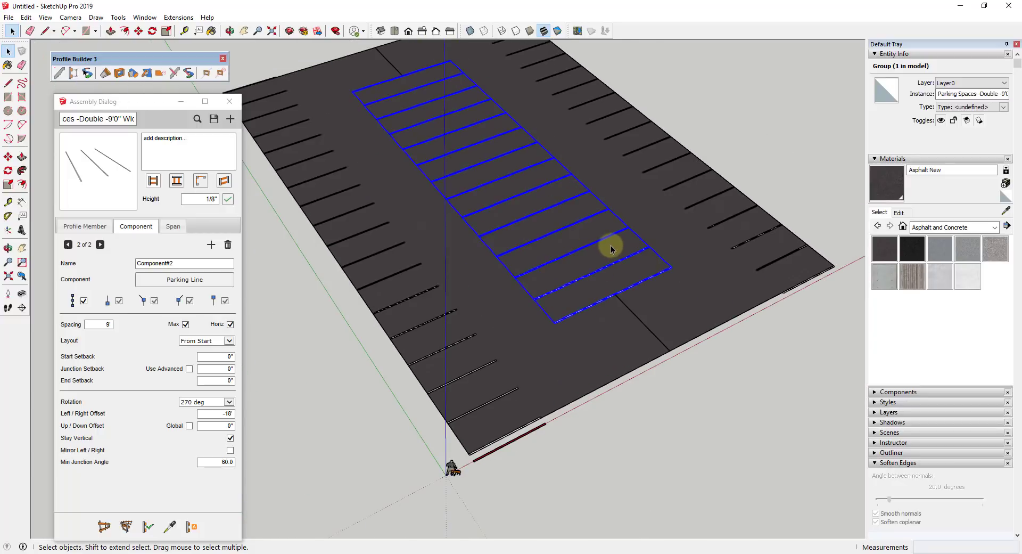
pyautogui.scroll(2, 622, 296)
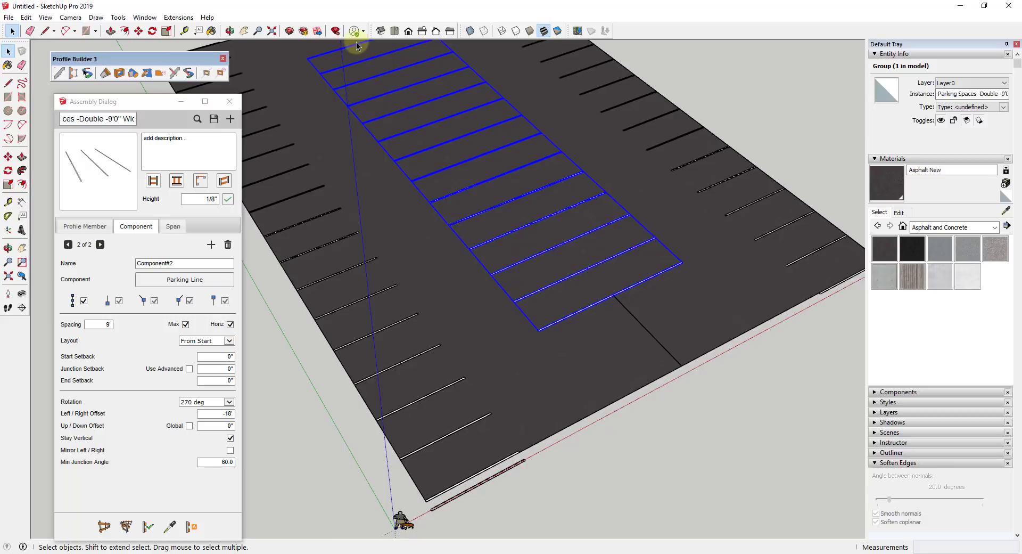
pyautogui.scroll(6, 615, 296)
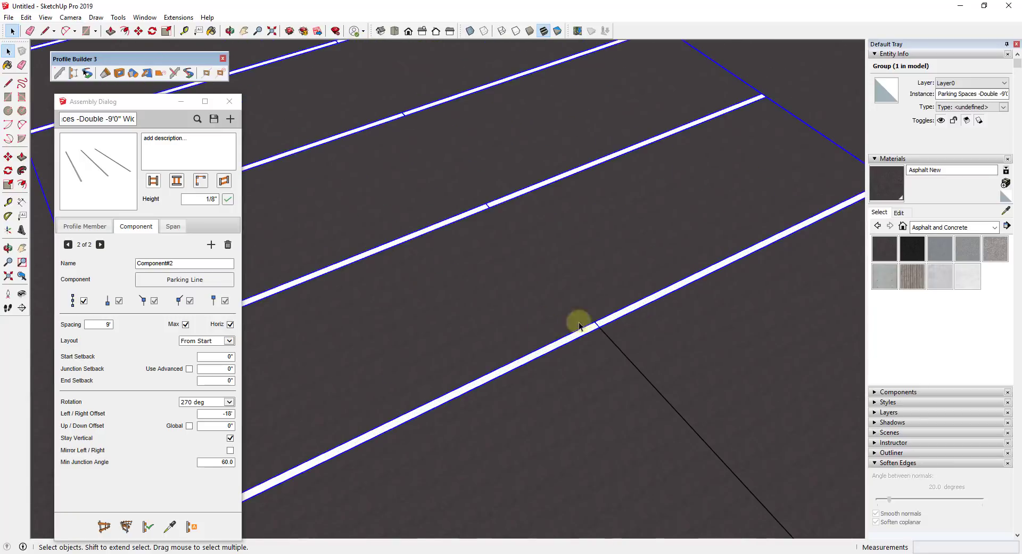
pyautogui.moveTo(629, 326); pyautogui.dragTo(664, 273, button='middle')
# Step: Draw a rectangle over the end face of the original parking line component beside the asphalt
pyautogui.scroll(-8, 617, 314)
pyautogui.scroll(10, 593, 319)
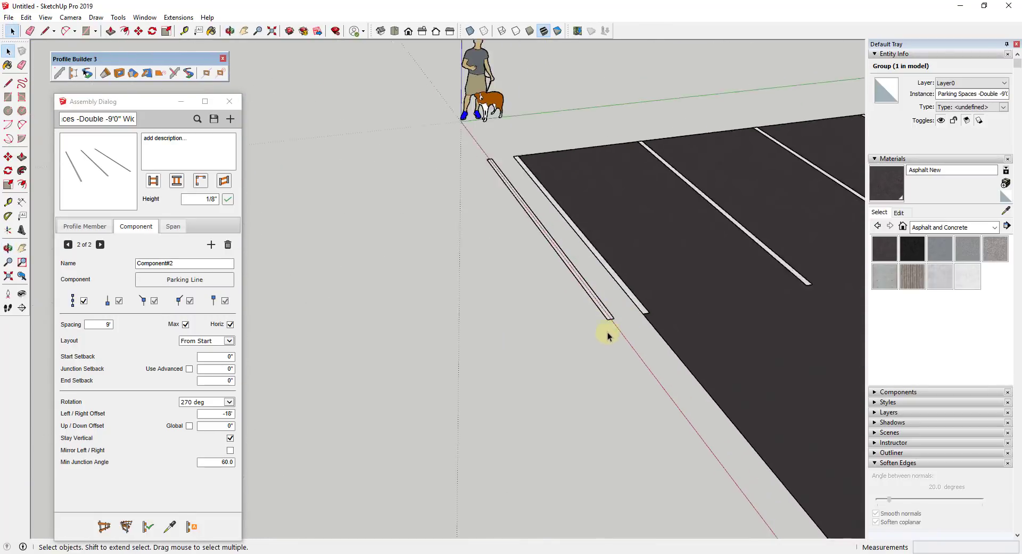
pyautogui.moveTo(568, 322); pyautogui.dragTo(571, 302, button='middle')
pyautogui.press('r')
pyautogui.click(569, 306)
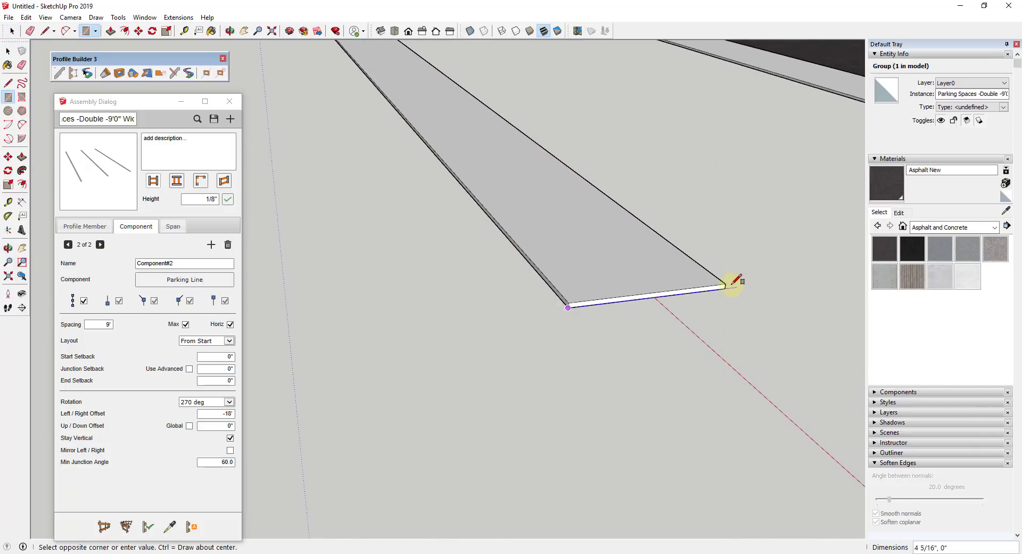
pyautogui.press('space')
# Step: Move the rectangle drawn on the parking line's end face away from the line, out along the red axis
pyautogui.click(686, 295)
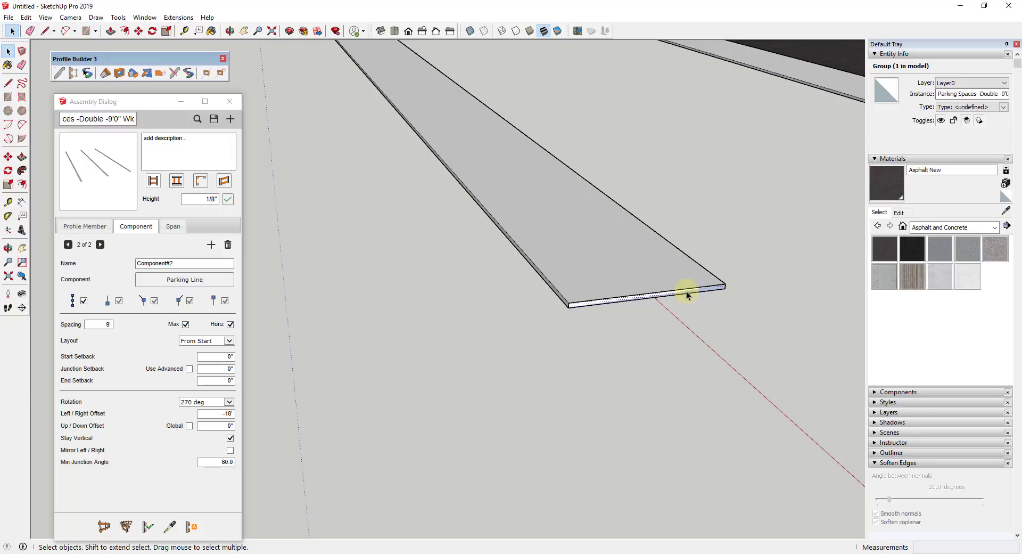
pyautogui.press('m')
pyautogui.click(688, 294)
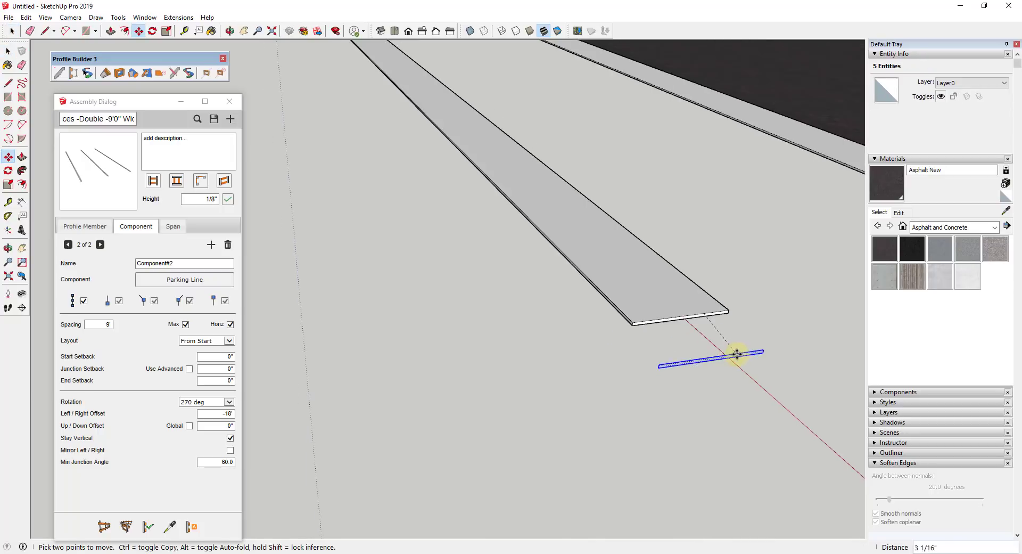
pyautogui.scroll(-4, 737, 354)
pyautogui.click(791, 382)
pyautogui.scroll(4, 756, 410)
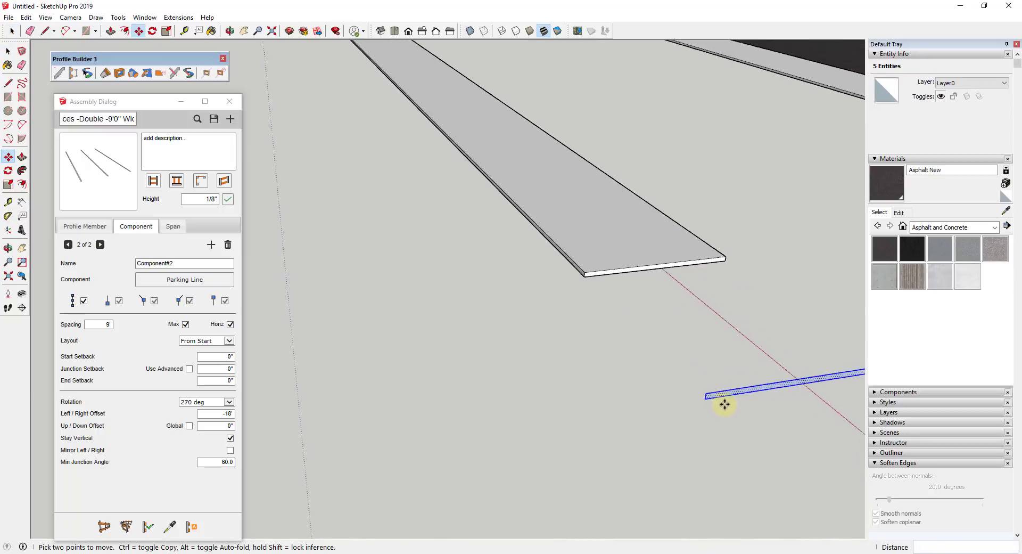
# Step: Rotate the moved rectangle about the green axis so that it lies flat on the ground
pyautogui.press('q')
pyautogui.press('Left')
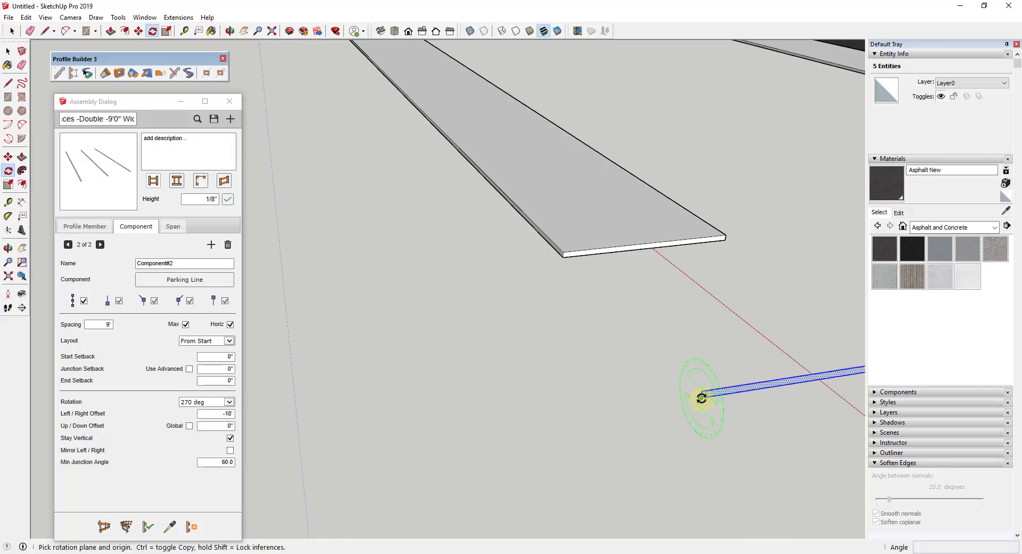
pyautogui.click(701, 397)
pyautogui.click(696, 392)
pyautogui.press('space')
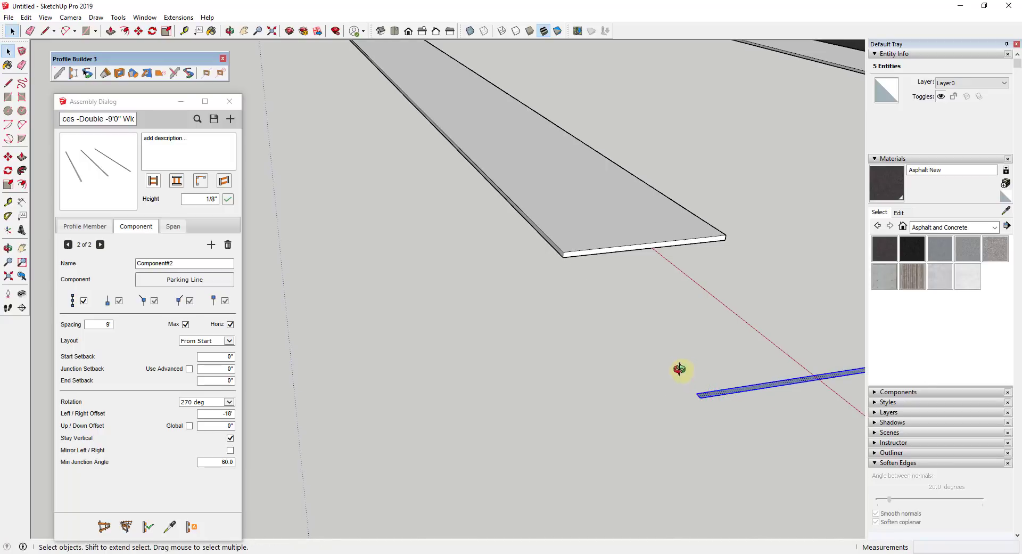
# Step: Reverse the flat rectangle's face so that its front side points up
pyautogui.moveTo(681, 370); pyautogui.dragTo(680, 304, button='middle')
pyautogui.rightClick(678, 305)
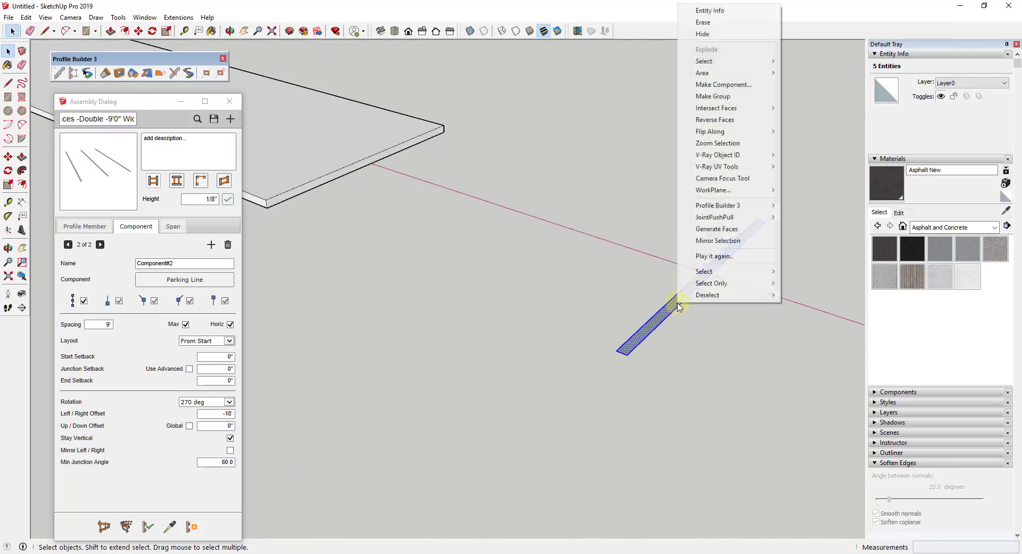
pyautogui.click(722, 120)
pyautogui.moveTo(600, 290); pyautogui.dragTo(748, 314, button='middle')
pyautogui.moveTo(637, 271); pyautogui.dragTo(557, 267, button='middle')
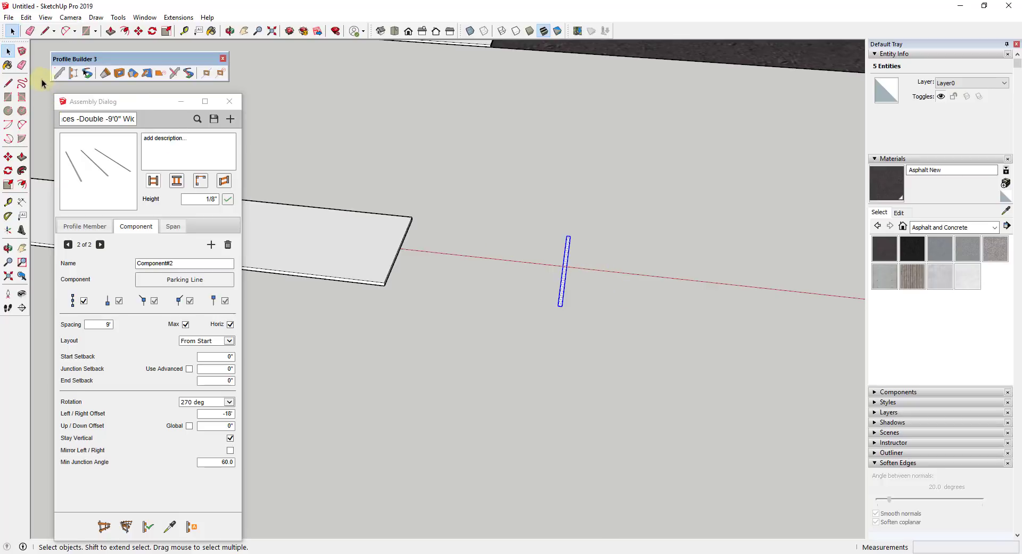
# Step: Create a new Profile Builder profile named Parking Stripe from the selected rectangle
pyautogui.click(61, 74)
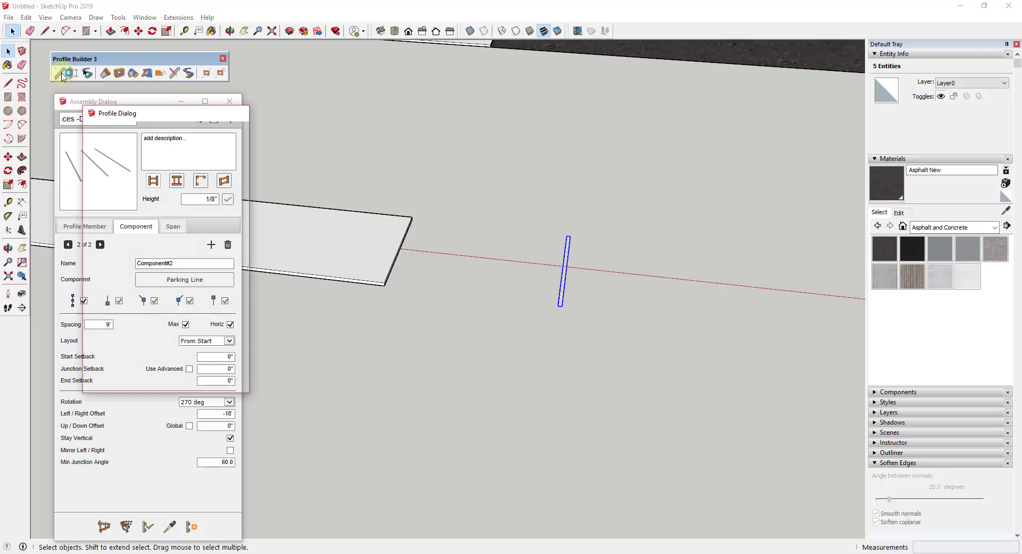
pyautogui.moveTo(165, 118); pyautogui.dragTo(268, 128)
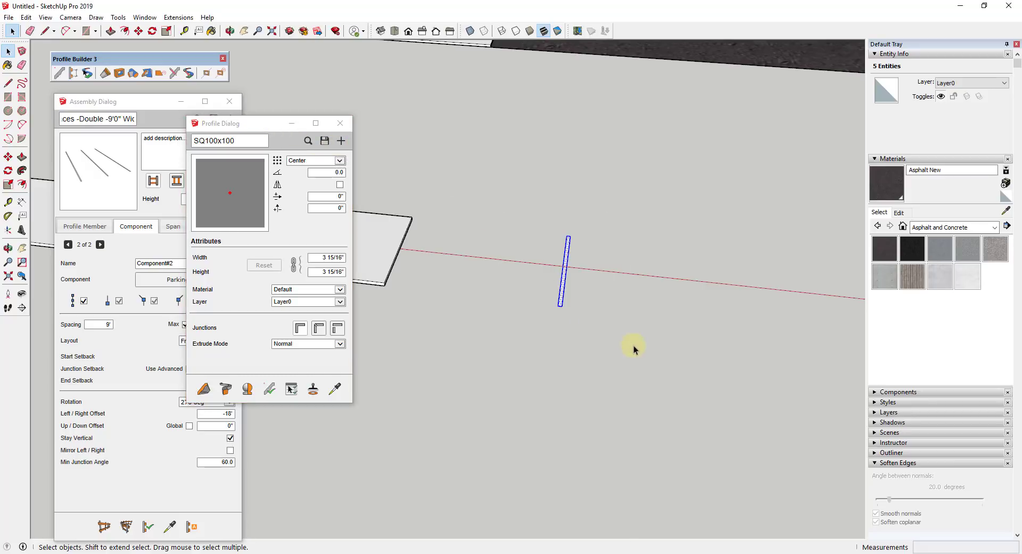
pyautogui.click(341, 141)
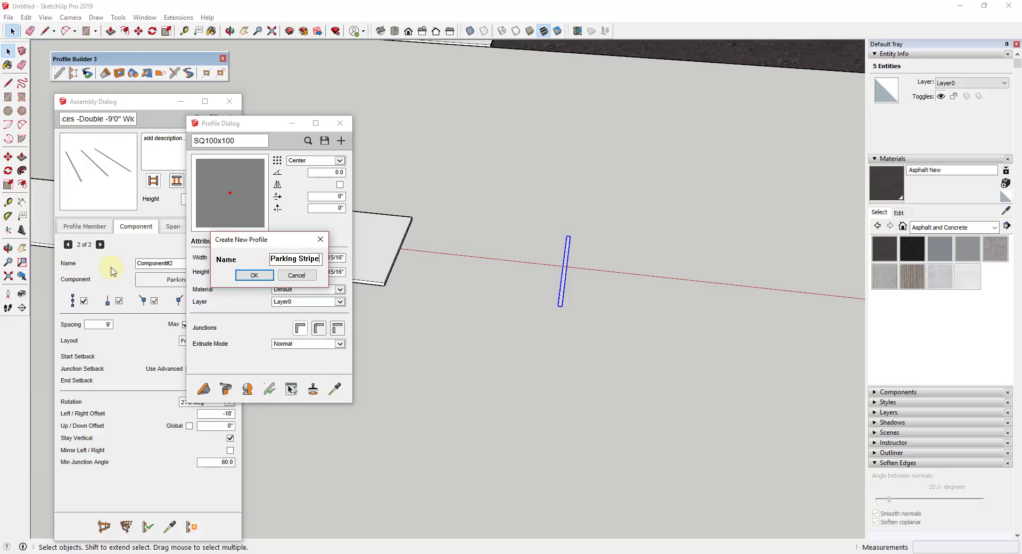
pyautogui.click(254, 275)
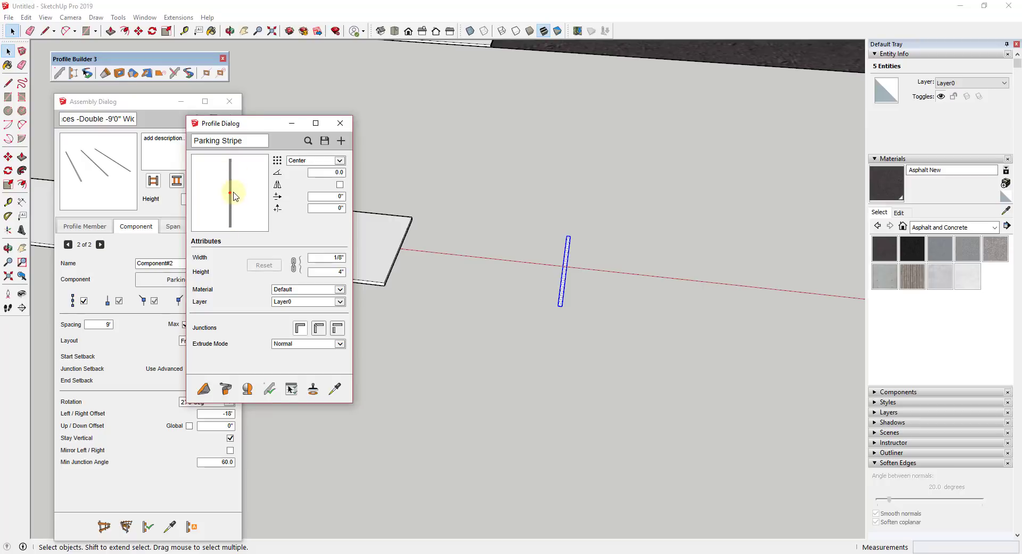
# Step: Build a short straight test member with the Parking Stripe profile beside the rectangle, parallel to the red axis
pyautogui.scroll(-5, 506, 276)
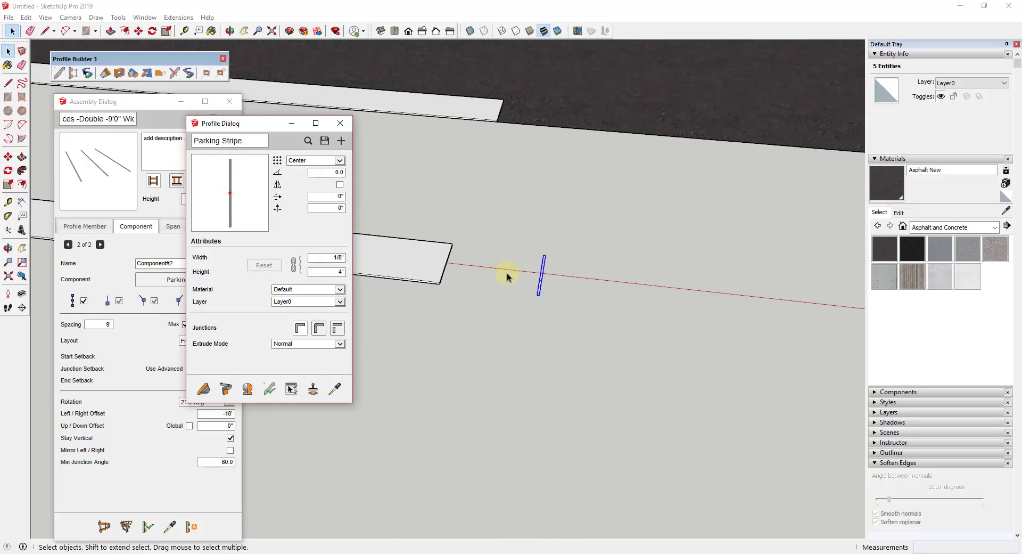
pyautogui.click(205, 389)
pyautogui.click(665, 316)
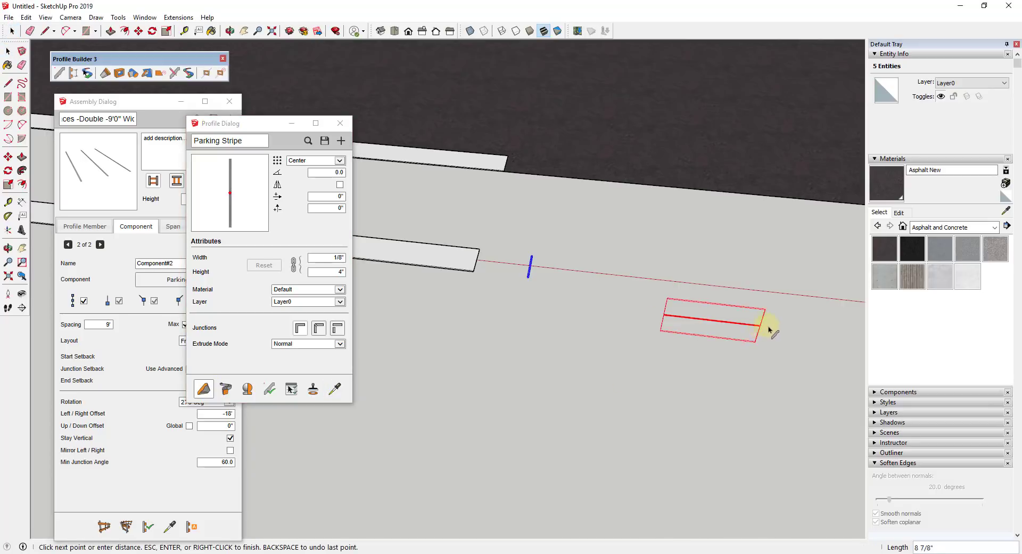
pyautogui.doubleClick(805, 333)
pyautogui.moveTo(803, 325); pyautogui.dragTo(728, 371, button='middle')
pyautogui.scroll(3, 708, 364)
pyautogui.scroll(-2, 679, 347)
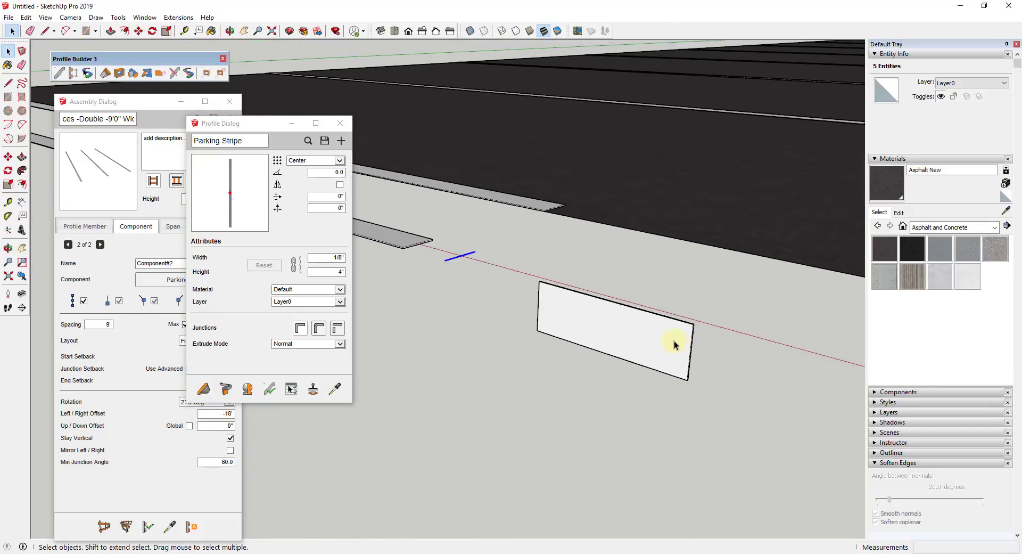
# Step: Set the Parking Stripe profile's rotation to 90 degrees
pyautogui.click(328, 173)
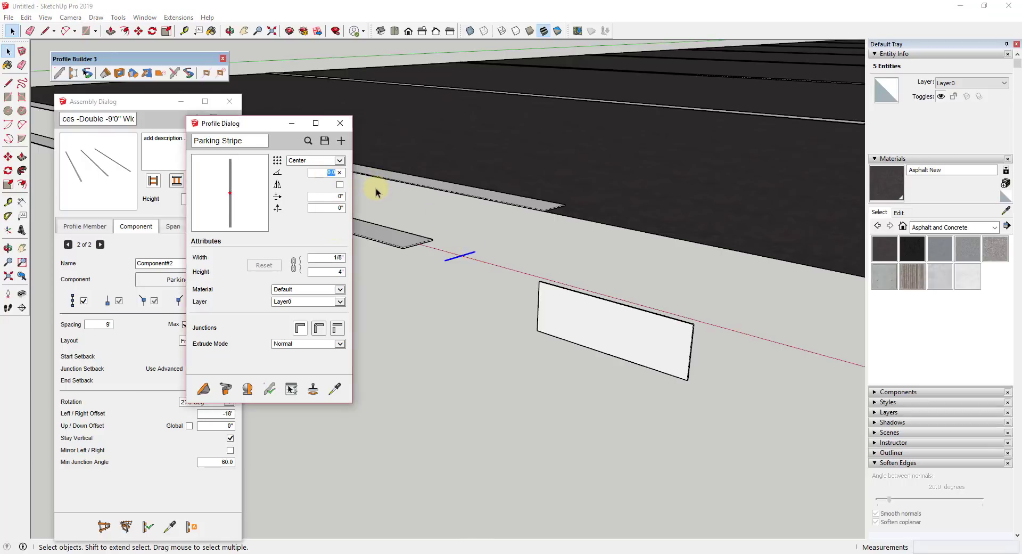
pyautogui.write('90')
pyautogui.press('Return')
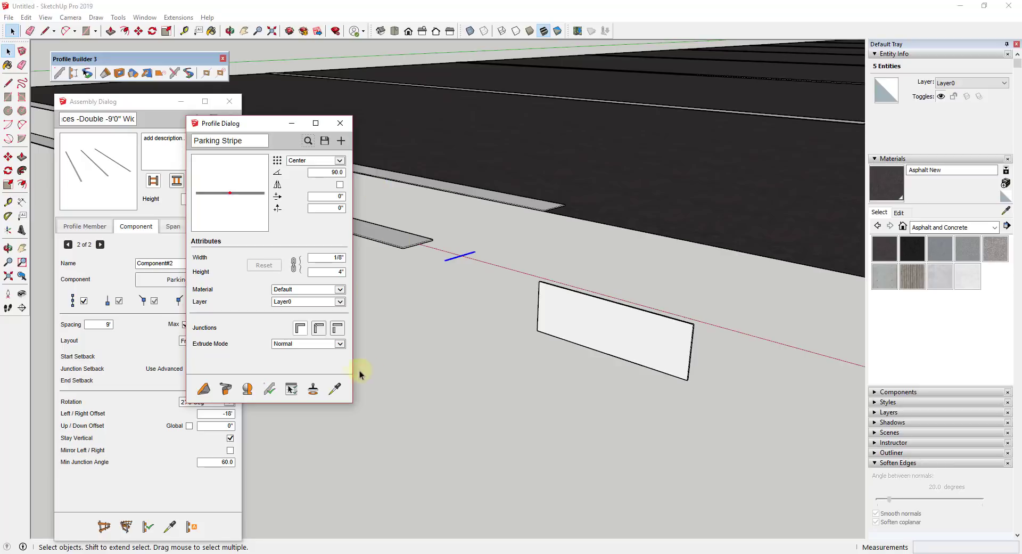
# Step: Apply only the profile's Rotation property to the test stripe member
pyautogui.click(577, 322)
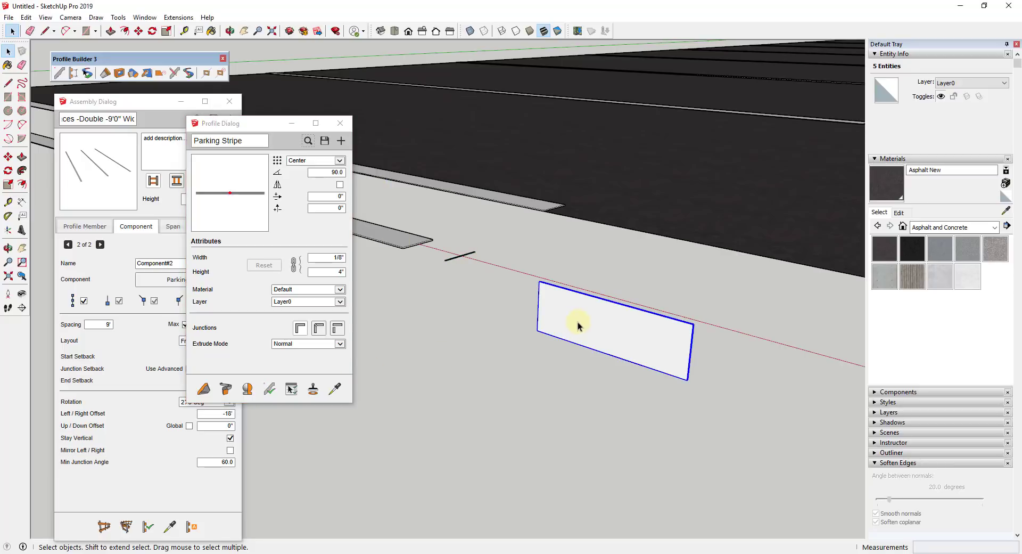
pyautogui.click(335, 389)
pyautogui.click(497, 296)
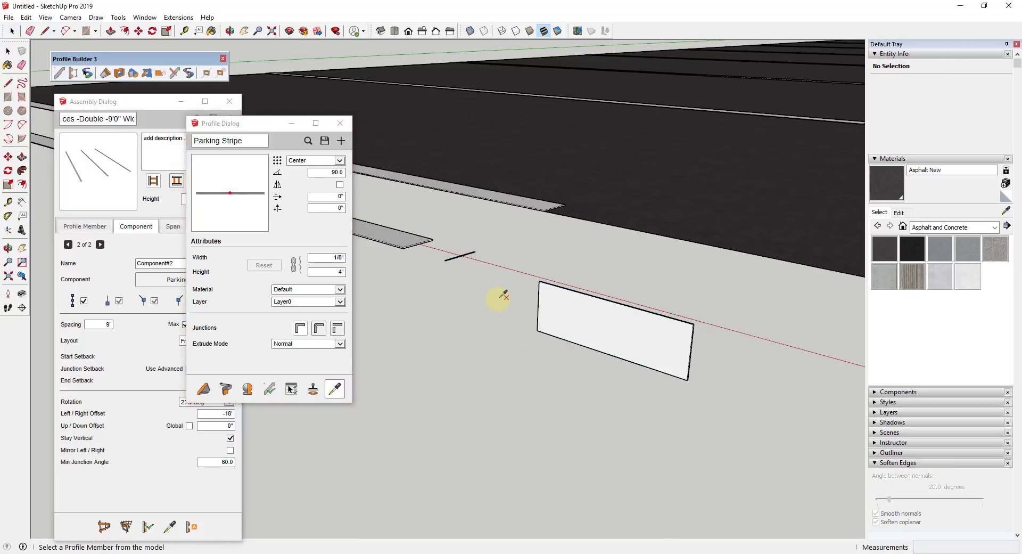
pyautogui.click(581, 321)
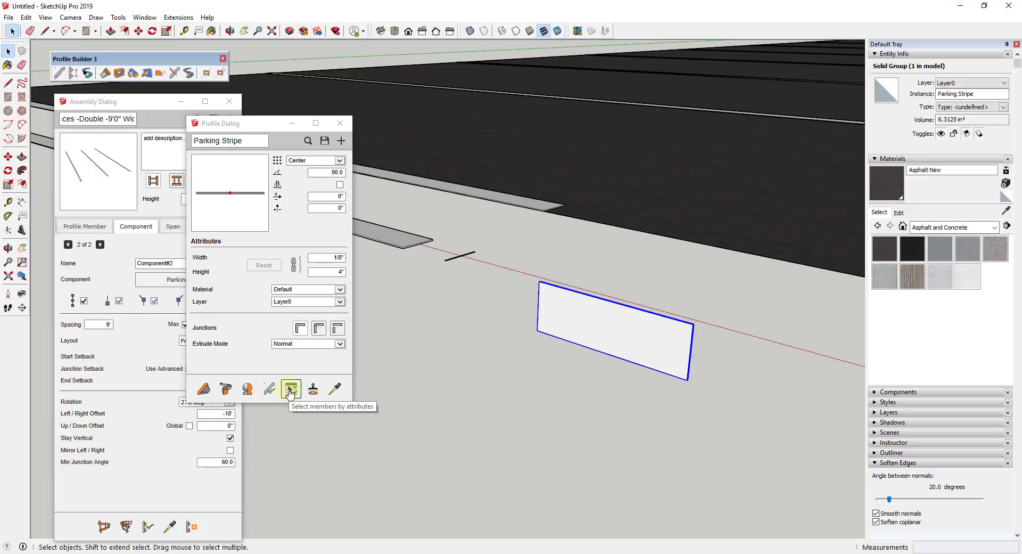
pyautogui.click(290, 389)
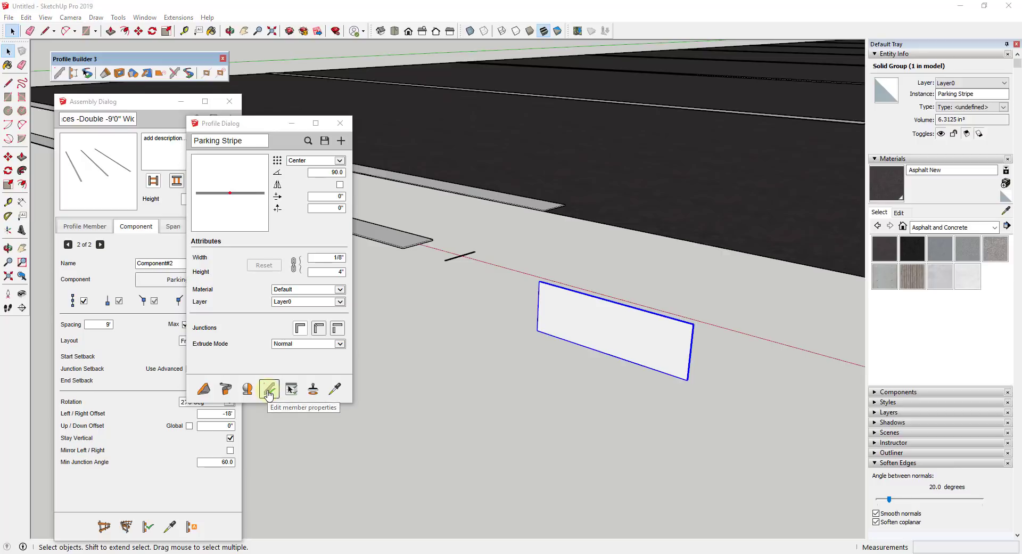
pyautogui.moveTo(306, 101); pyautogui.dragTo(464, 83)
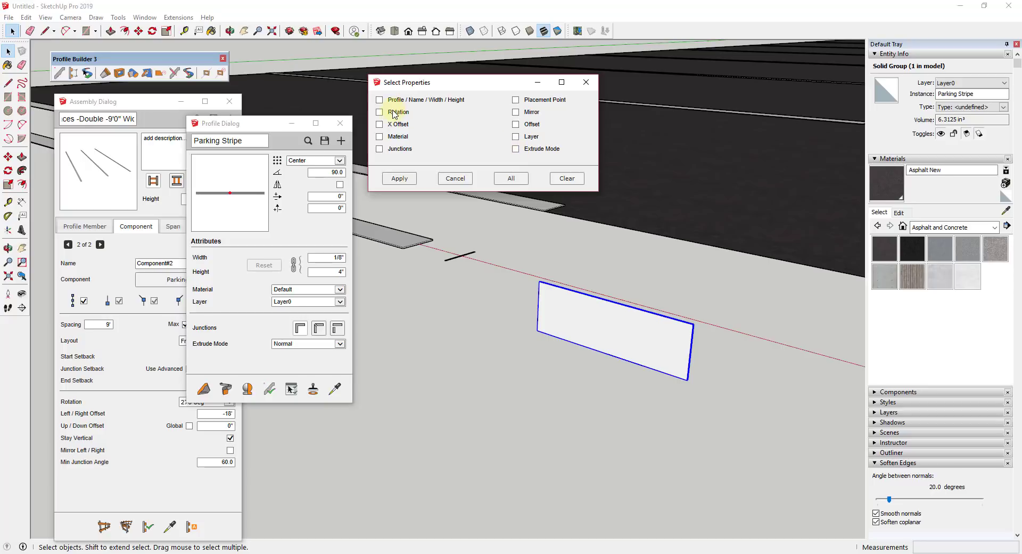
pyautogui.click(399, 178)
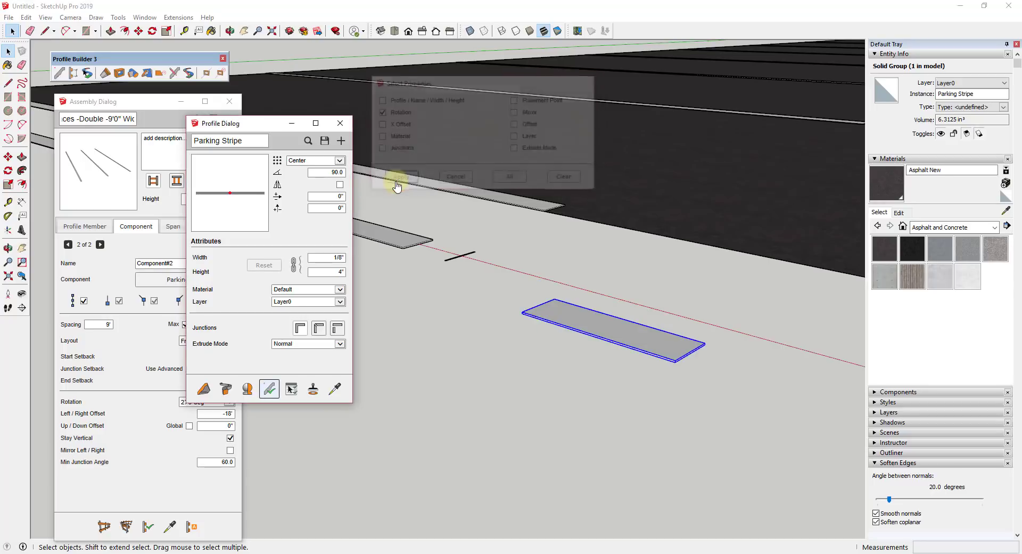
pyautogui.scroll(2, 692, 362)
pyautogui.scroll(5, 703, 360)
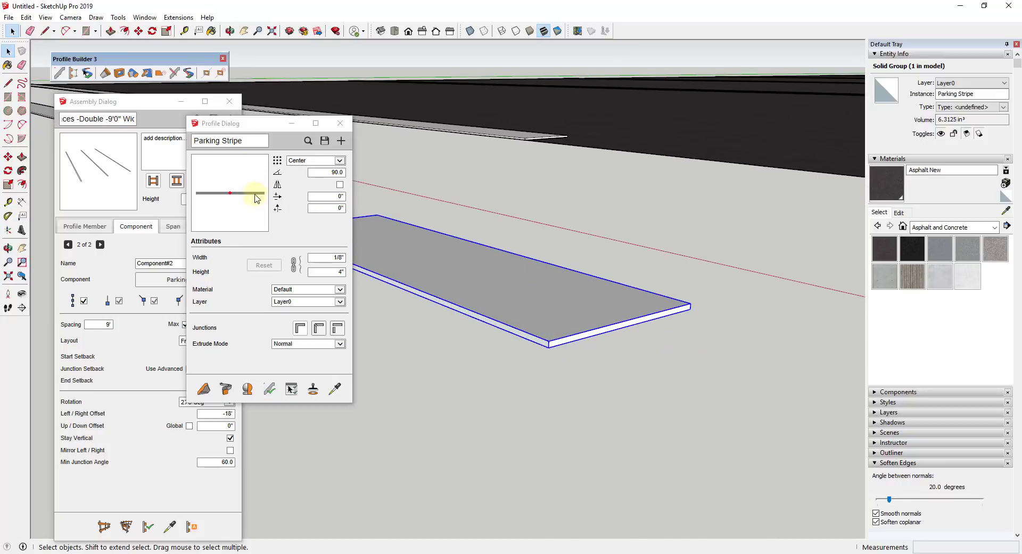
# Step: Set the Parking Stripe profile's placement point to Center-Left after trying Bottom-Middle and Center-Right
pyautogui.click(311, 161)
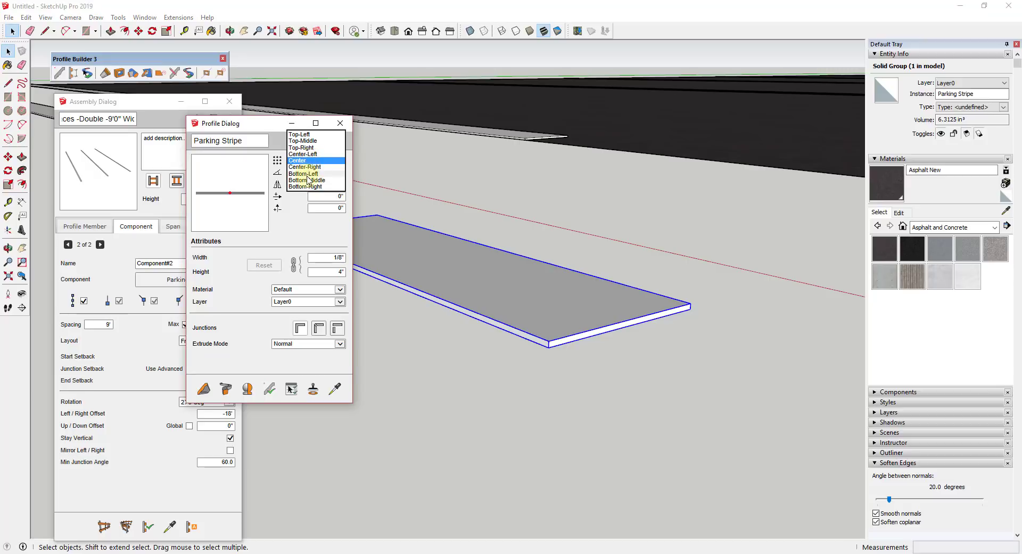
pyautogui.click(306, 180)
pyautogui.click(307, 162)
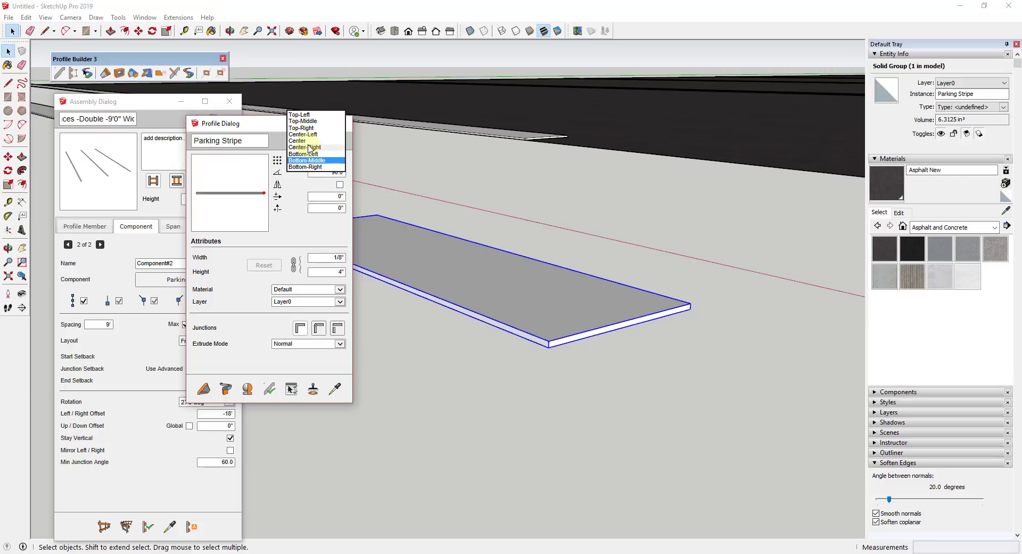
pyautogui.click(309, 147)
pyautogui.click(320, 160)
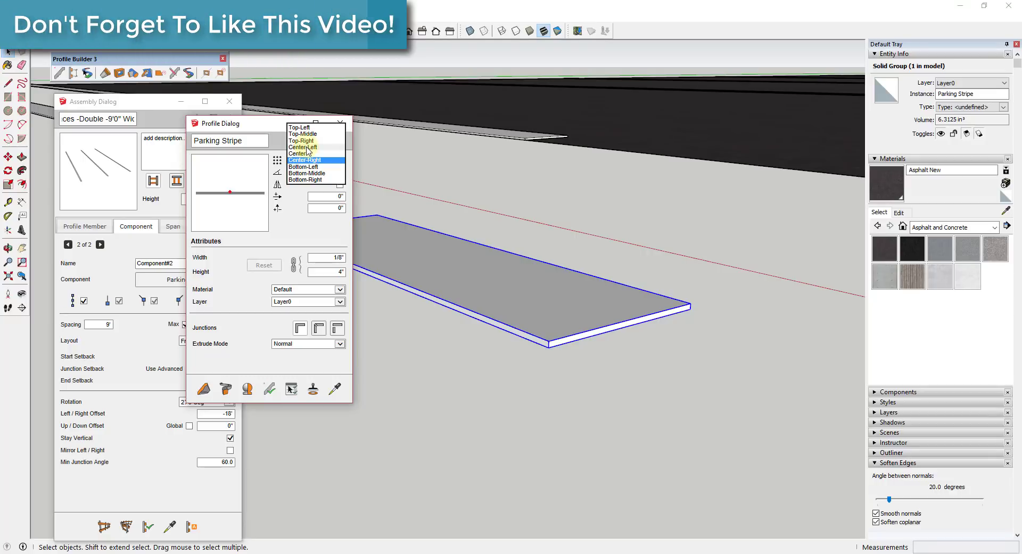
pyautogui.click(307, 147)
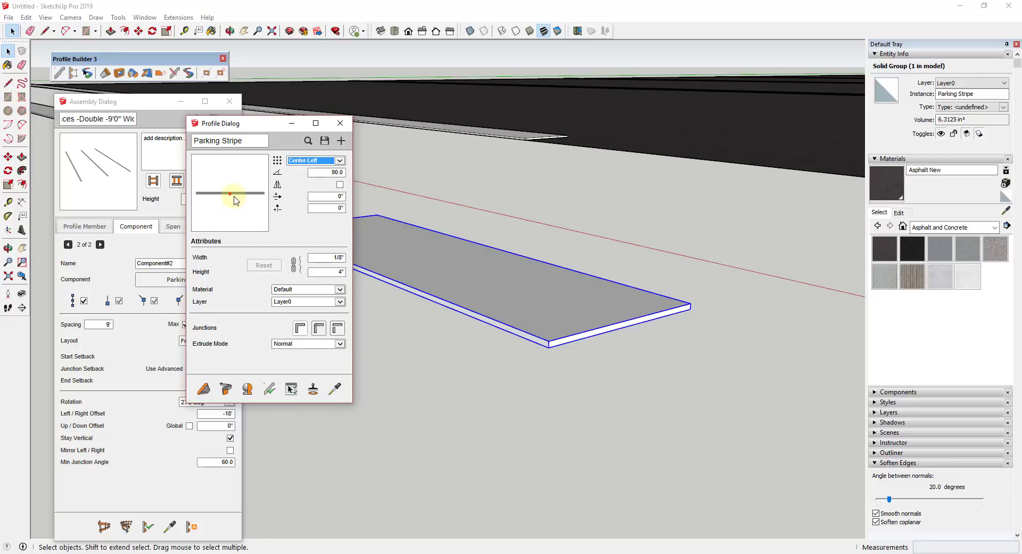
# Step: Minimize the profile settings and add a new profile member to the double parking spaces assembly
pyautogui.scroll(-10, 495, 278)
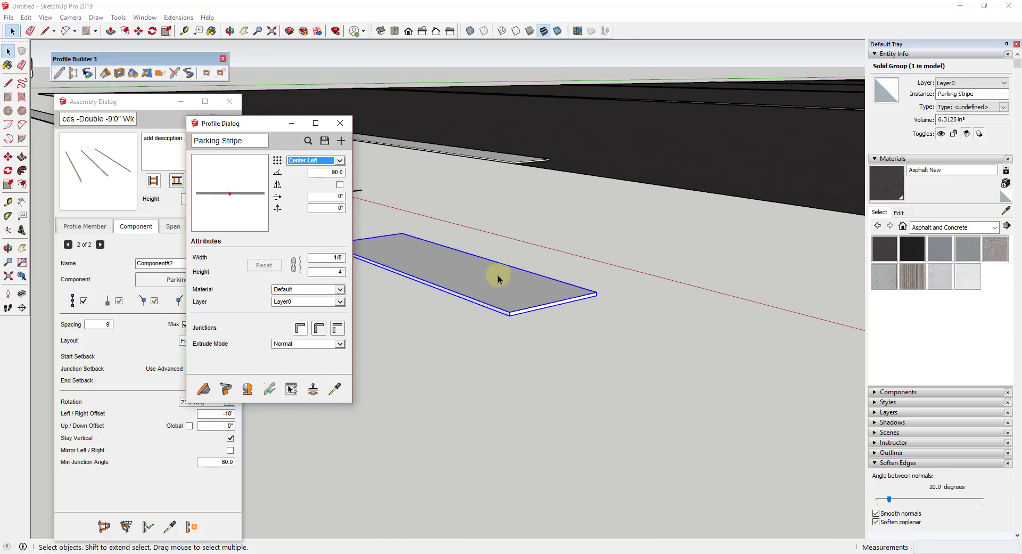
pyautogui.moveTo(509, 241); pyautogui.dragTo(525, 367, button='middle')
pyautogui.moveTo(251, 128); pyautogui.dragTo(314, 106)
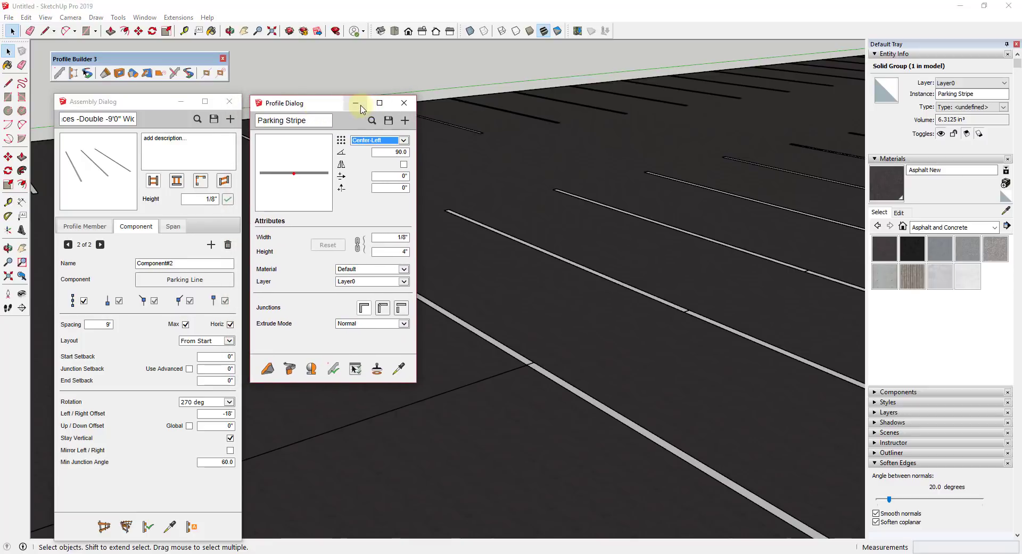
pyautogui.click(356, 102)
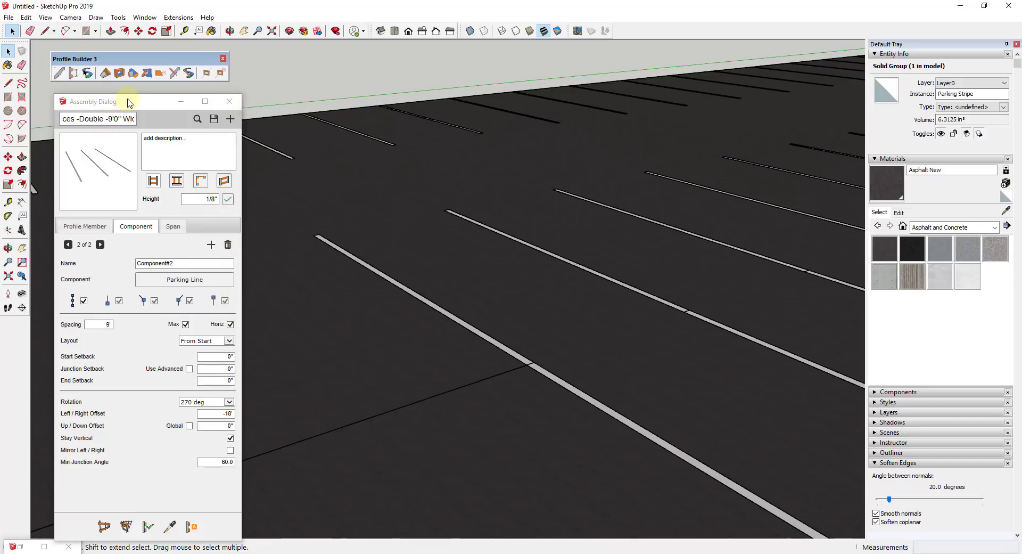
pyautogui.scroll(-3, 605, 232)
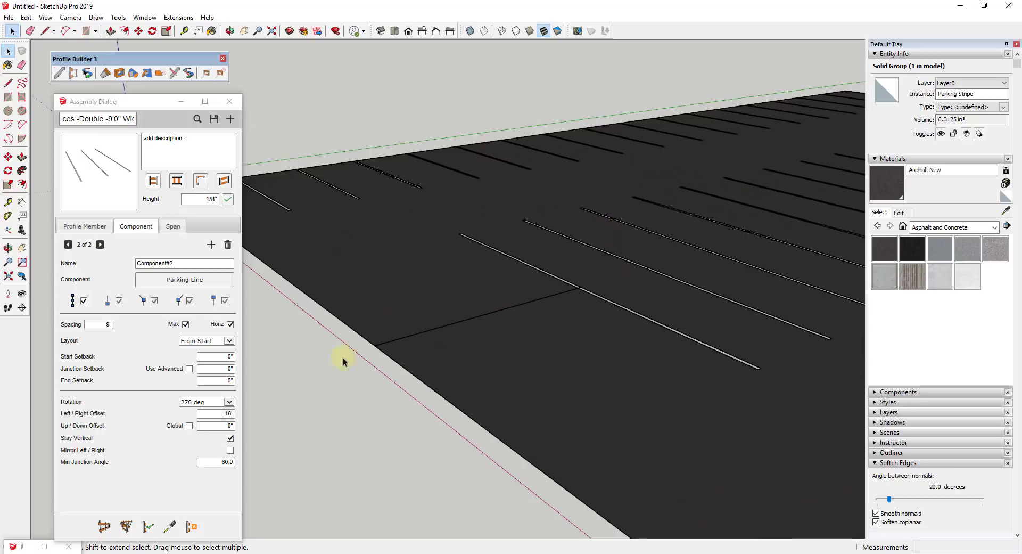
pyautogui.click(95, 228)
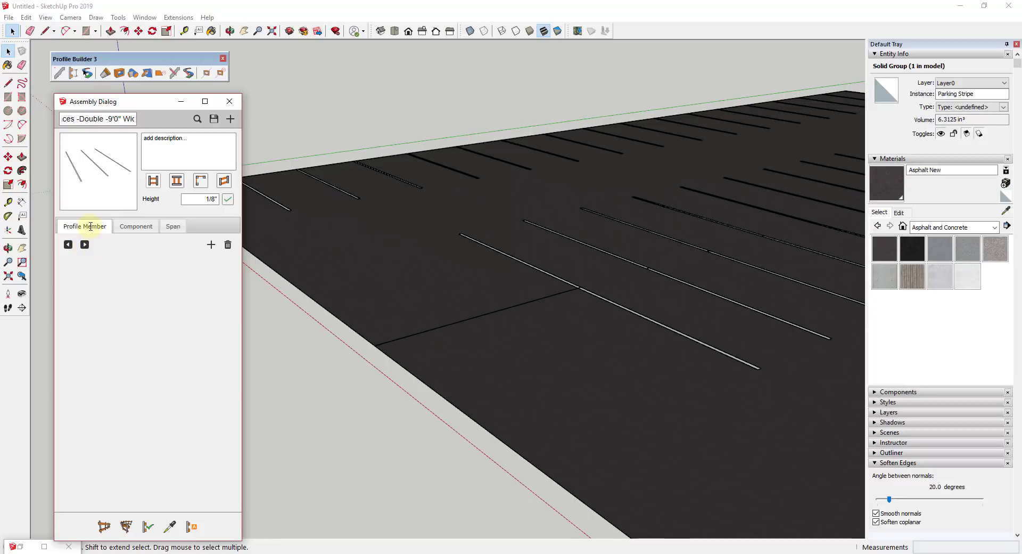
pyautogui.click(211, 244)
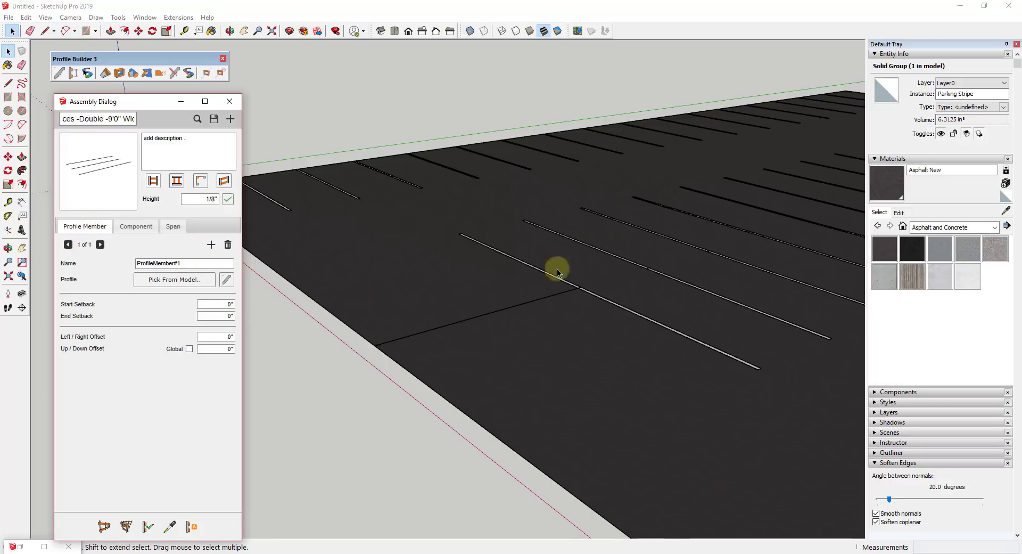
pyautogui.scroll(-2, 597, 277)
pyautogui.scroll(6, 366, 239)
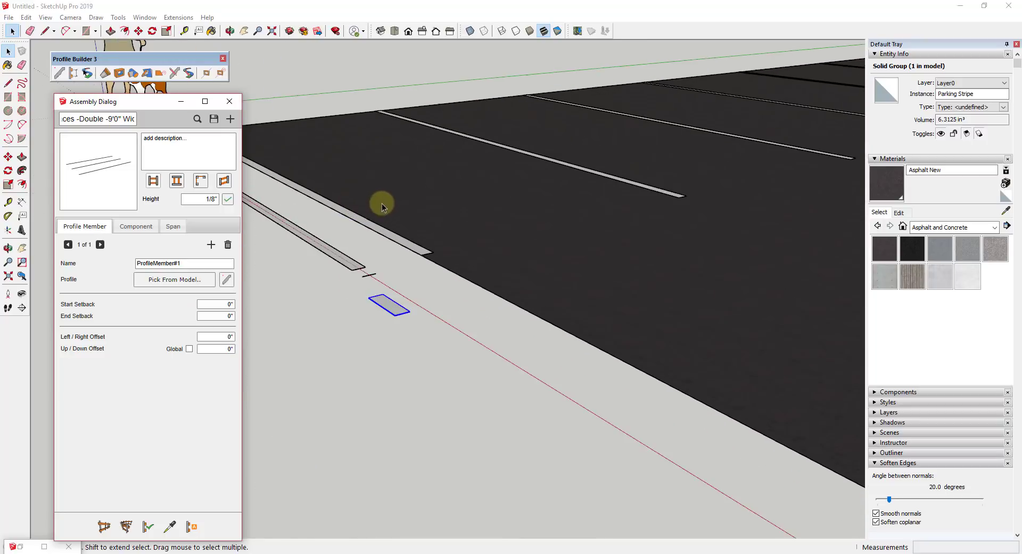
pyautogui.scroll(-3, 426, 227)
pyautogui.scroll(-5, 448, 336)
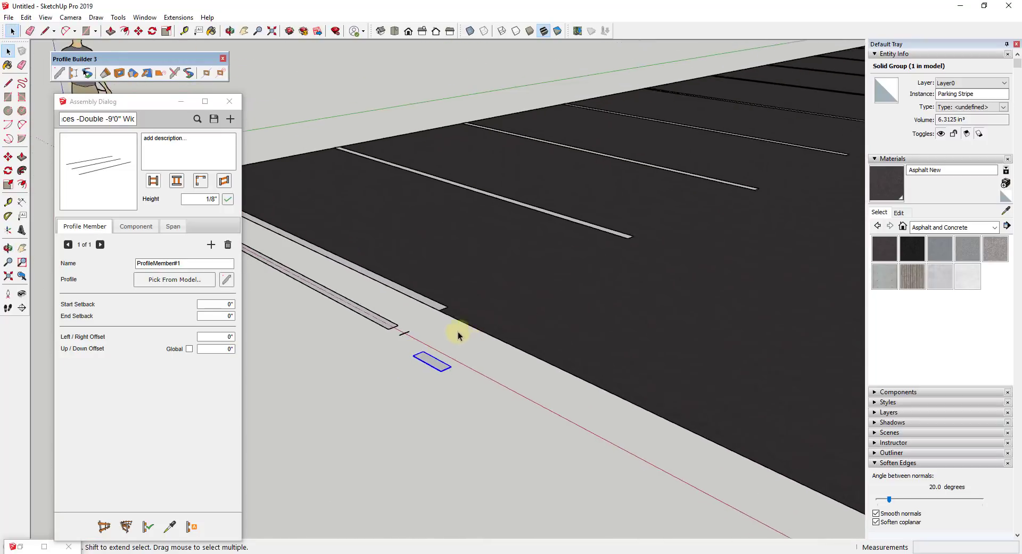
# Step: Pick the rotated Parking Stripe test member beside the lot as the profile for the assembly's new profile member
pyautogui.scroll(-2, 594, 313)
pyautogui.moveTo(593, 312); pyautogui.dragTo(863, 319, button='middle')
pyautogui.scroll(5, 536, 182)
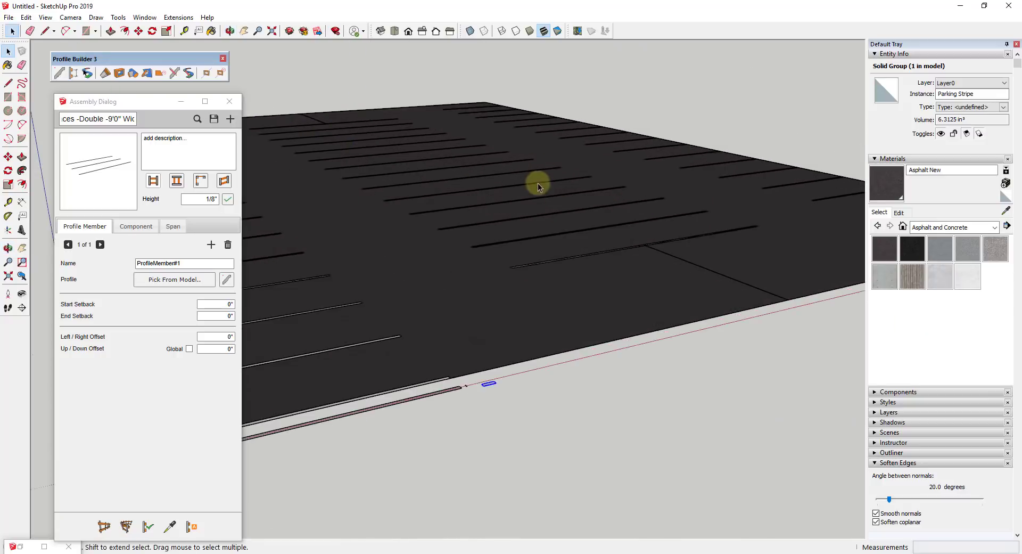
pyautogui.scroll(-4, 511, 167)
pyautogui.scroll(-2, 554, 221)
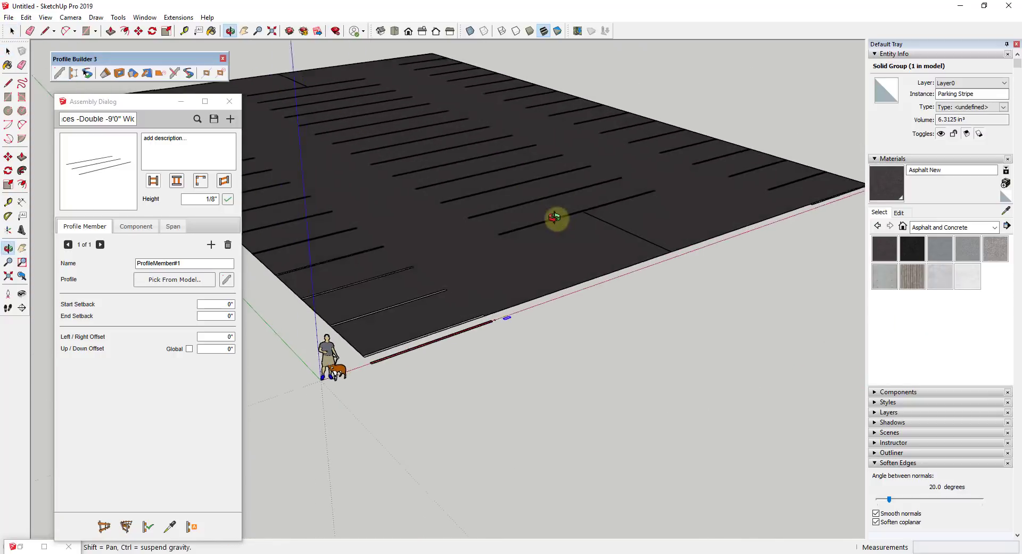
pyautogui.scroll(4, 551, 330)
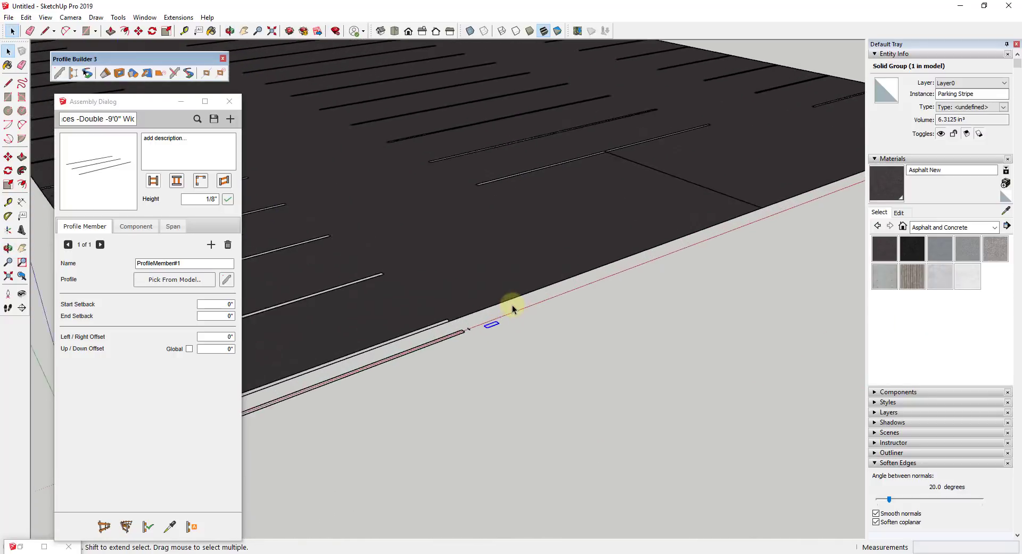
pyautogui.click(185, 281)
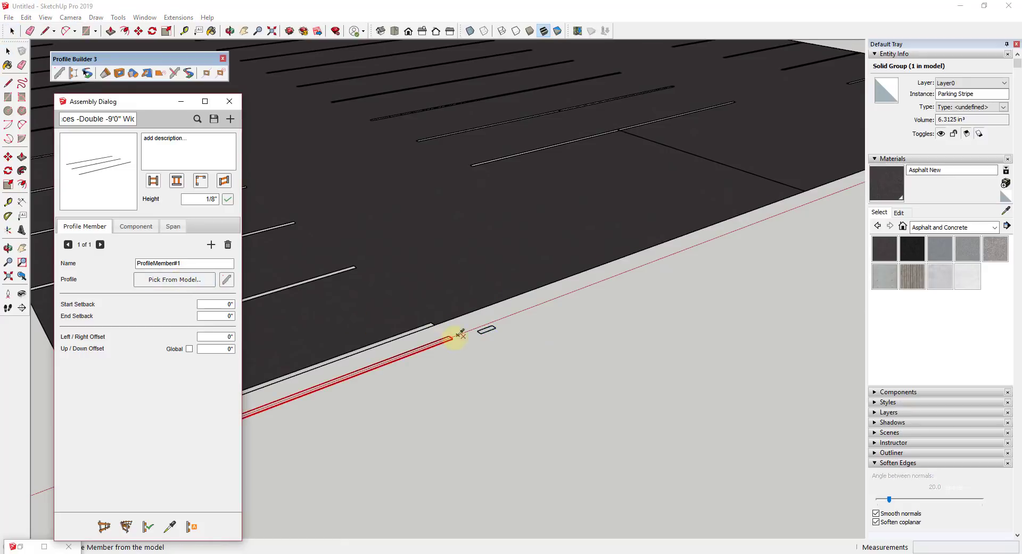
pyautogui.click(487, 328)
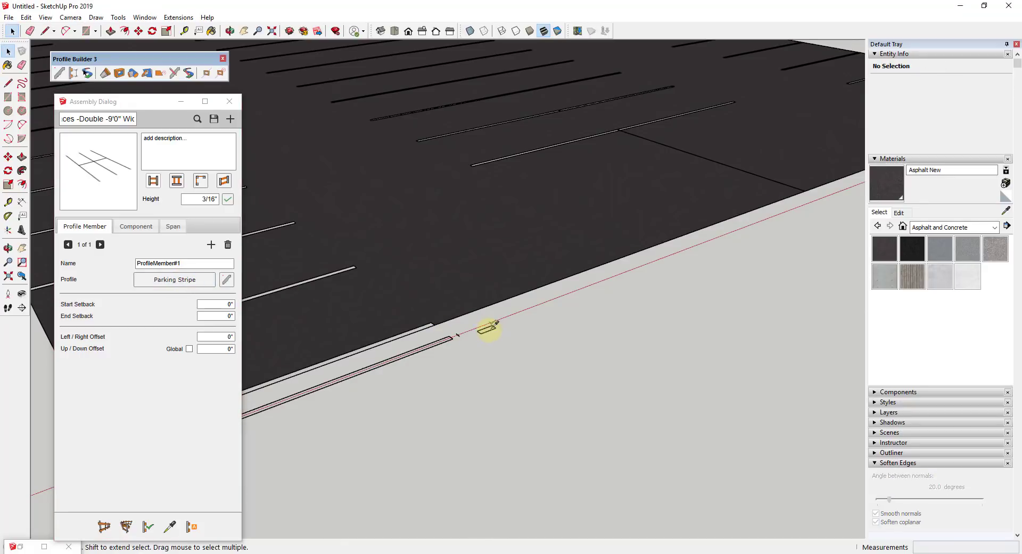
pyautogui.scroll(8, 485, 334)
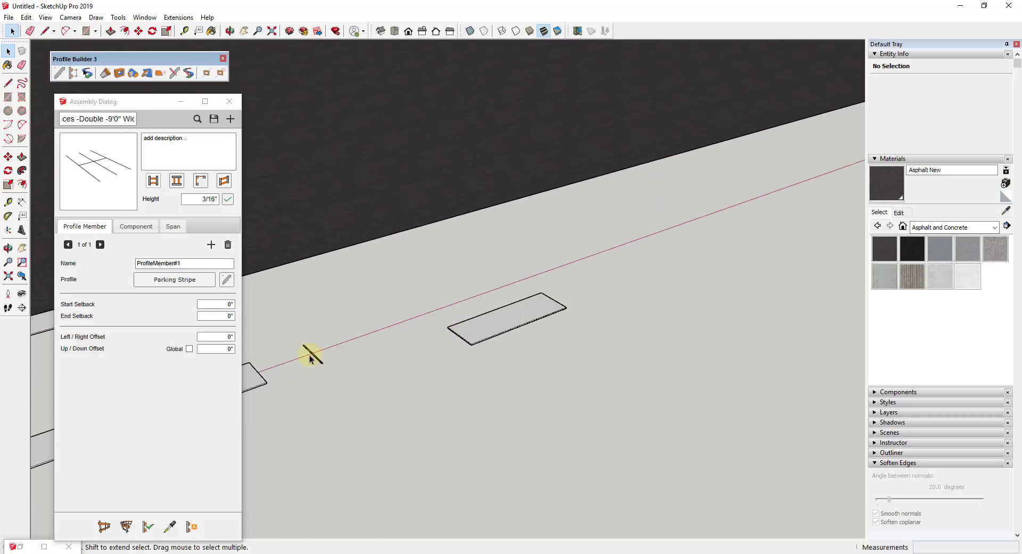
# Step: Apply the updated assembly attributes to the existing double parking spaces in the lot's center
pyautogui.scroll(-6, 463, 394)
pyautogui.moveTo(548, 304); pyautogui.dragTo(233, 242, button='middle')
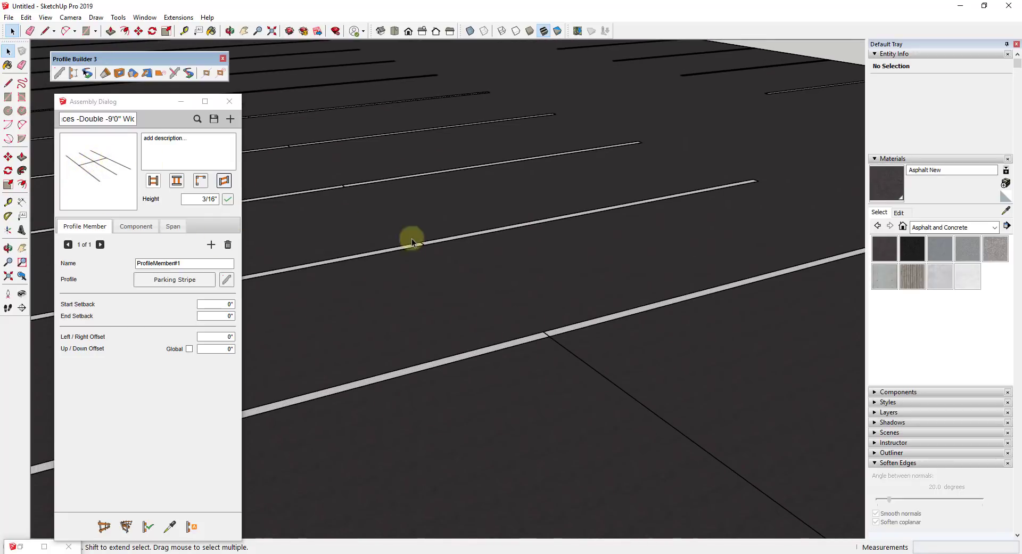
pyautogui.scroll(-2, 481, 312)
pyautogui.click(498, 321)
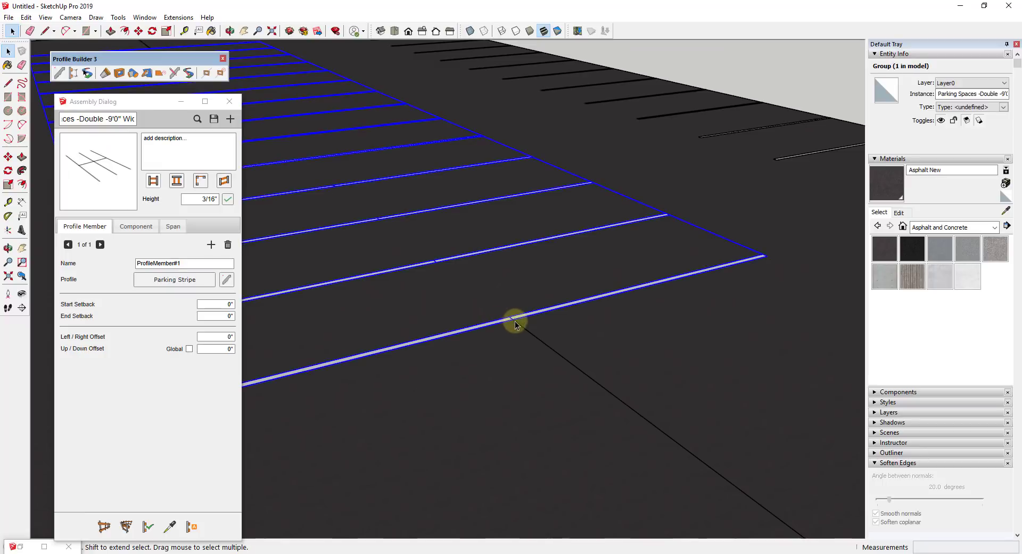
pyautogui.click(148, 527)
pyautogui.scroll(5, 502, 320)
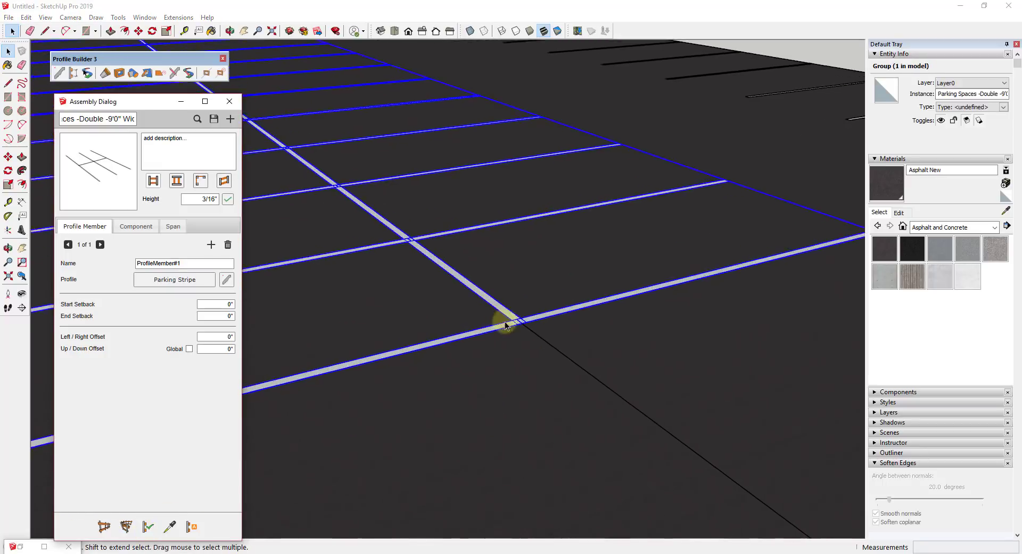
pyautogui.moveTo(542, 331); pyautogui.dragTo(529, 435, button='middle')
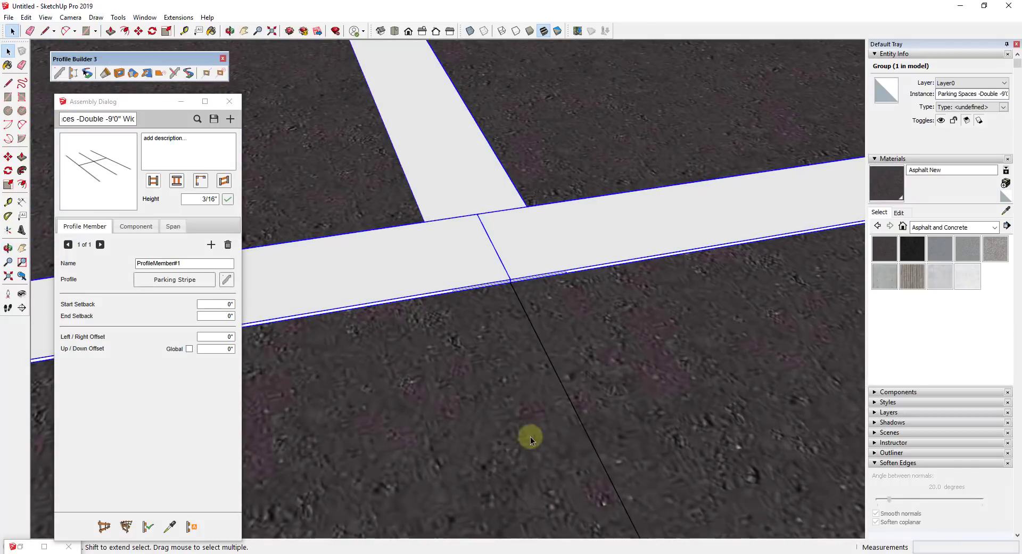
pyautogui.scroll(2, 504, 290)
pyautogui.scroll(-10, 527, 309)
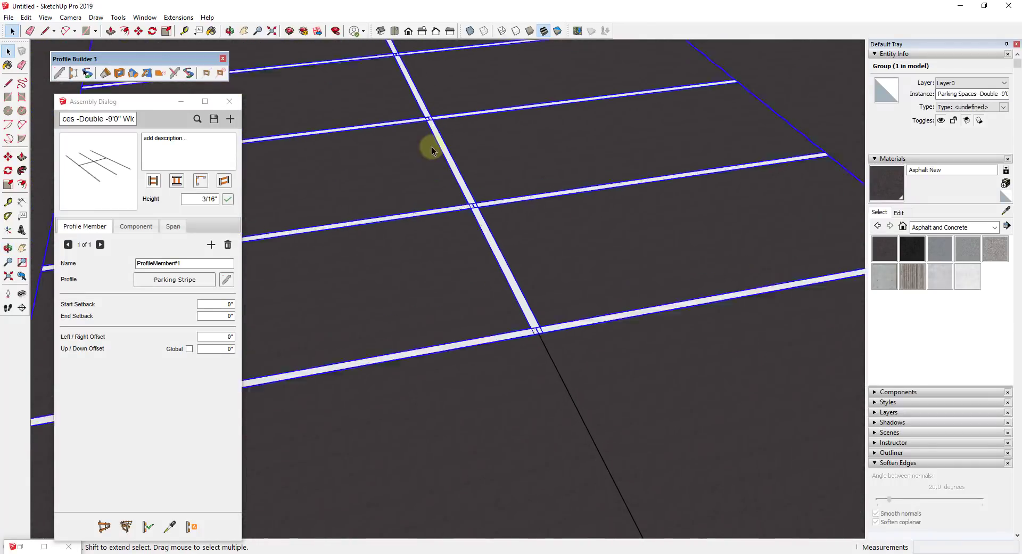
pyautogui.moveTo(599, 316); pyautogui.dragTo(506, 312, button='middle')
pyautogui.scroll(3, 633, 271)
# Step: Erase the leftover center path line on the asphalt surface with the Eraser
pyautogui.click(634, 270)
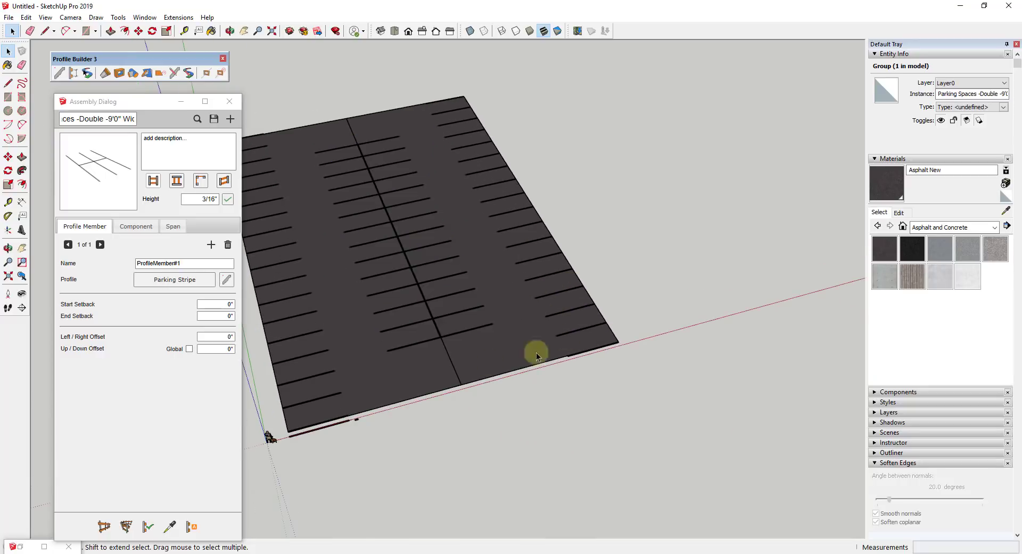
pyautogui.scroll(3, 448, 359)
pyautogui.press('e')
pyautogui.scroll(-3, 442, 346)
pyautogui.scroll(3, 389, 189)
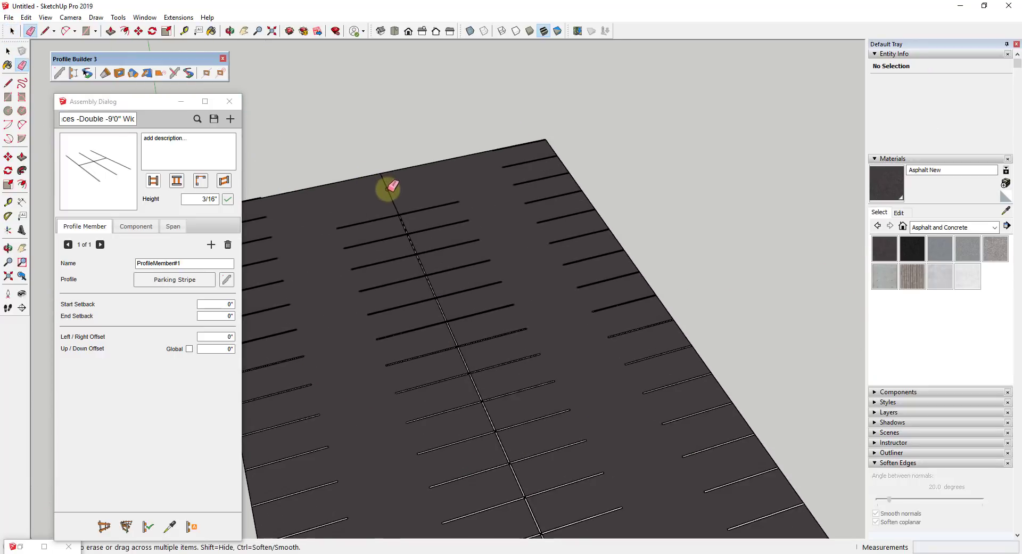
pyautogui.scroll(-6, 367, 215)
pyautogui.press('space')
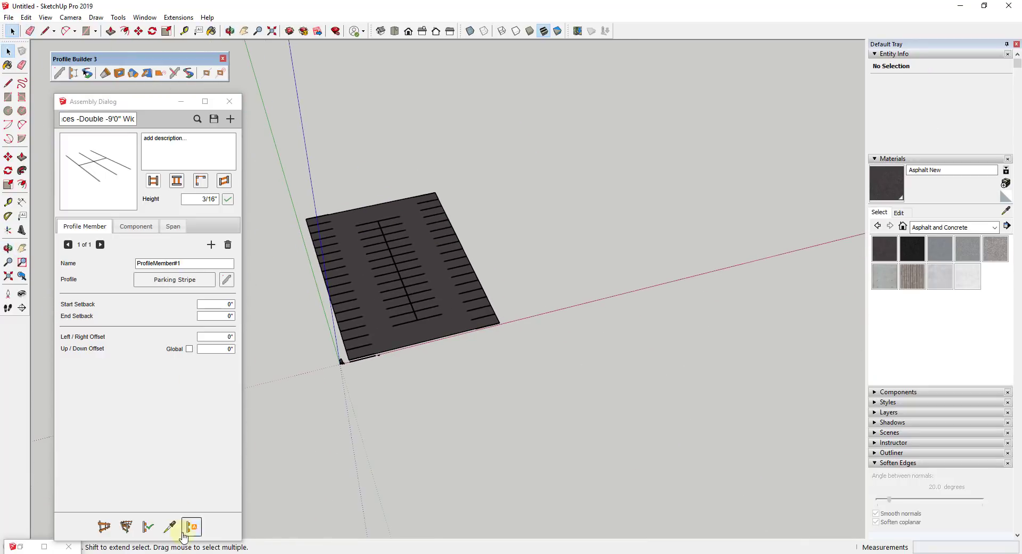
# Step: Build a test run of the double parking spaces assembly on the open ground beside the lot and inspect its ends
pyautogui.click(111, 530)
pyautogui.click(655, 269)
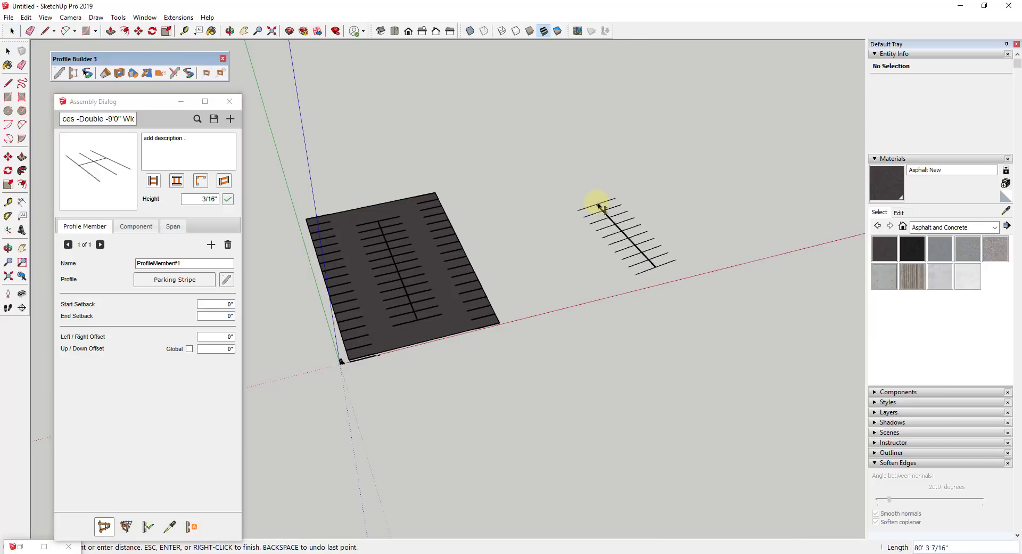
pyautogui.doubleClick(600, 202)
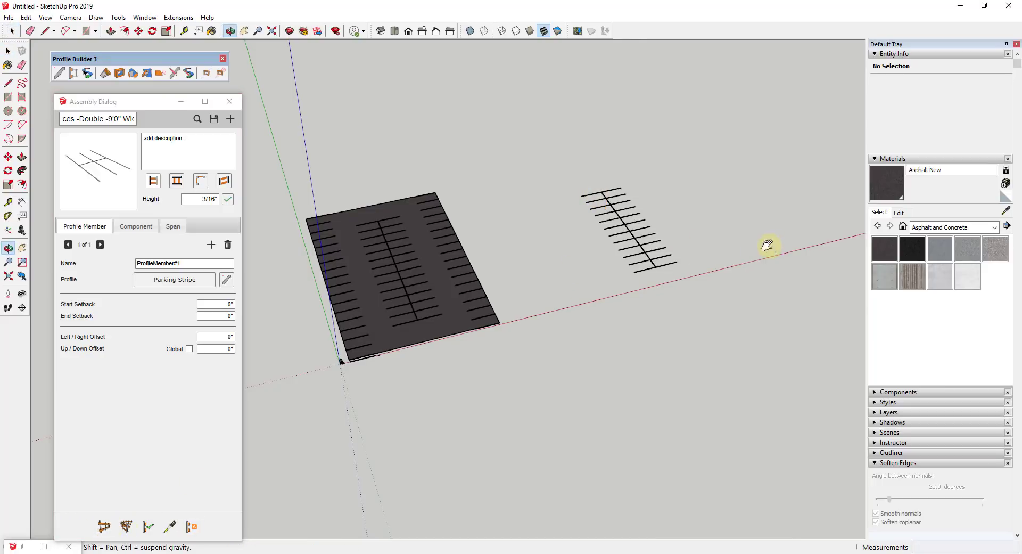
pyautogui.moveTo(767, 242); pyautogui.dragTo(732, 268, button='middle')
pyautogui.scroll(8, 650, 255)
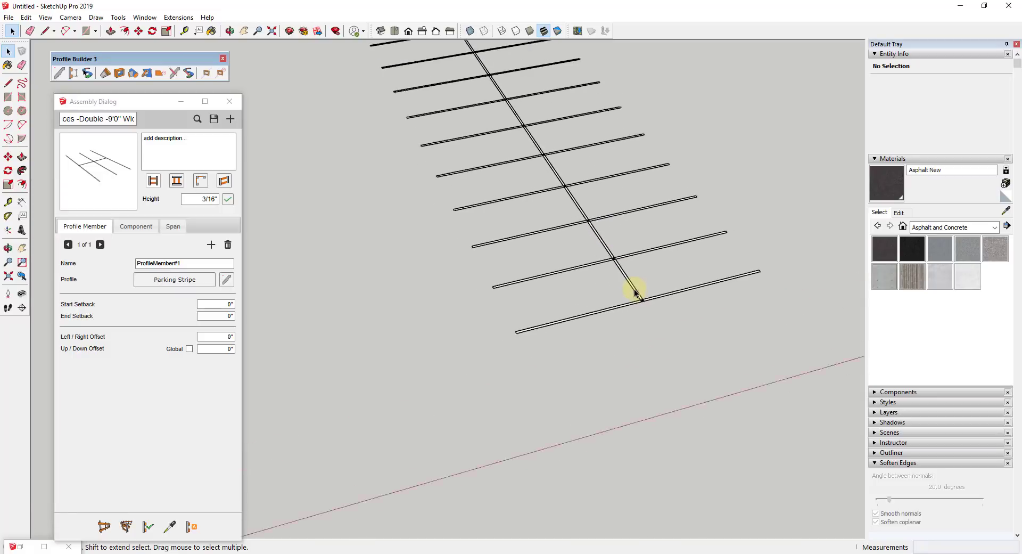
pyautogui.scroll(-6, 645, 316)
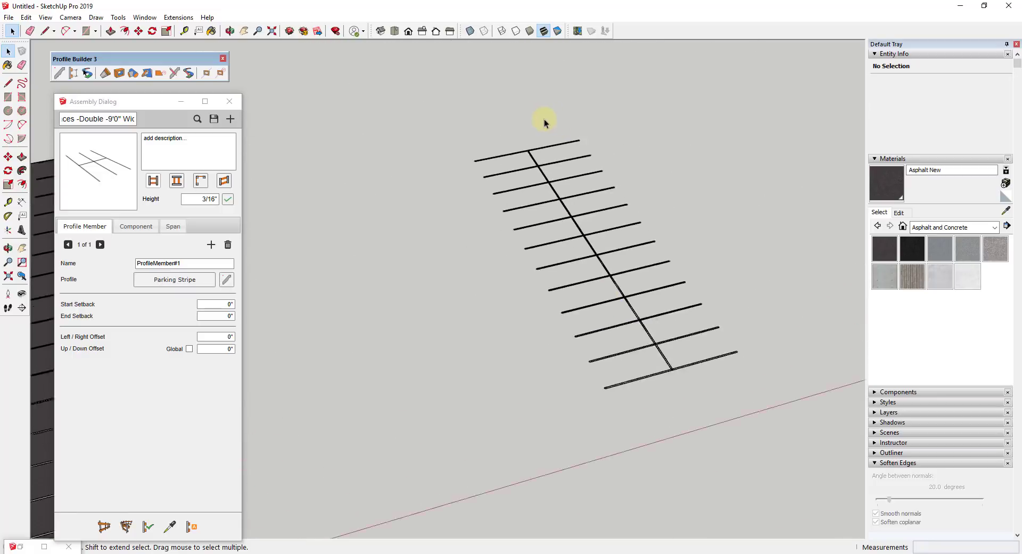
pyautogui.scroll(4, 517, 159)
pyautogui.scroll(4, 519, 162)
pyautogui.moveTo(481, 181); pyautogui.dragTo(747, 324, button='middle')
pyautogui.scroll(-8, 582, 191)
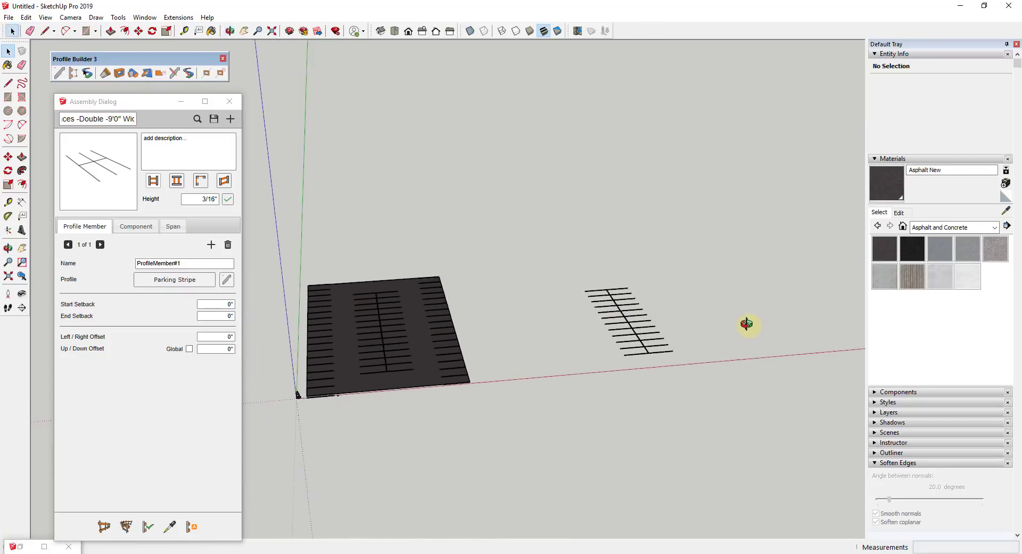
# Step: Build a second test run of the assembly along the green axis, about 96' 7" long, next to the first one
pyautogui.click(105, 527)
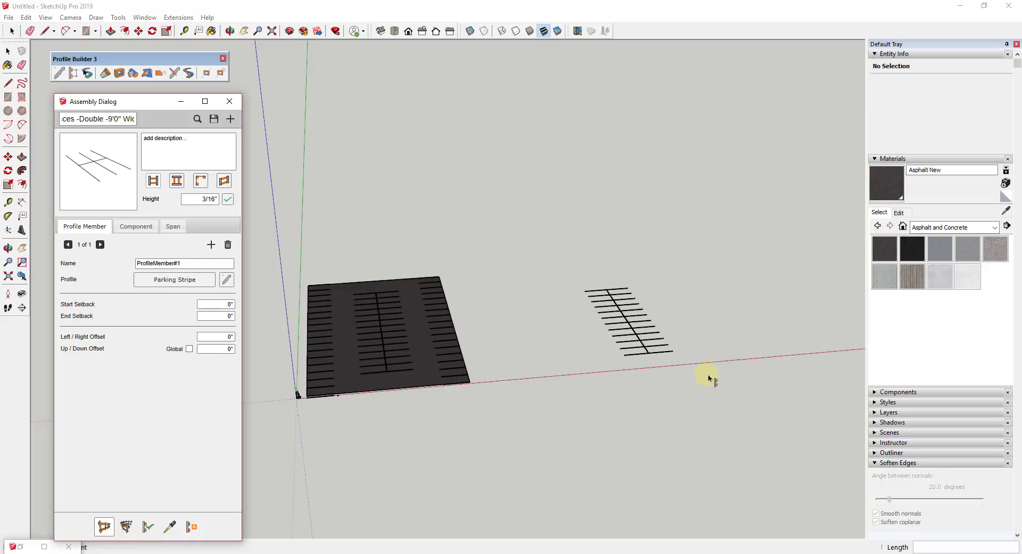
pyautogui.click(748, 349)
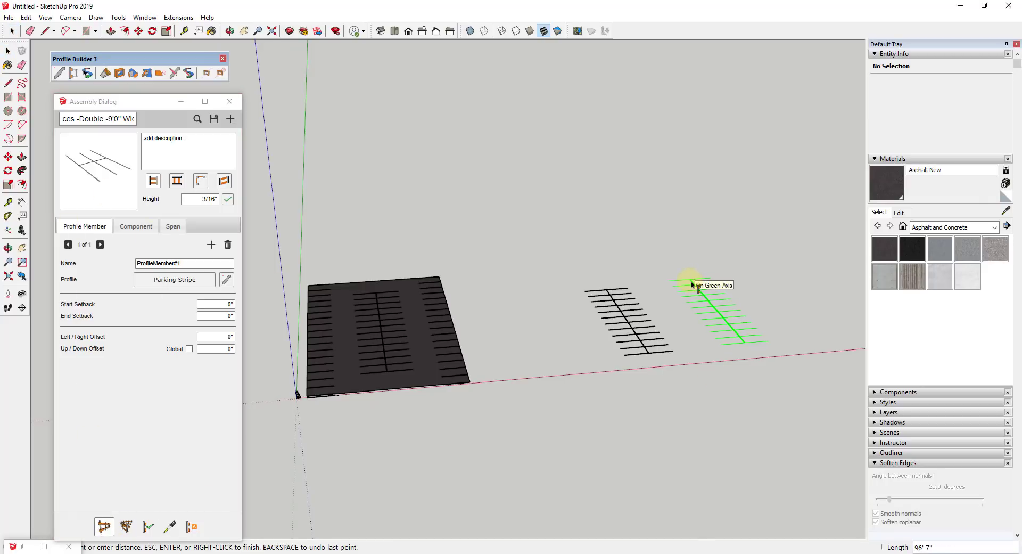
pyautogui.click(692, 285)
pyautogui.press('Return')
# Step: Delete both test parking assemblies beside the lot
pyautogui.keyDown('shift'); pyautogui.moveTo(796, 313); pyautogui.dragTo(535, 375, button='middle'); pyautogui.keyUp('shift')
pyautogui.moveTo(461, 266); pyautogui.dragTo(723, 452)
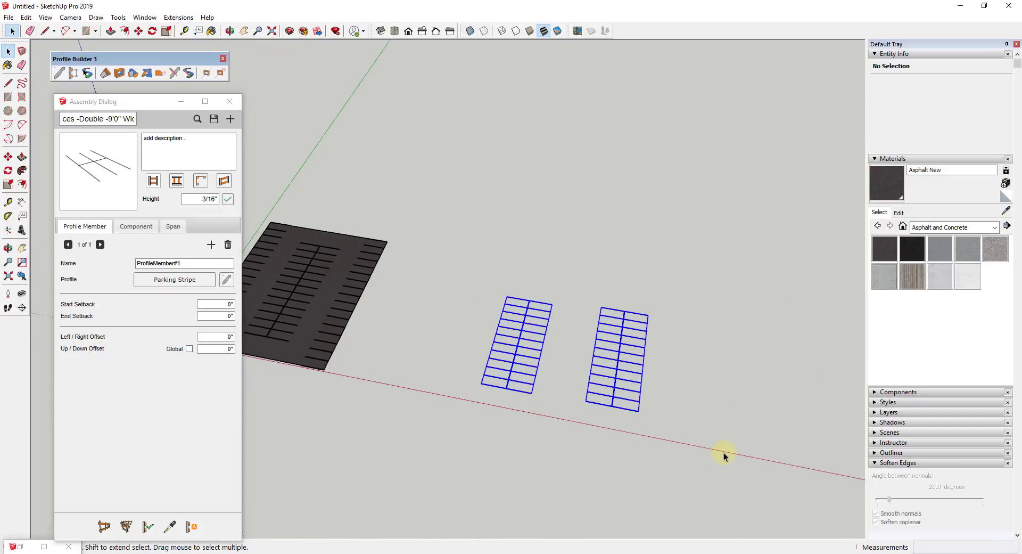
pyautogui.press('Delete')
# Step: Examine the striping layout of the double center spaces and the single rows across the parking lot
pyautogui.moveTo(711, 443); pyautogui.dragTo(442, 289, button='middle')
pyautogui.scroll(3, 437, 306)
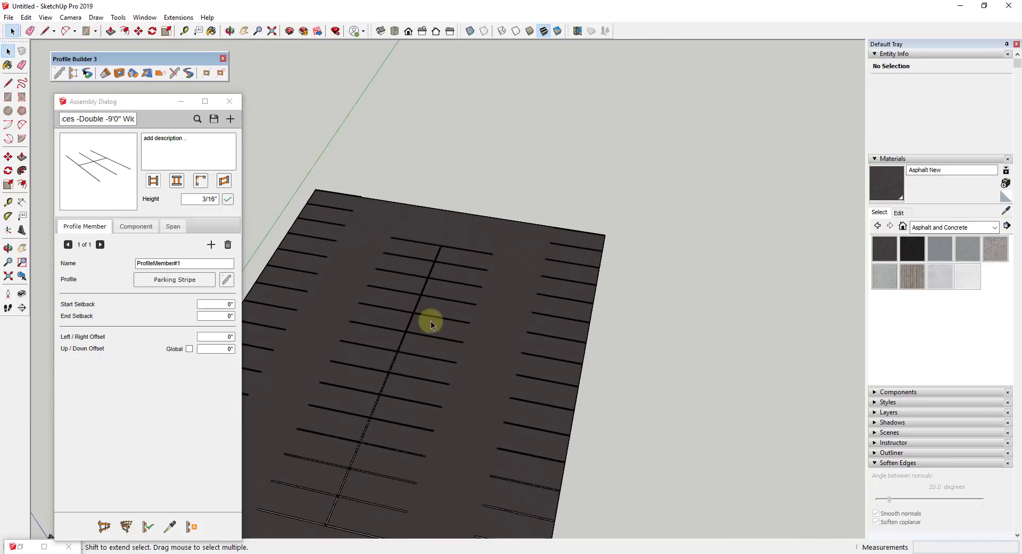
pyautogui.scroll(-2, 489, 347)
pyautogui.scroll(4, 449, 394)
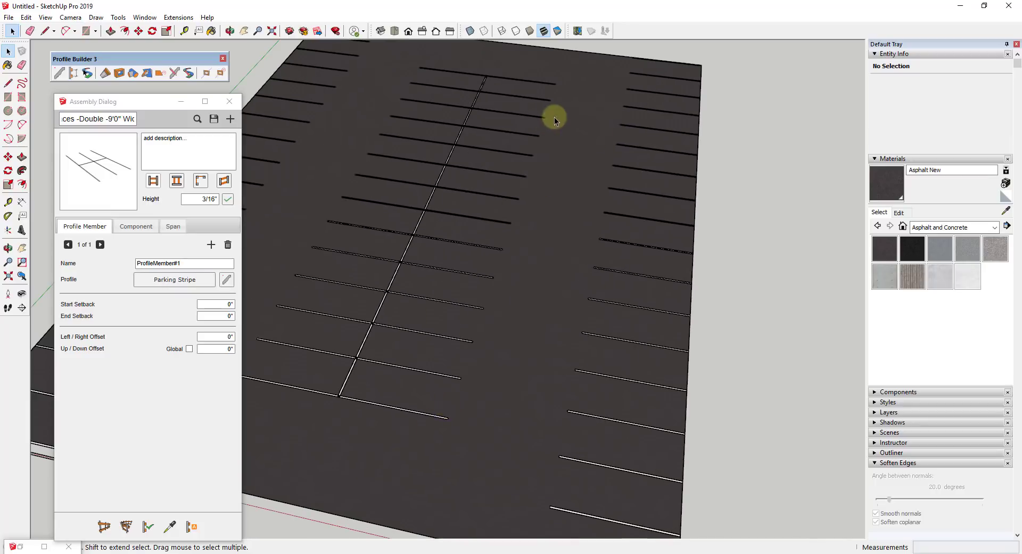
pyautogui.moveTo(554, 117); pyautogui.dragTo(171, 353, button='middle')
pyautogui.scroll(-5, 597, 194)
pyautogui.scroll(3, 641, 186)
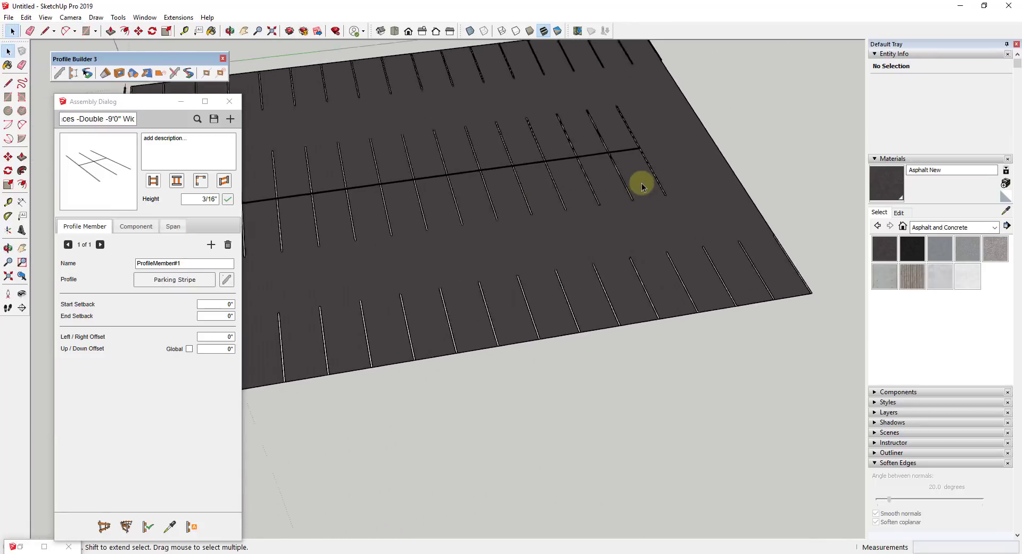
pyautogui.scroll(5, 641, 185)
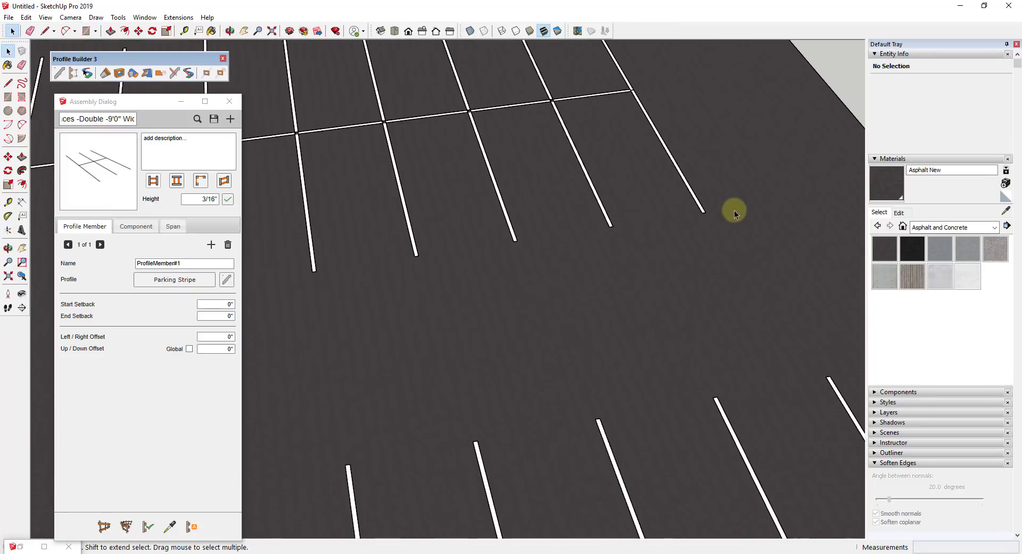
pyautogui.scroll(-5, 734, 210)
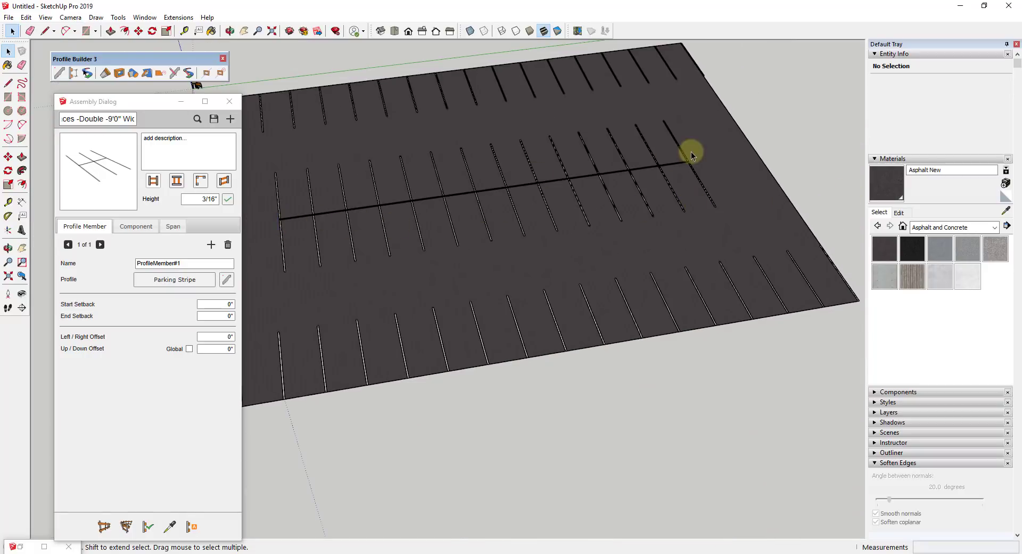
pyautogui.scroll(2, 723, 187)
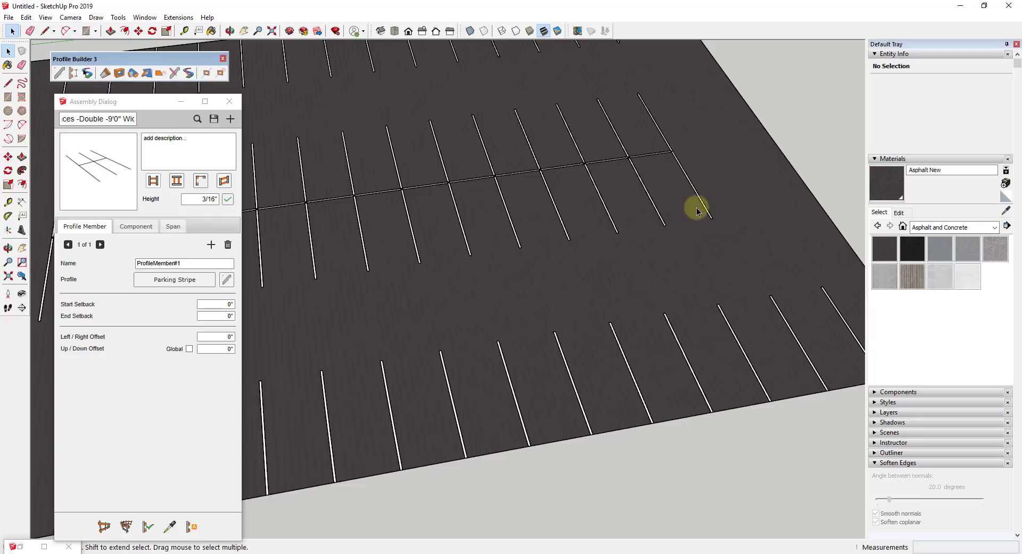
pyautogui.scroll(-3, 703, 213)
pyautogui.click(105, 527)
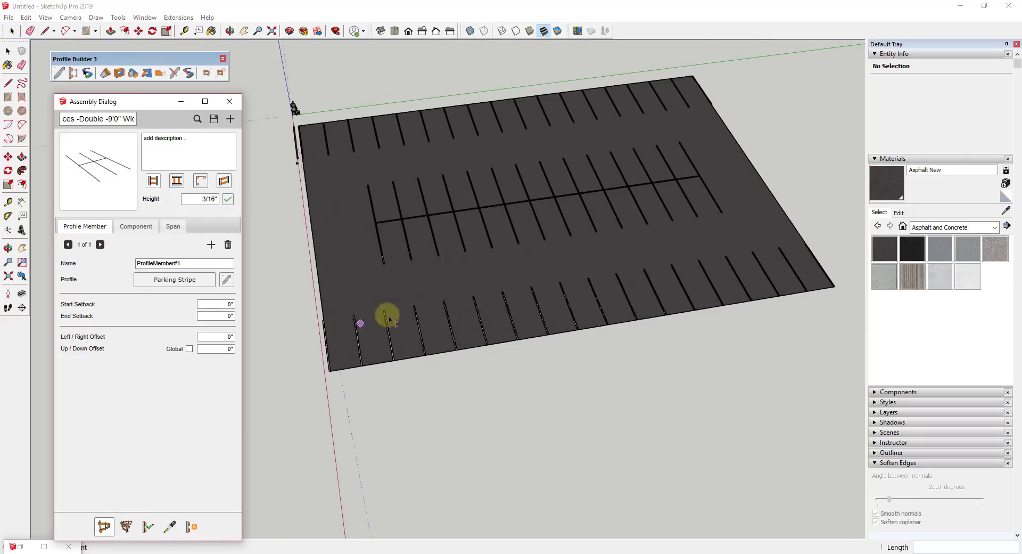
pyautogui.click(383, 285)
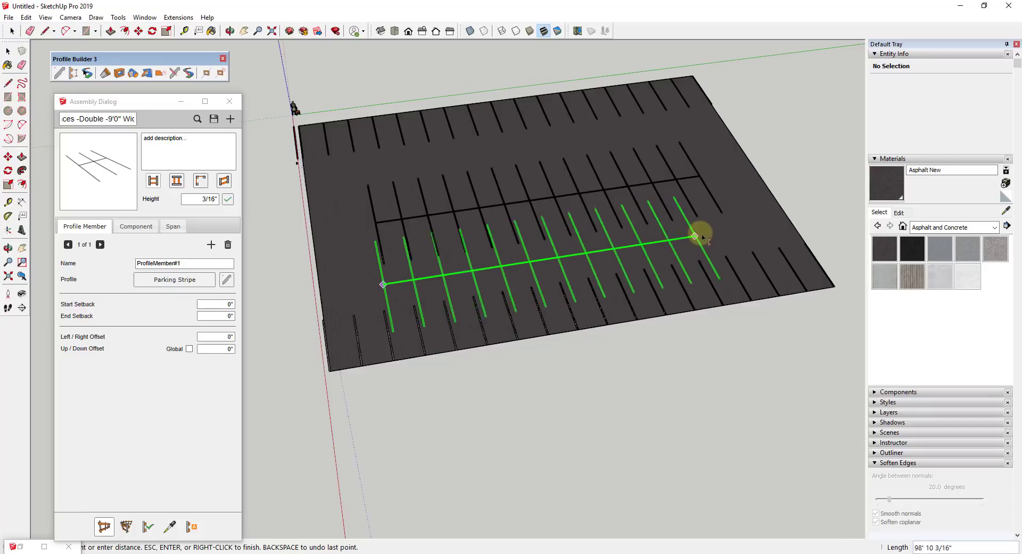
pyautogui.moveTo(725, 228); pyautogui.dragTo(876, 196, button='middle')
# Step: Measure between the ends of the last two cross stripes on the near end of the double center row
pyautogui.scroll(3, 438, 177)
pyautogui.moveTo(438, 177); pyautogui.dragTo(550, 274, button='middle')
pyautogui.scroll(5, 604, 273)
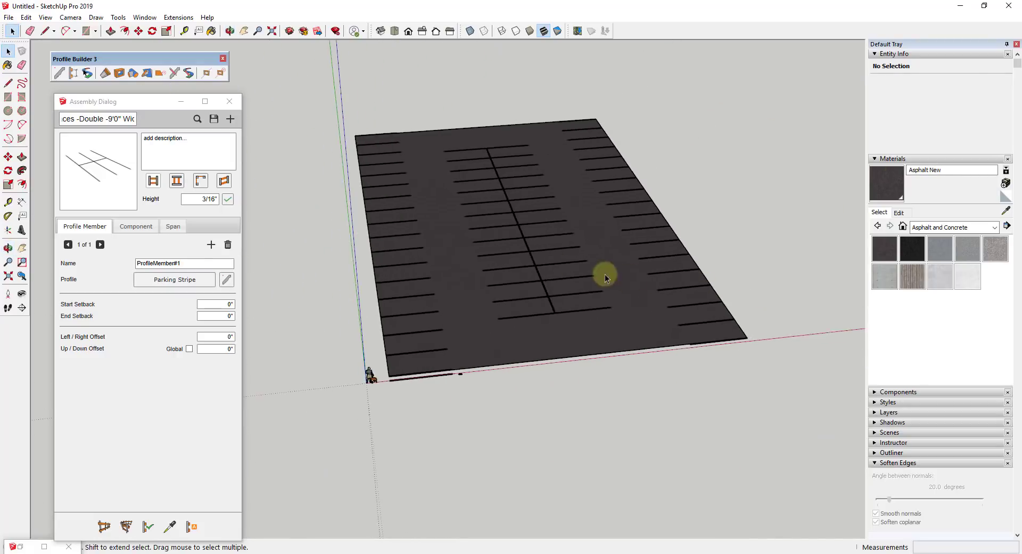
pyautogui.moveTo(441, 340); pyautogui.dragTo(614, 357, button='middle')
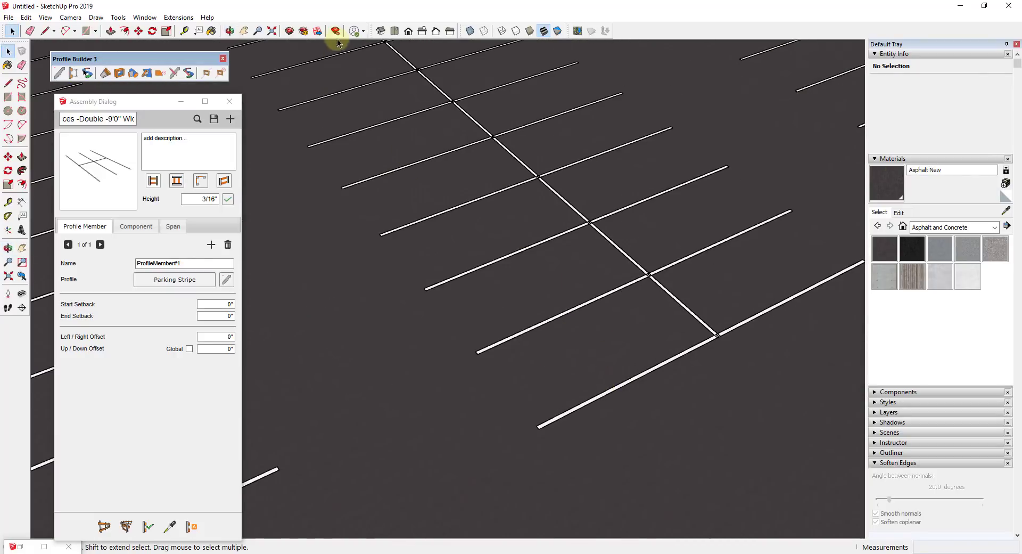
pyautogui.click(184, 31)
pyautogui.scroll(3, 527, 409)
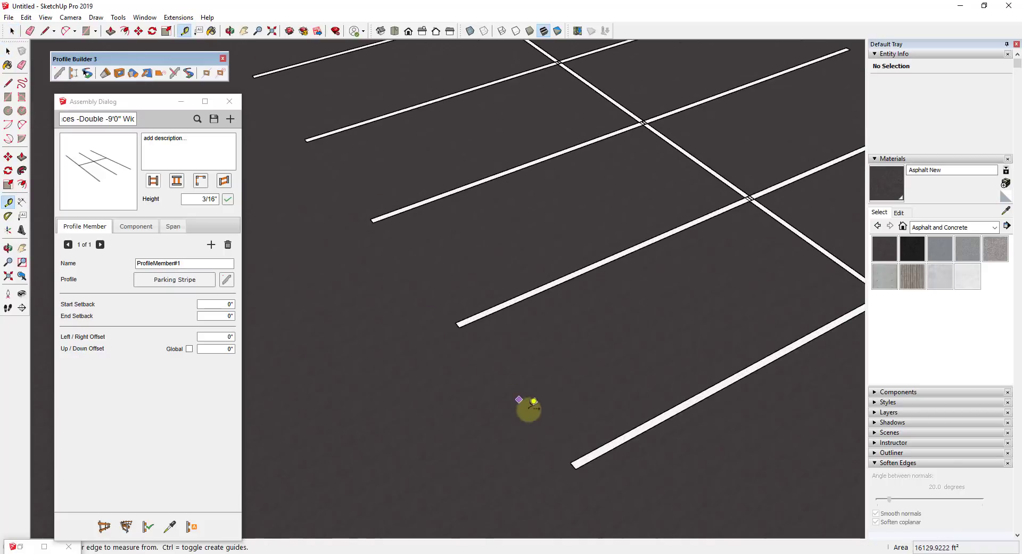
pyautogui.scroll(3, 575, 467)
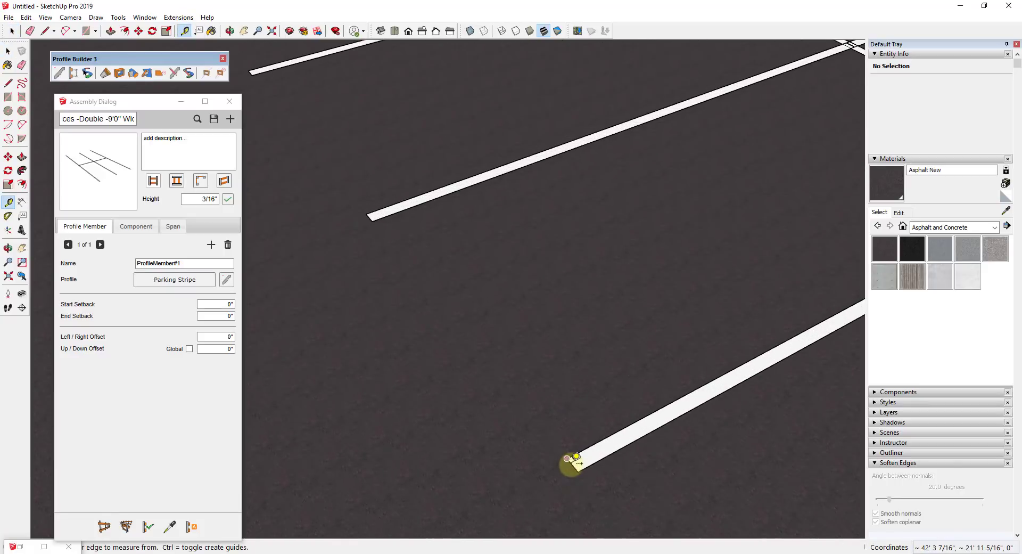
pyautogui.scroll(1, 577, 471)
pyautogui.click(572, 463)
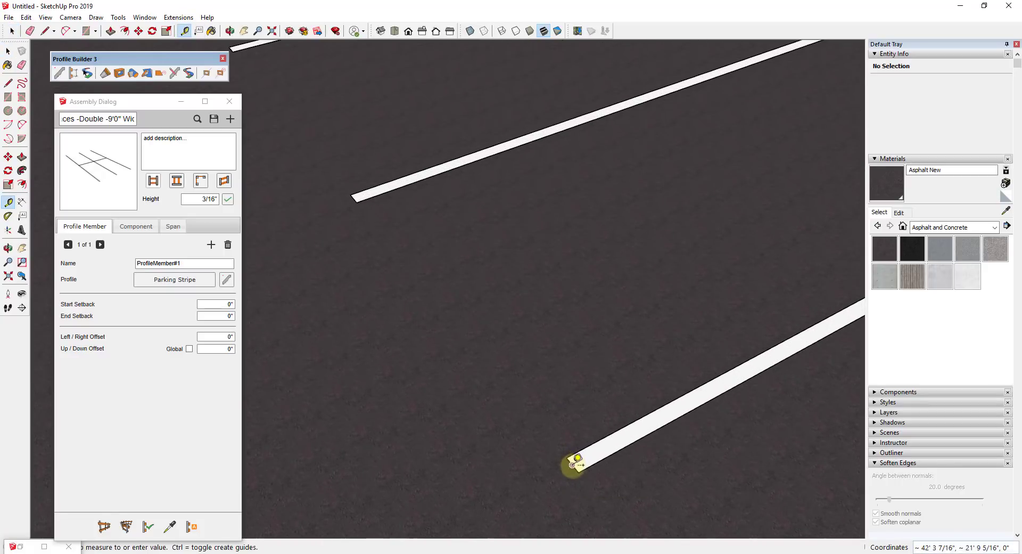
pyautogui.scroll(2, 351, 196)
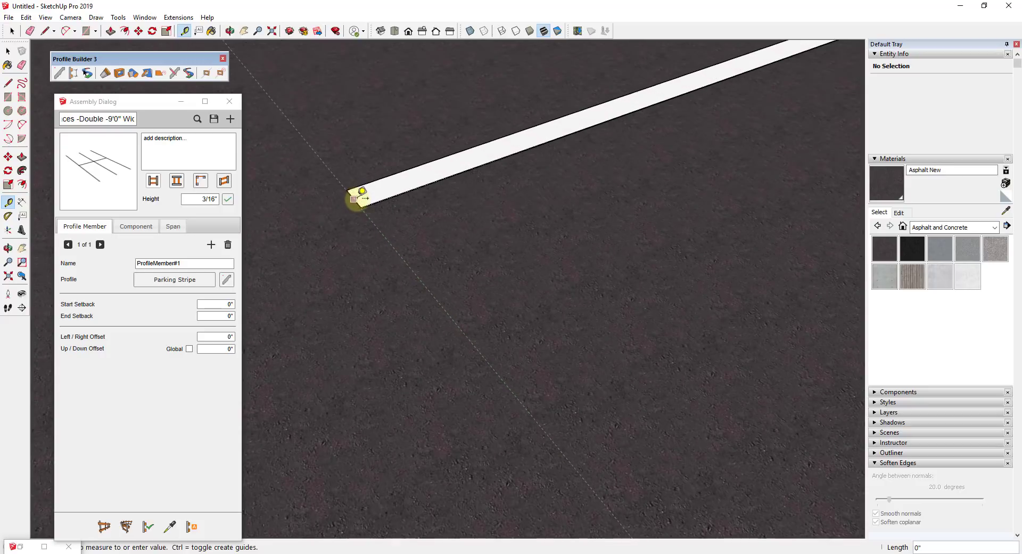
pyautogui.press('space')
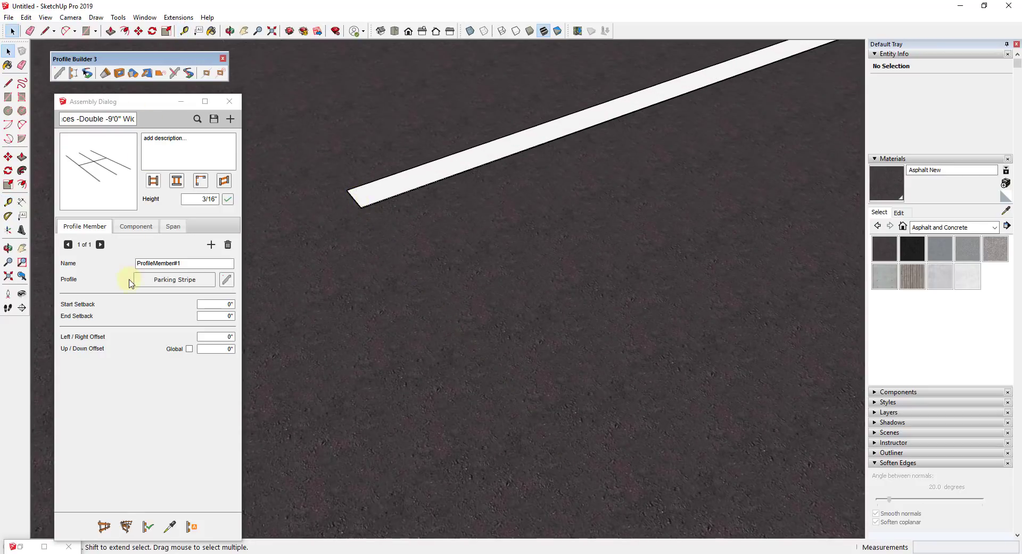
# Step: Remeasure the stall width between the same two stripe ends, from one stripe's edge to the other
pyautogui.click(184, 31)
pyautogui.scroll(-1, 393, 196)
pyautogui.click(393, 199)
pyautogui.scroll(-2, 394, 199)
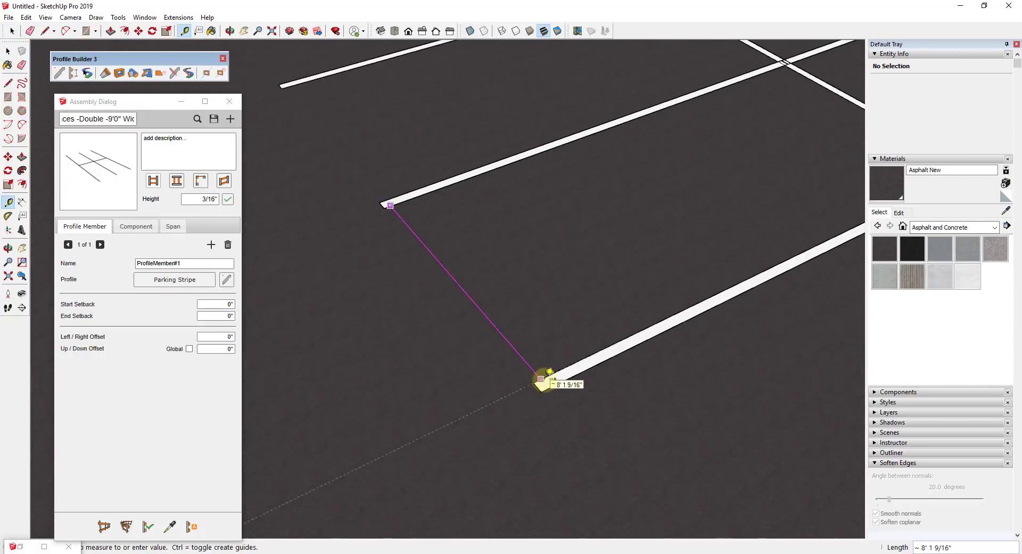
pyautogui.press('space')
# Step: Select the double center parking assembly and bring up the spacing settings of its Component#2
pyautogui.scroll(-3, 655, 287)
pyautogui.moveTo(655, 257); pyautogui.dragTo(565, 276, button='middle')
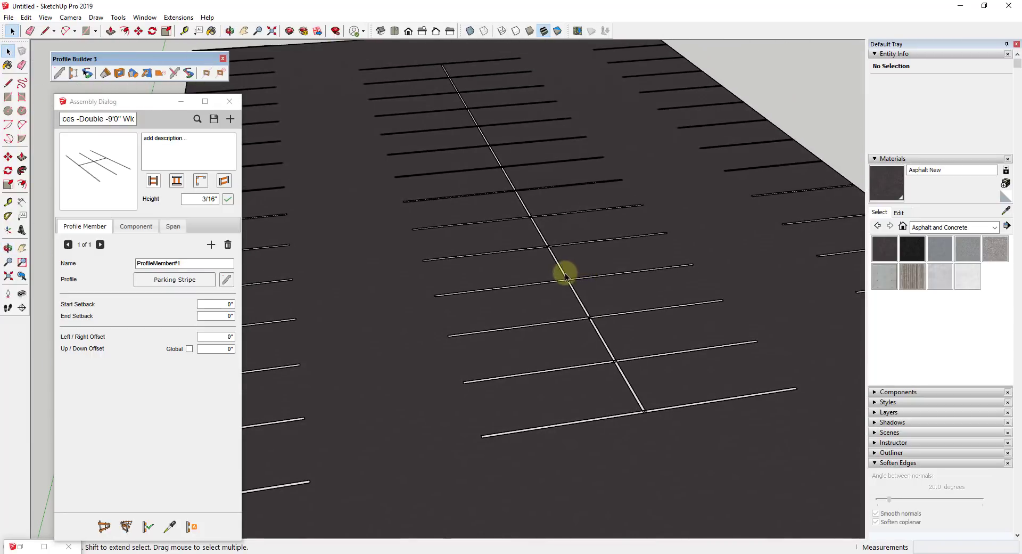
pyautogui.click(566, 275)
pyautogui.scroll(-3, 661, 276)
pyautogui.scroll(3, 700, 216)
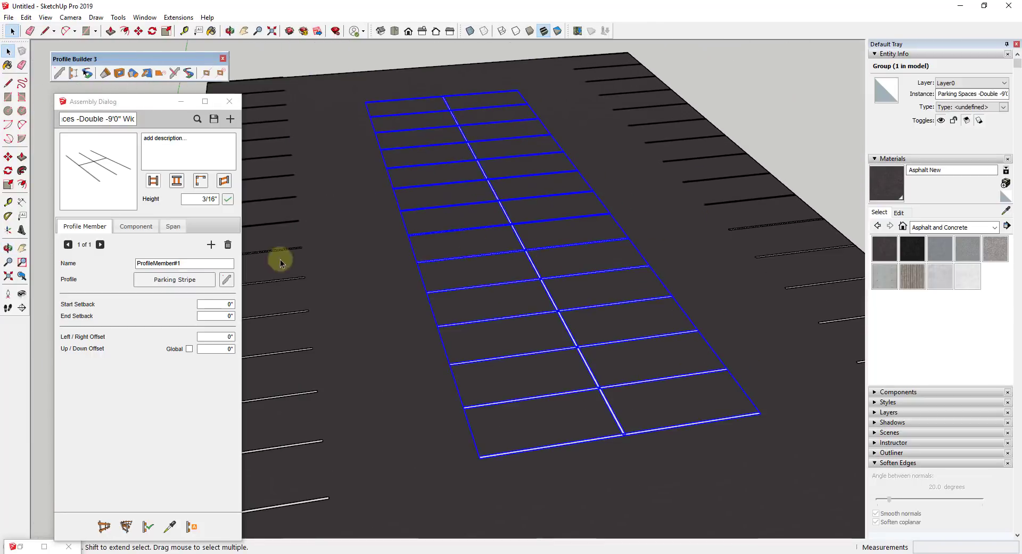
pyautogui.click(143, 232)
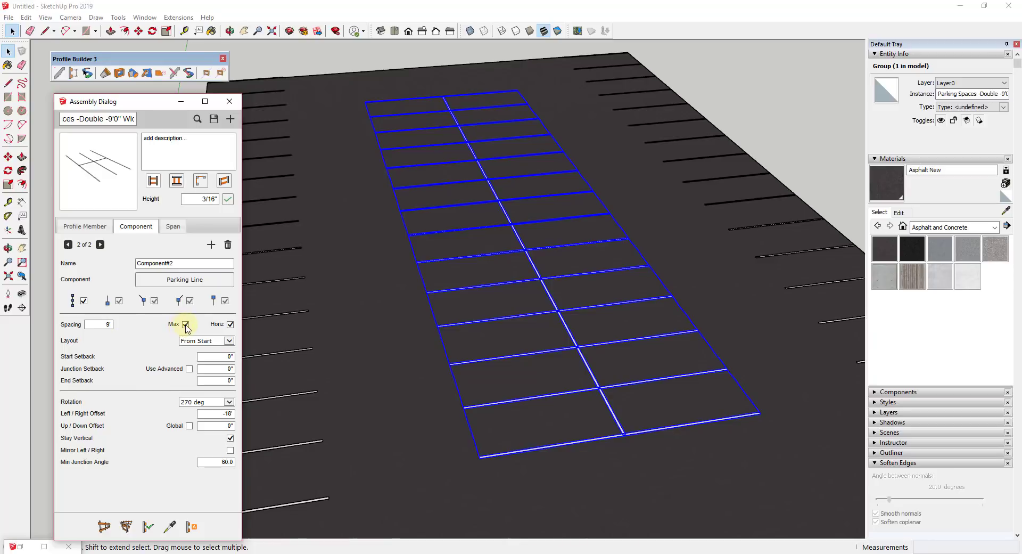
# Step: Turn off the Max spacing option for Component#2 and apply the change to the selected double assembly
pyautogui.moveTo(178, 327)
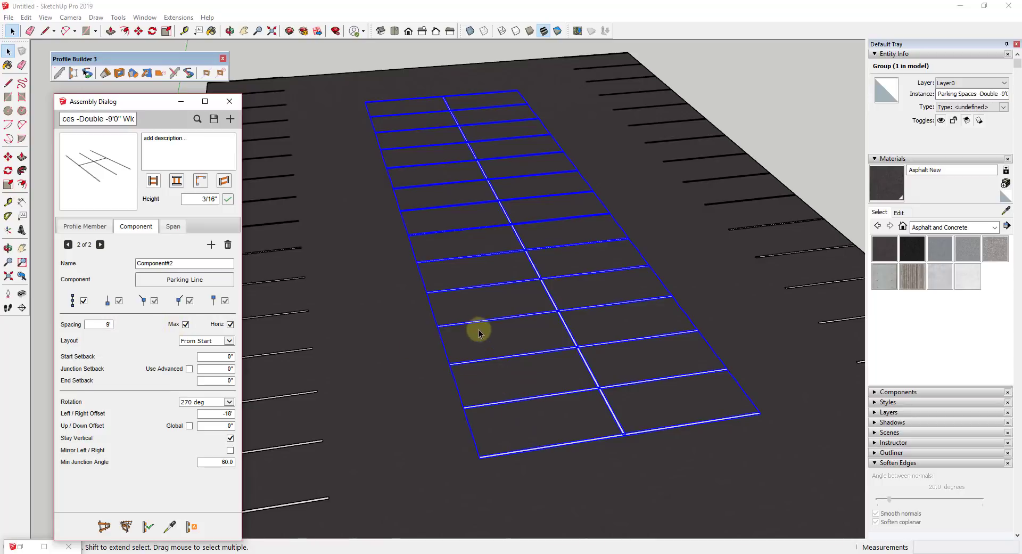
pyautogui.moveTo(394, 121); pyautogui.dragTo(651, 403, button='middle')
pyautogui.scroll(1, 644, 399)
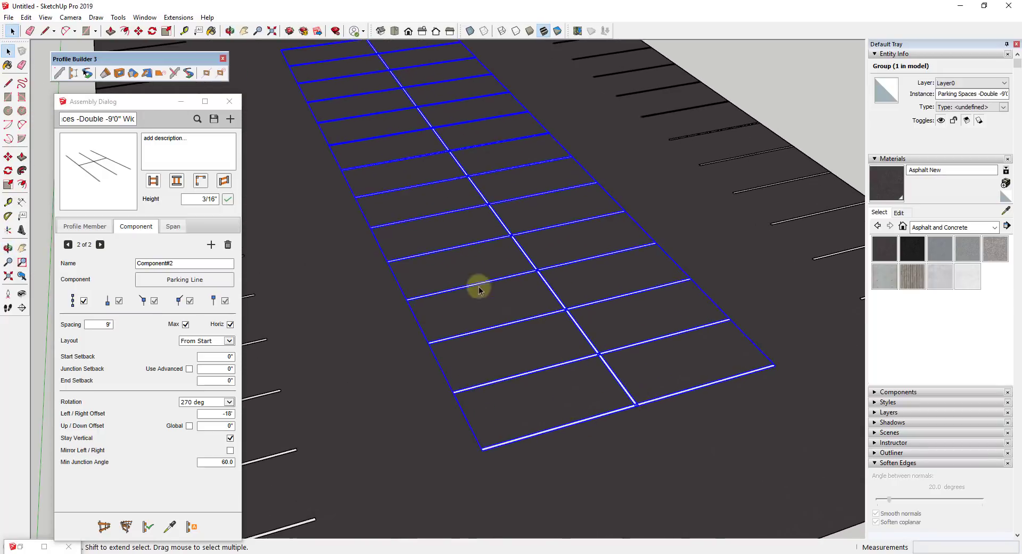
pyautogui.scroll(-2, 495, 192)
pyautogui.scroll(-1, 496, 191)
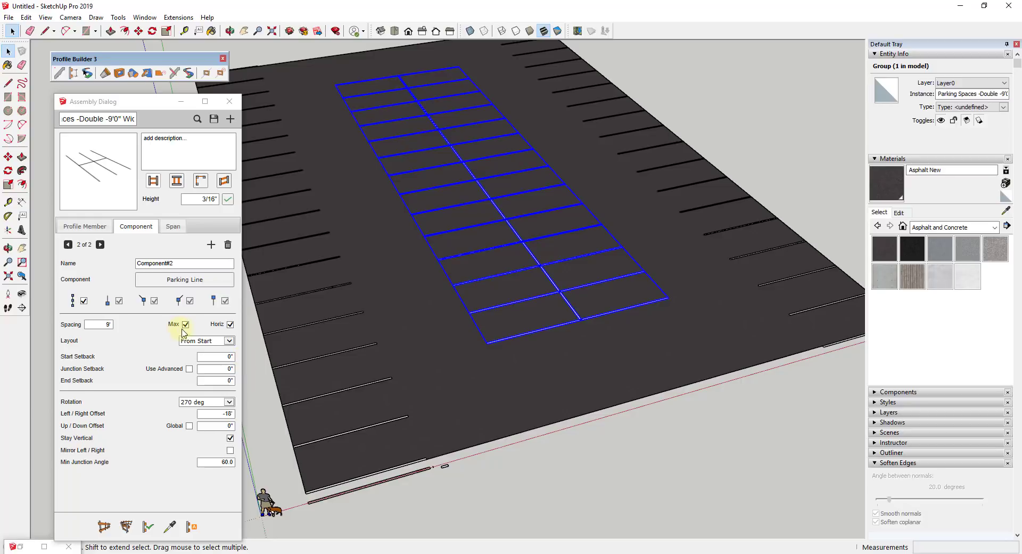
pyautogui.scroll(2, 575, 258)
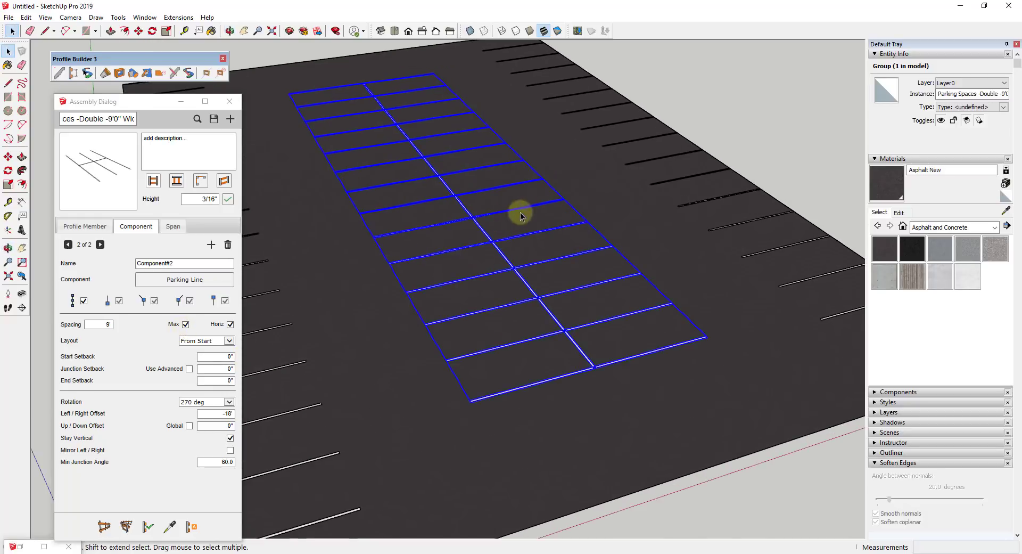
pyautogui.click(185, 324)
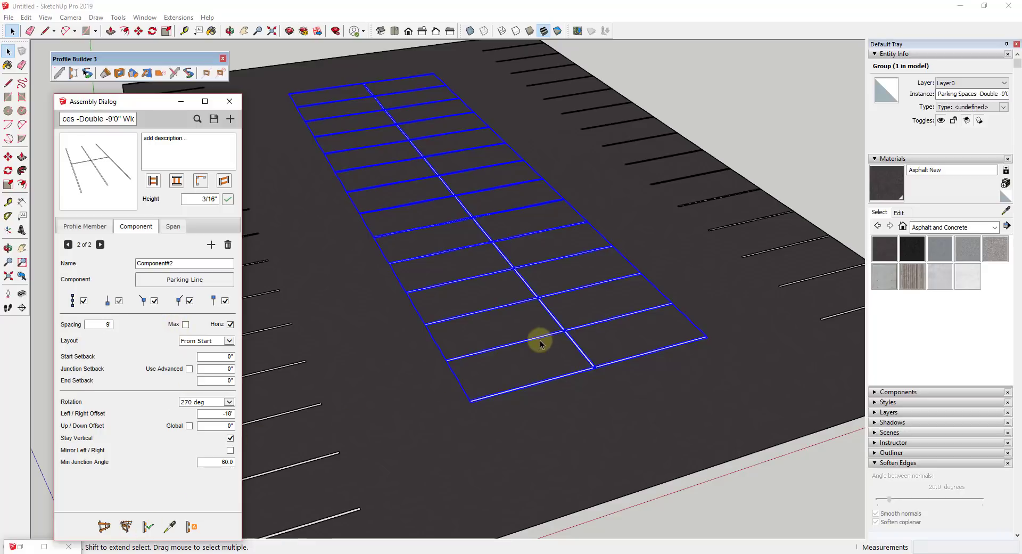
pyautogui.click(539, 343)
pyautogui.click(149, 528)
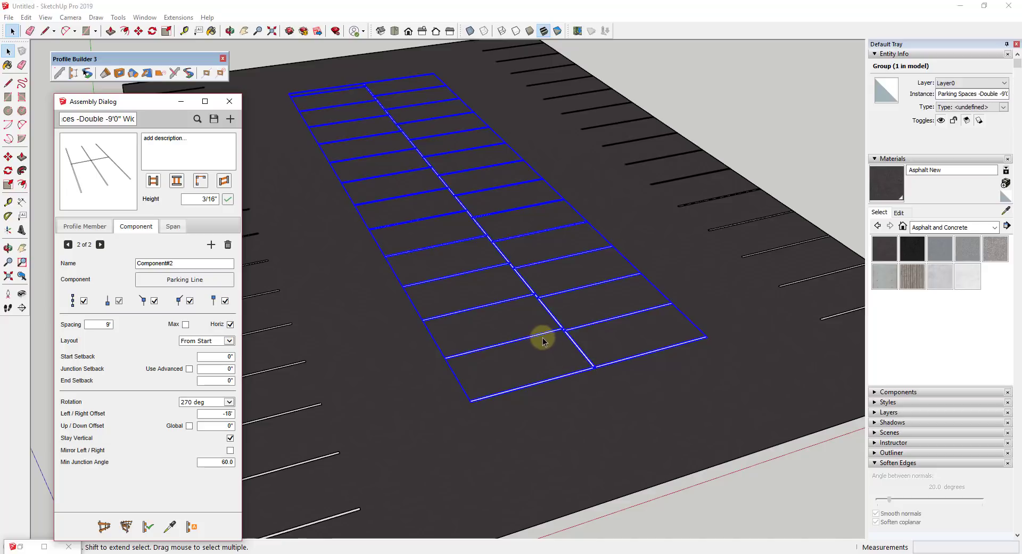
# Step: Examine the stripe spacing along both sides of the double center row, from its far end to its near end
pyautogui.scroll(-5, 554, 343)
pyautogui.scroll(8, 399, 138)
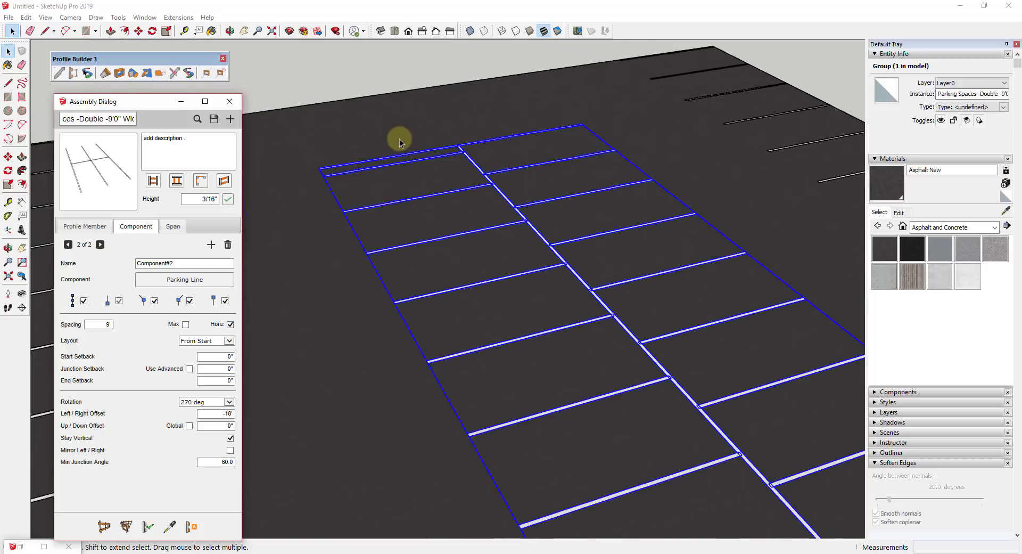
pyautogui.scroll(3, 402, 160)
pyautogui.scroll(3, 559, 210)
pyautogui.moveTo(559, 210)
pyautogui.mouseDown(button='middle')
pyautogui.moveTo(673, 221)
pyautogui.moveTo(554, 219)
pyautogui.mouseUp(button='middle')
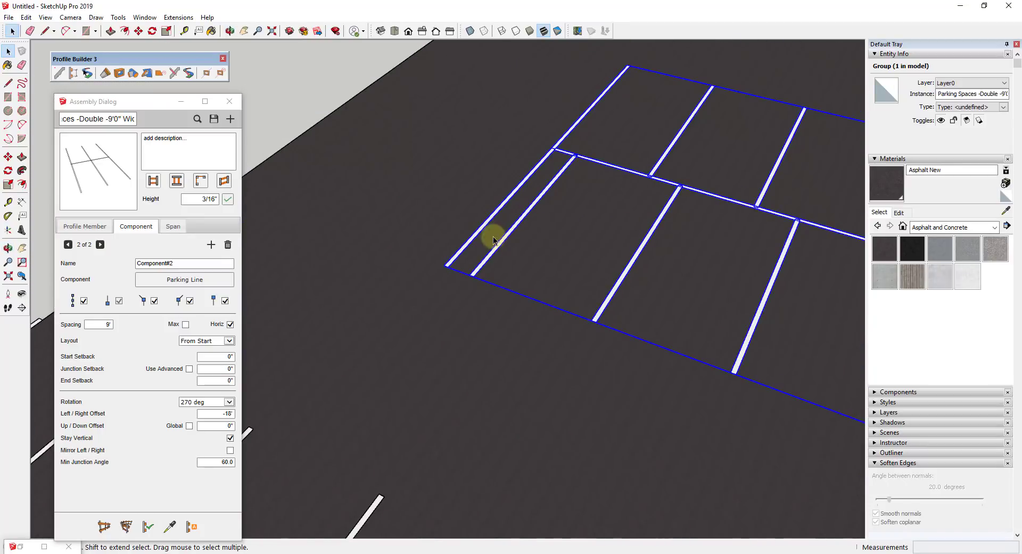
pyautogui.scroll(-6, 466, 219)
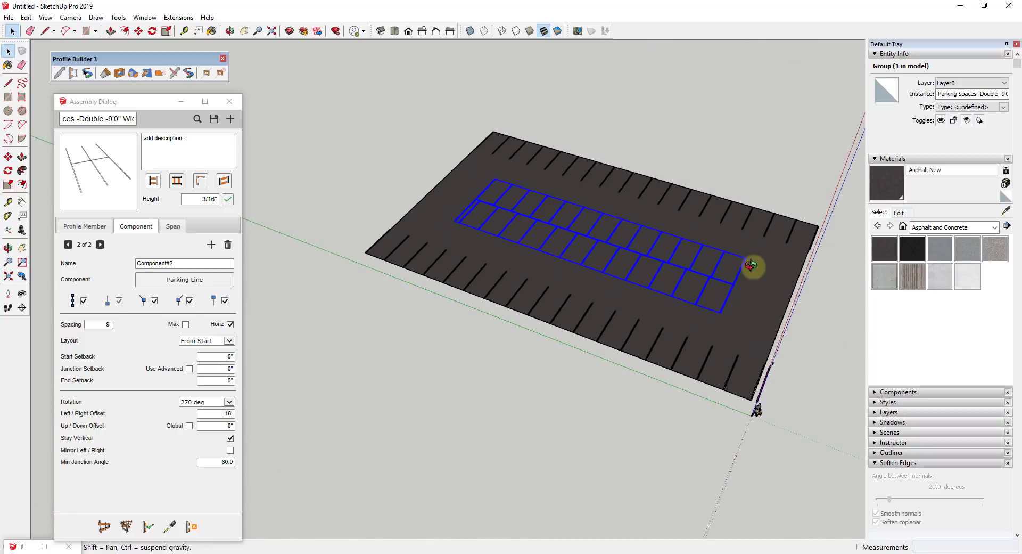
pyautogui.moveTo(753, 264); pyautogui.dragTo(456, 185, button='middle')
pyautogui.scroll(5, 457, 185)
pyautogui.scroll(-4, 826, 350)
pyautogui.moveTo(826, 349); pyautogui.dragTo(644, 393, button='middle')
pyautogui.scroll(5, 573, 378)
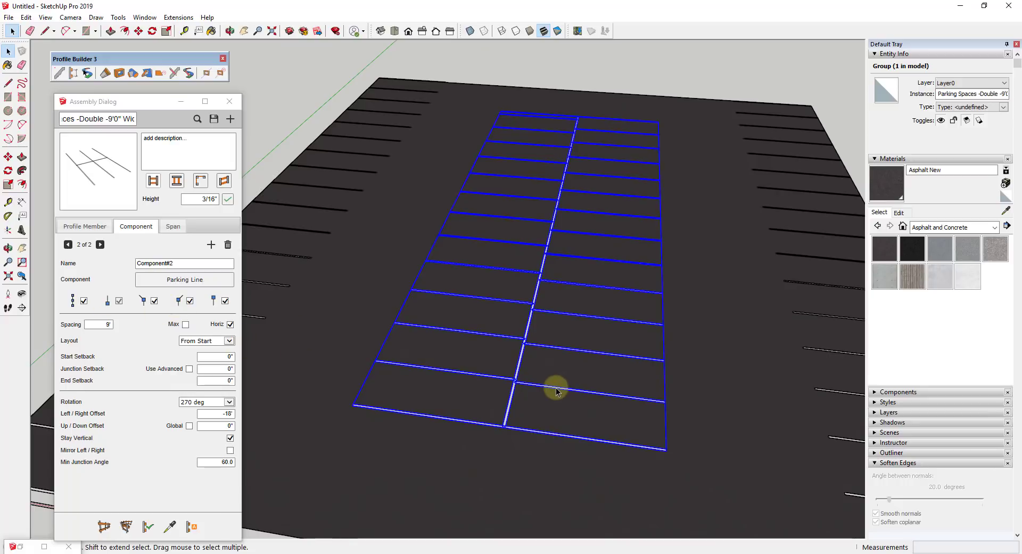
# Step: Turn off the Max spacing option for Component#1, apply it to the double assembly and inspect the row's far end
pyautogui.click(68, 244)
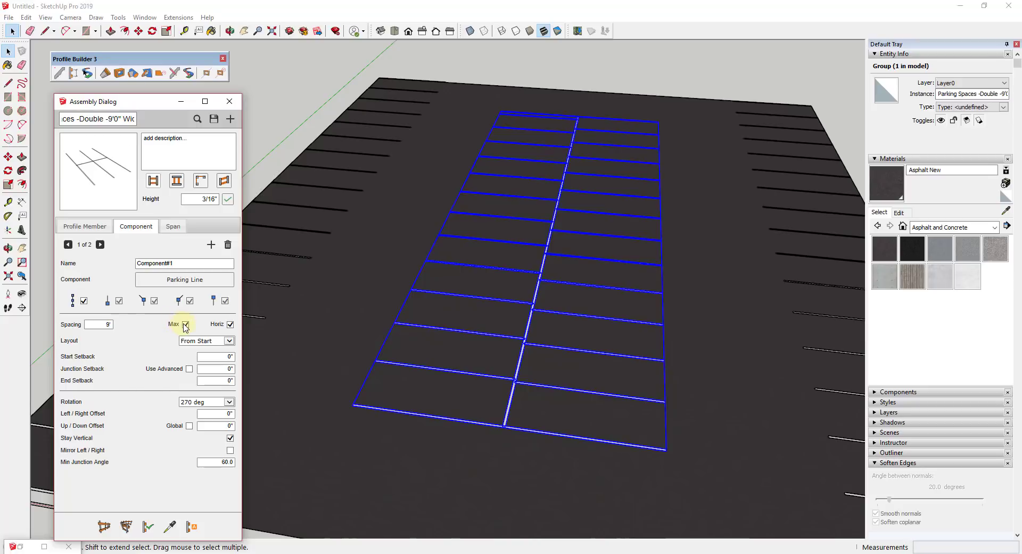
pyautogui.click(146, 529)
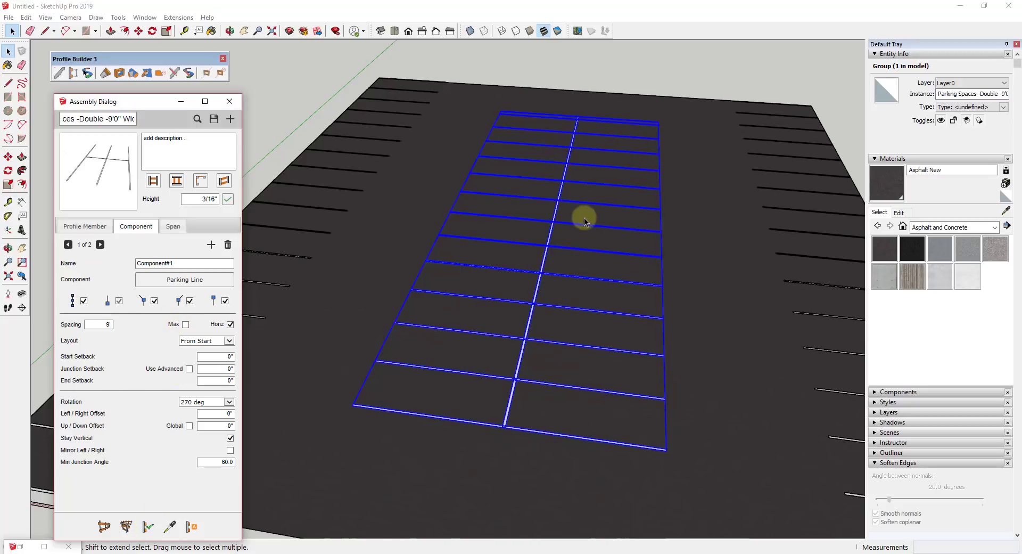
pyautogui.scroll(10, 584, 221)
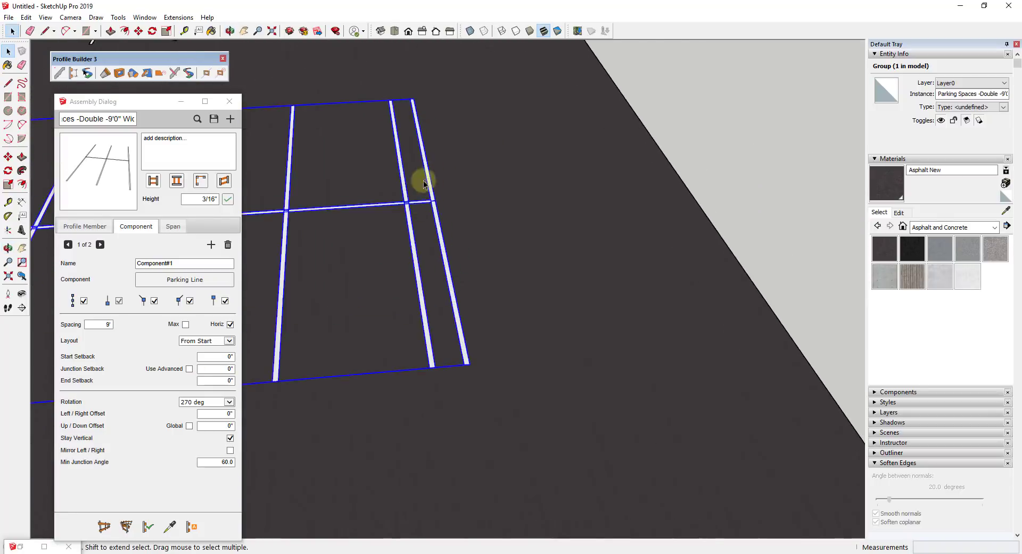
pyautogui.scroll(3, 426, 194)
pyautogui.scroll(-3, 439, 213)
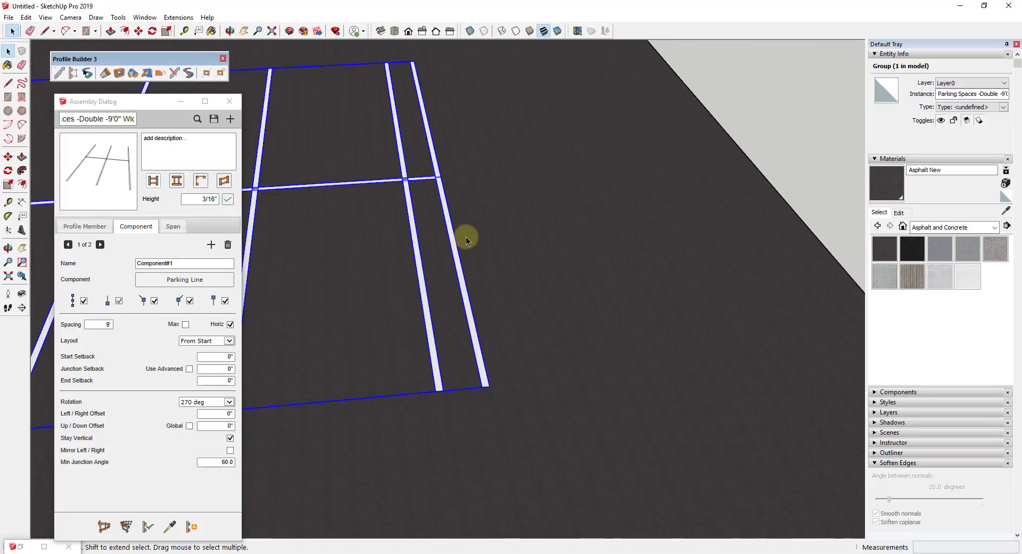
# Step: Examine the double center row's stall layout from start to end against the single rows on both sides
pyautogui.scroll(-3, 467, 240)
pyautogui.scroll(-2, 692, 224)
pyautogui.scroll(-2, 655, 213)
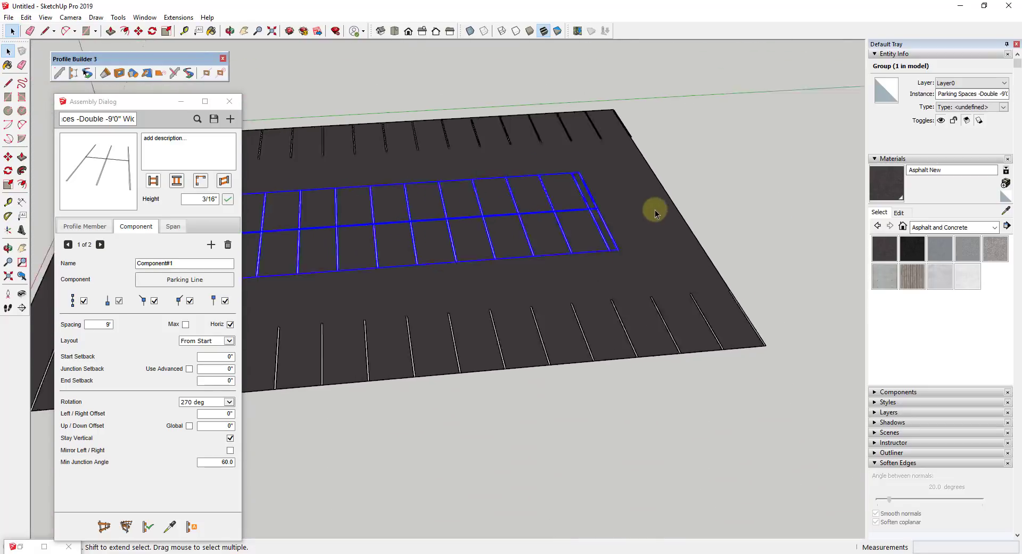
pyautogui.scroll(-2, 656, 213)
pyautogui.scroll(3, 279, 242)
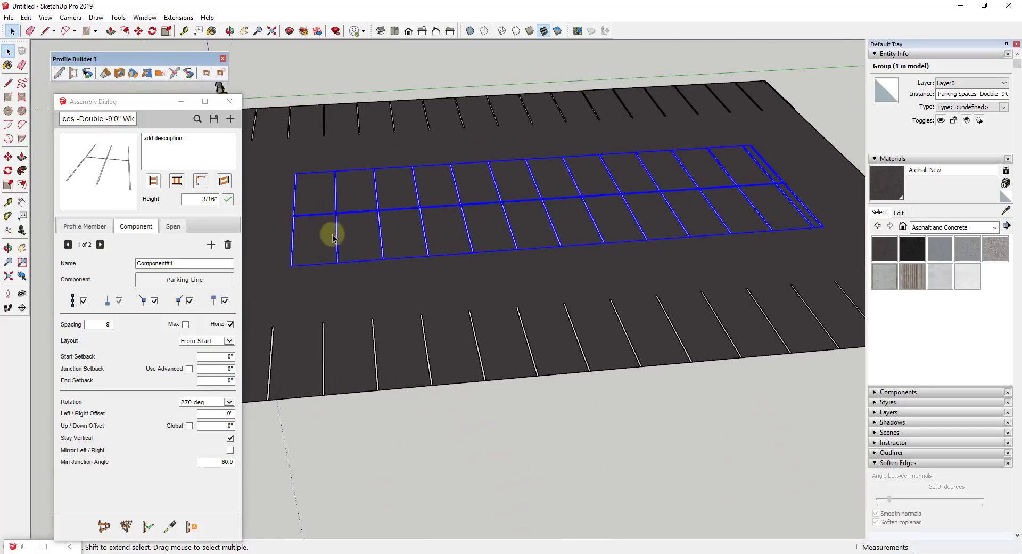
pyautogui.scroll(5, 823, 218)
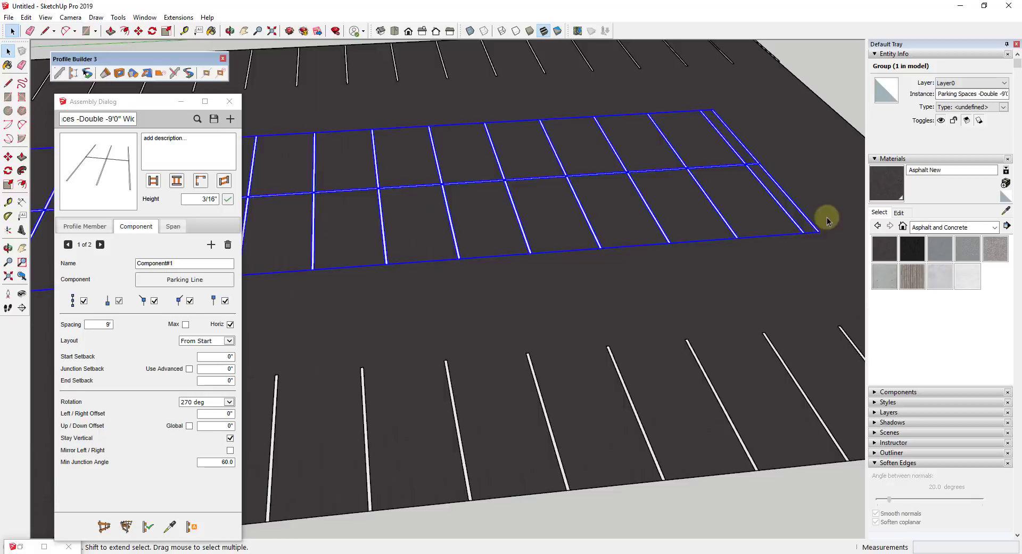
pyautogui.scroll(-6, 793, 223)
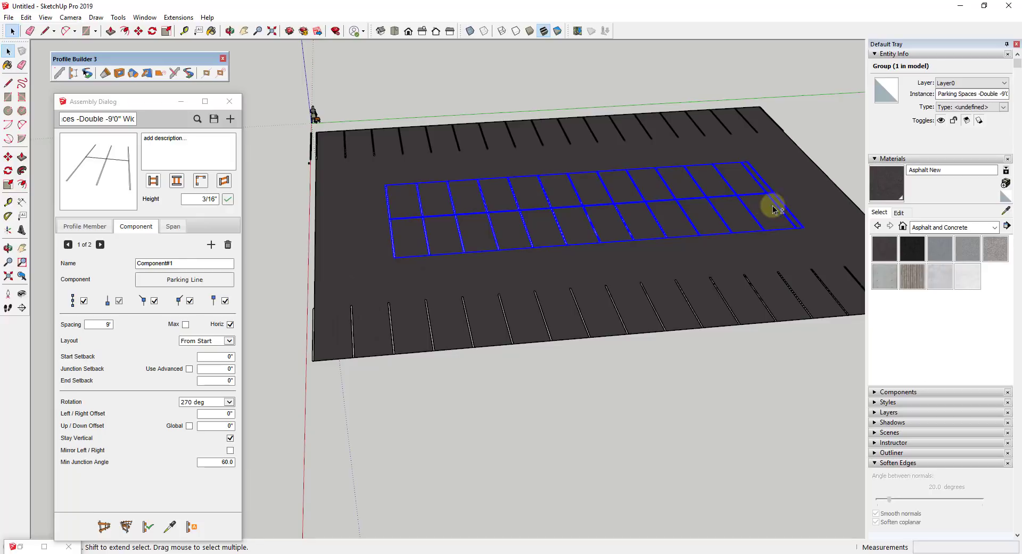
pyautogui.keyDown('shift'); pyautogui.moveTo(773, 208); pyautogui.dragTo(737, 214, button='middle'); pyautogui.keyUp('shift')
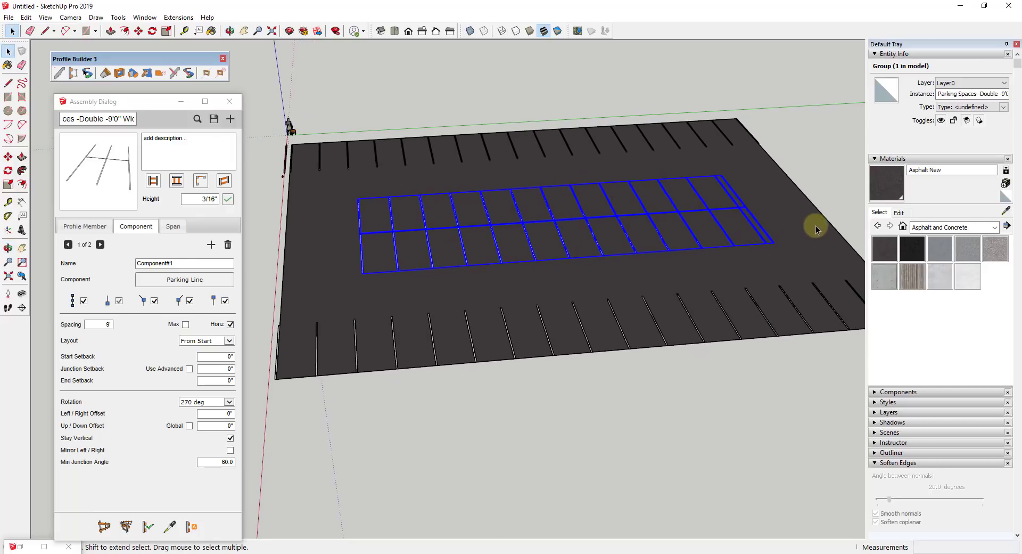
pyautogui.scroll(3, 770, 230)
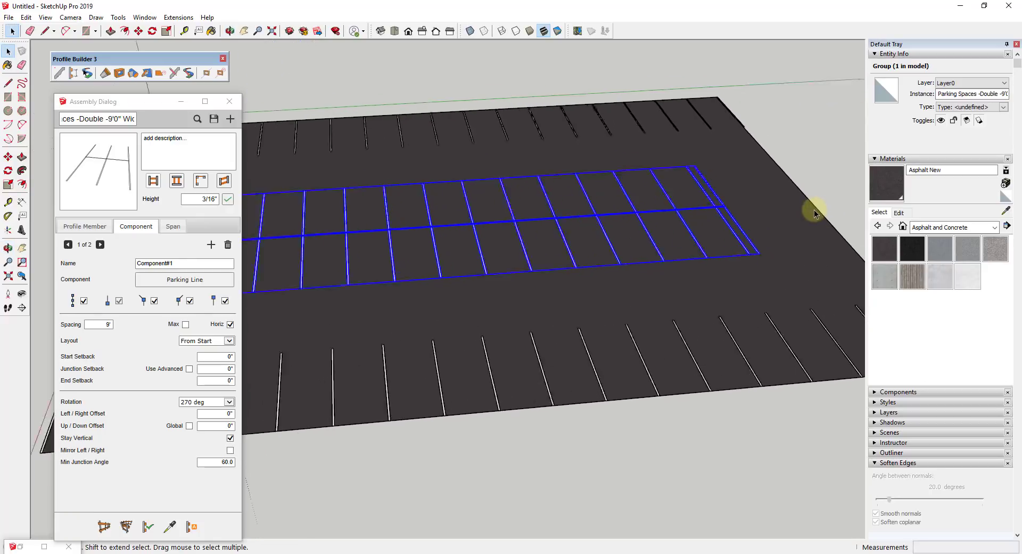
pyautogui.keyDown('shift'); pyautogui.moveTo(770, 226); pyautogui.dragTo(684, 235, button='middle'); pyautogui.keyUp('shift')
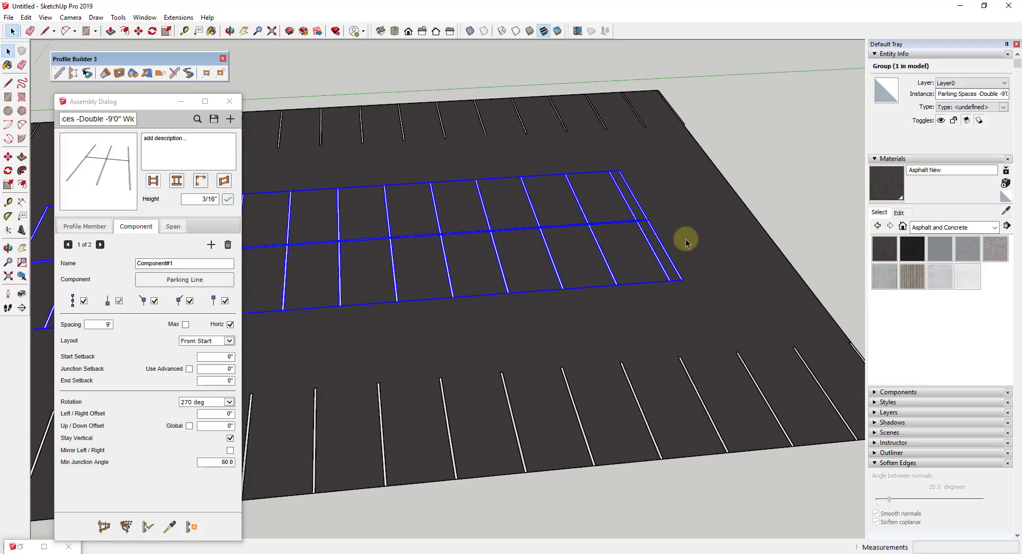
# Step: Turn off the end placement of the parking line for both components and apply it to the double assembly
pyautogui.click(224, 302)
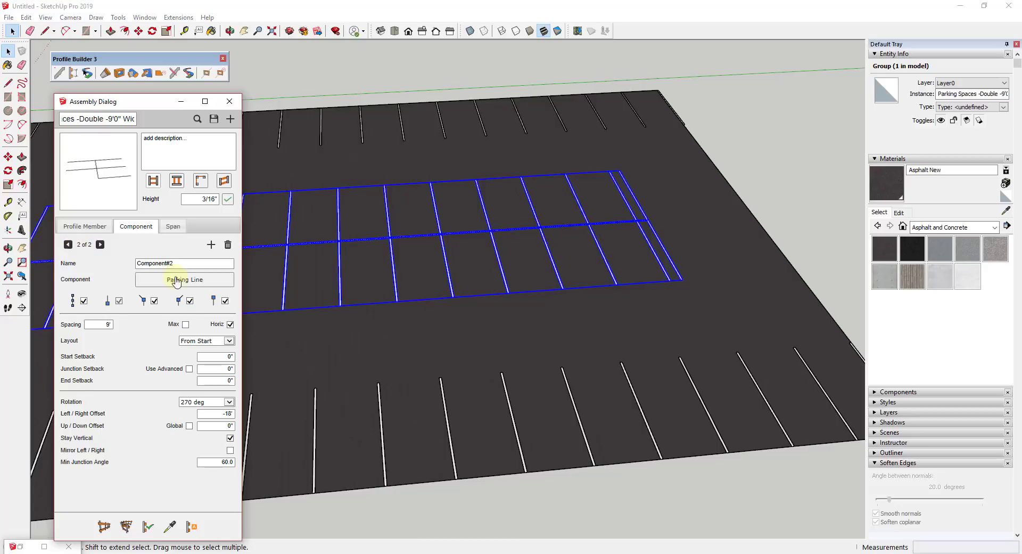
pyautogui.click(225, 301)
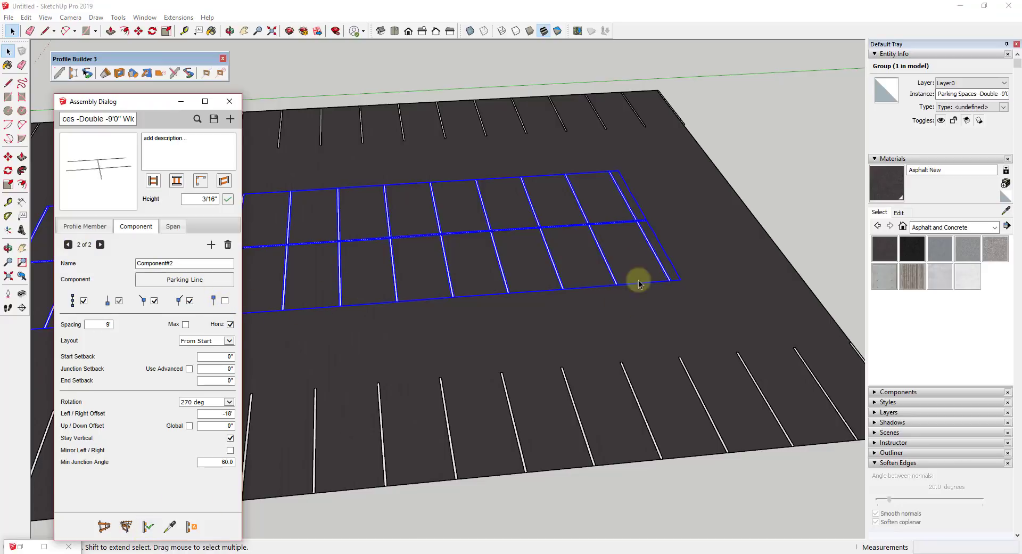
pyautogui.scroll(4, 663, 282)
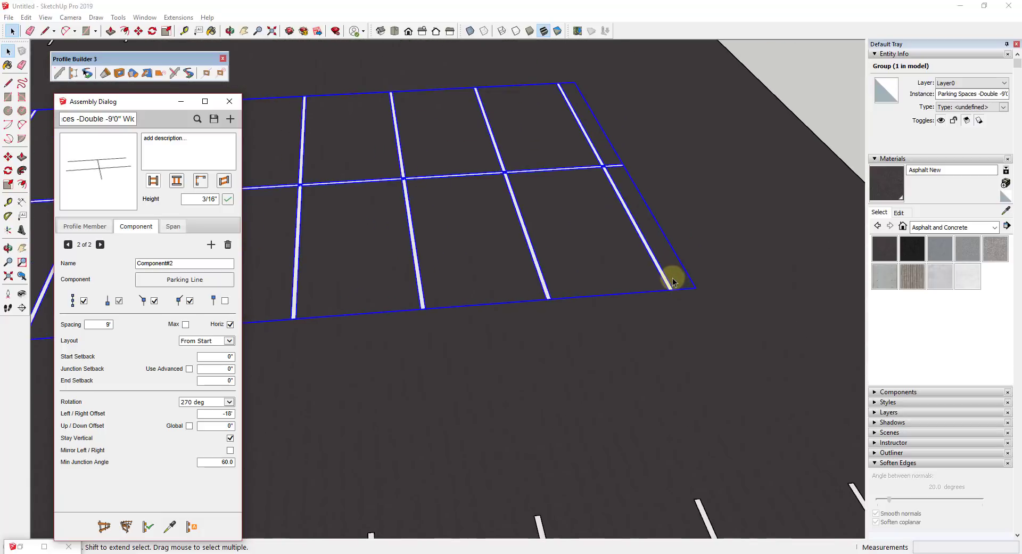
pyautogui.moveTo(671, 279); pyautogui.dragTo(643, 182, button='middle')
pyautogui.scroll(-5, 643, 183)
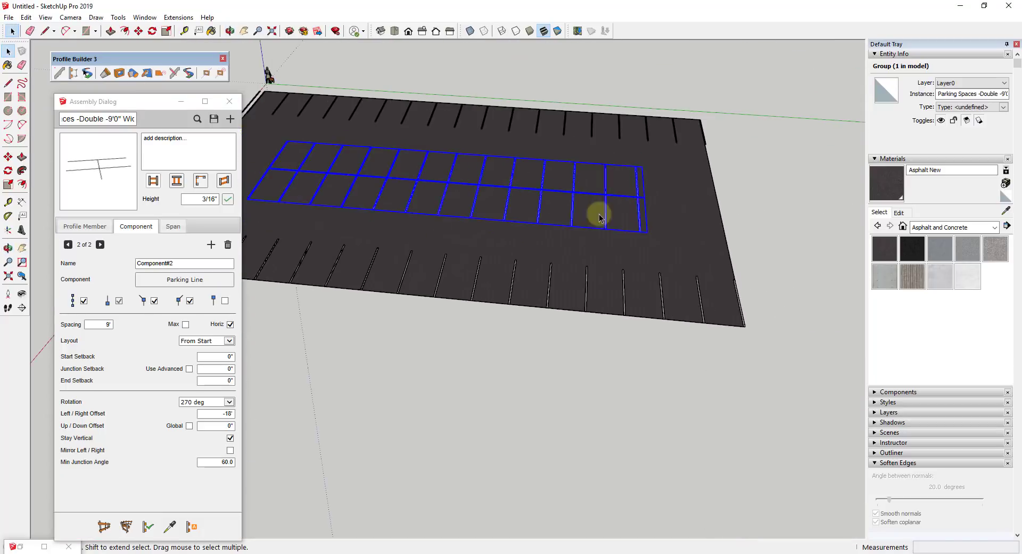
pyautogui.moveTo(598, 215); pyautogui.dragTo(514, 245, button='middle')
# Step: Try to trim the end of the center stripe that runs past the last cross stripe of the double row
pyautogui.click(77, 227)
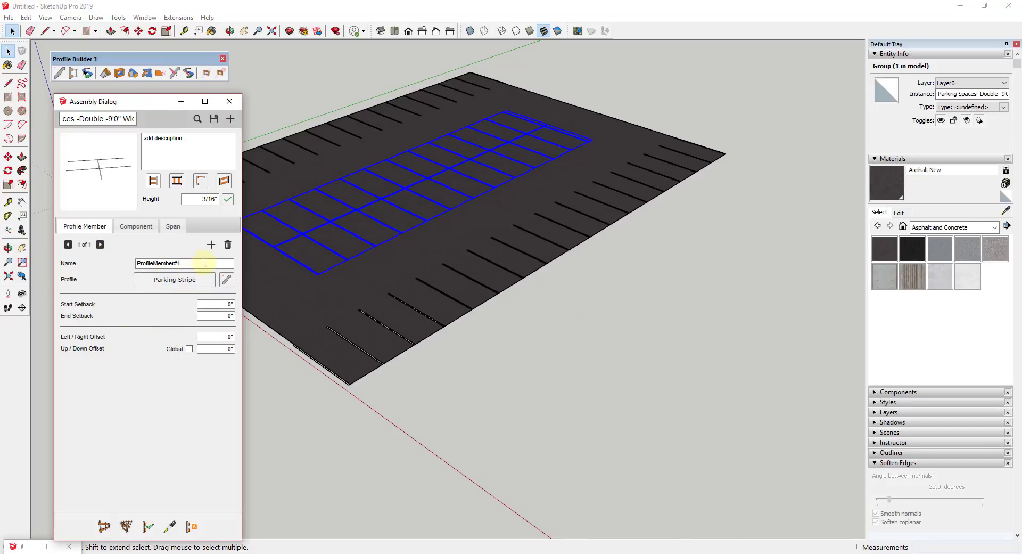
pyautogui.scroll(10, 484, 290)
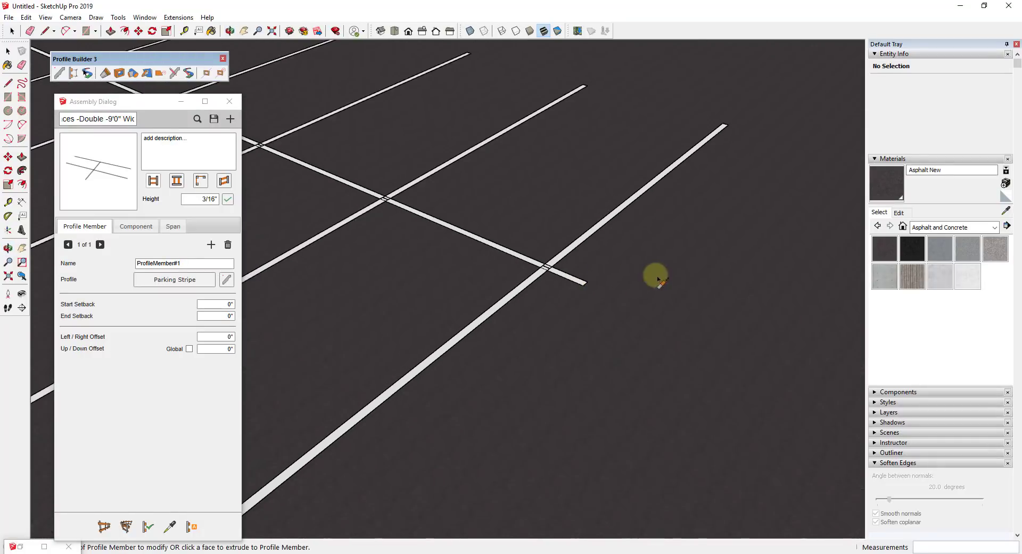
pyautogui.scroll(-6, 654, 276)
pyautogui.scroll(-6, 638, 245)
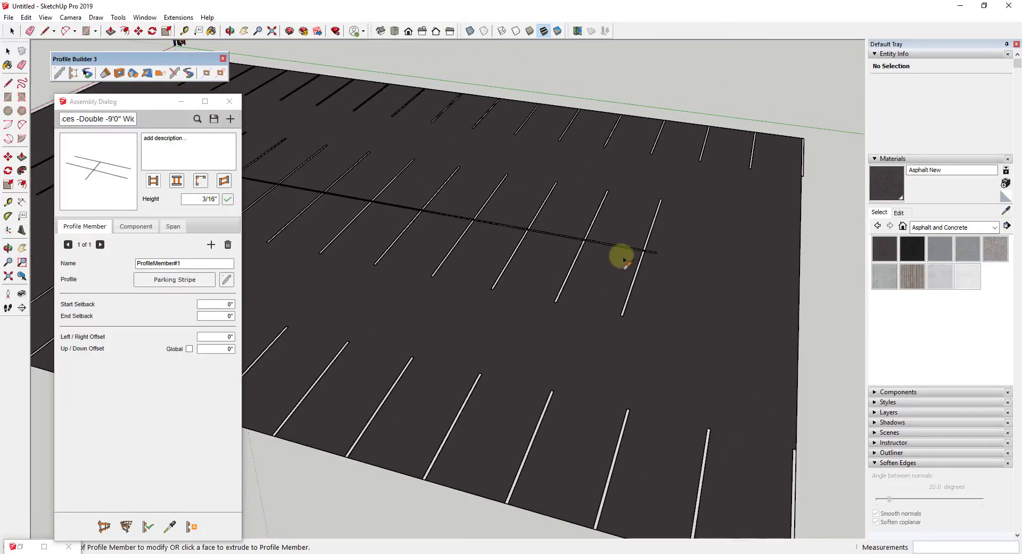
pyautogui.moveTo(570, 265); pyautogui.dragTo(647, 234, button='middle')
pyautogui.scroll(10, 649, 236)
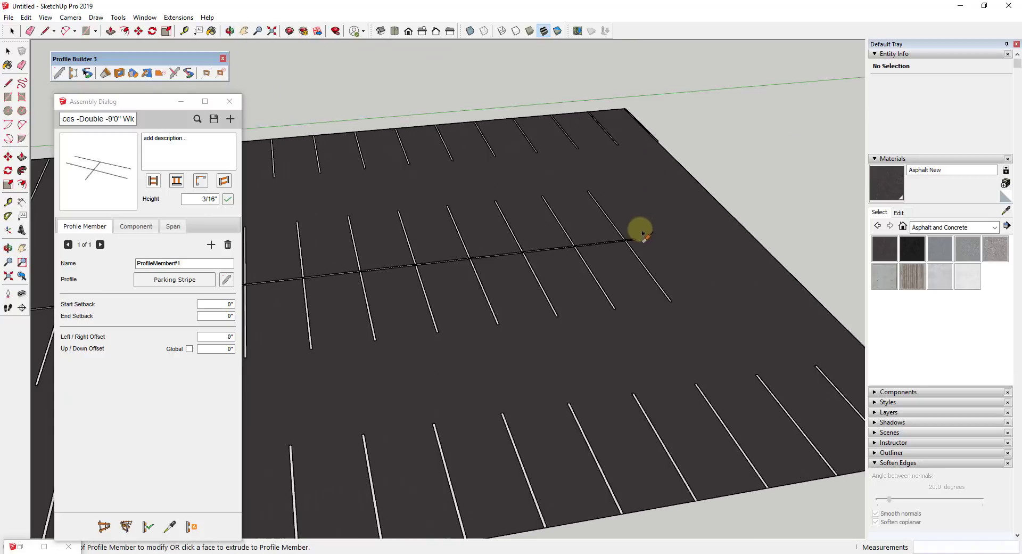